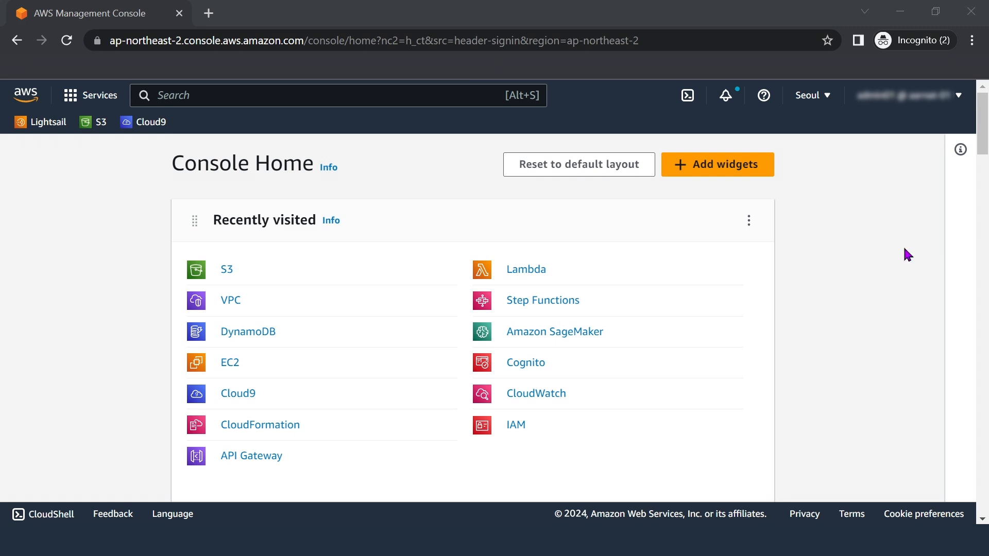
Search the console for S3 and open the S3 service.
left_click(440, 95)
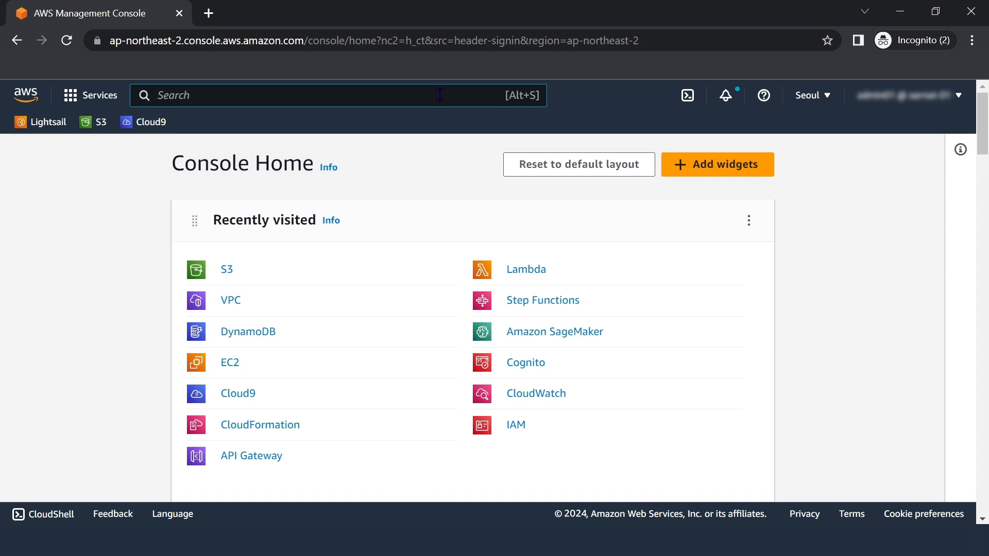
type("S3")
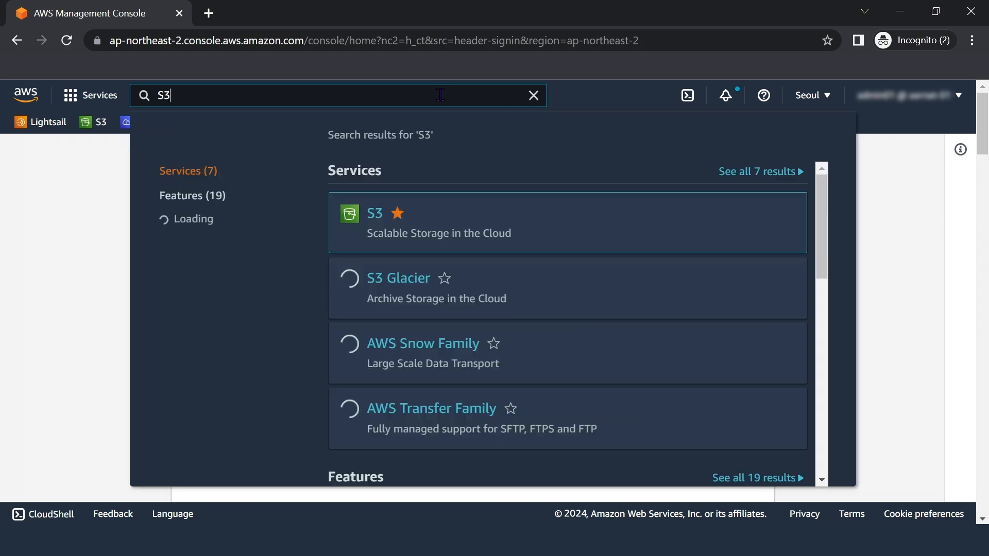
left_click(374, 219)
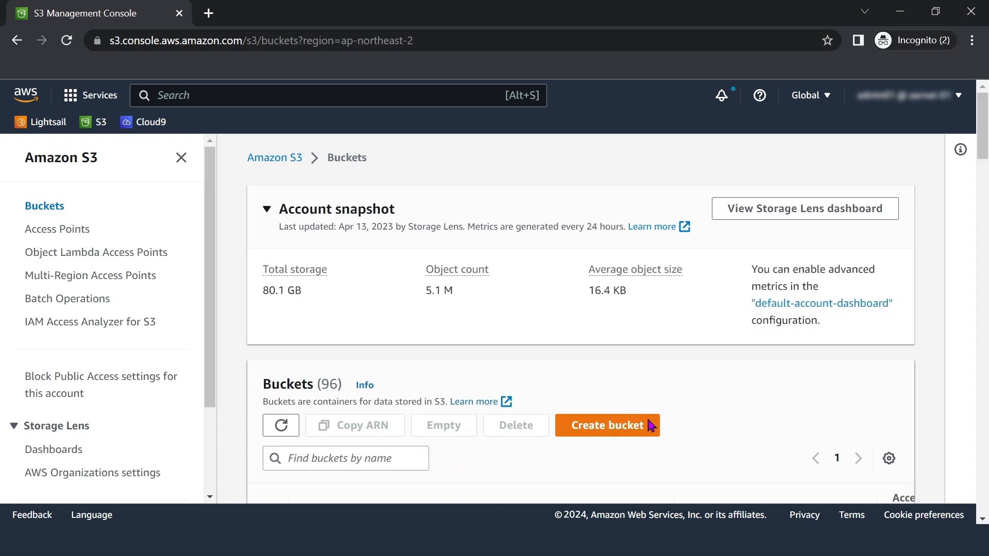
Start creating a new S3 bucket and name it an-my-bucket-2023.
left_click(606, 431)
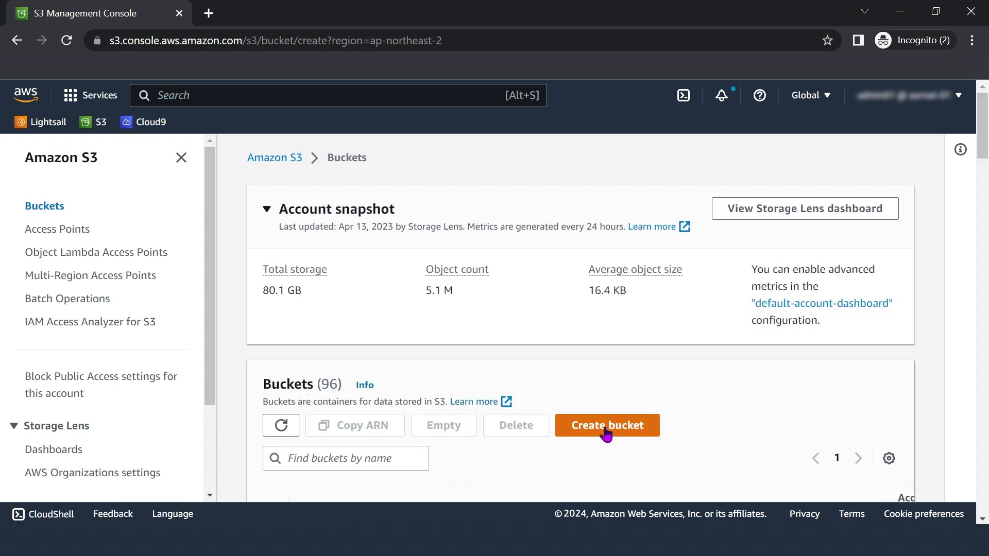
left_click(391, 342)
type("an-")
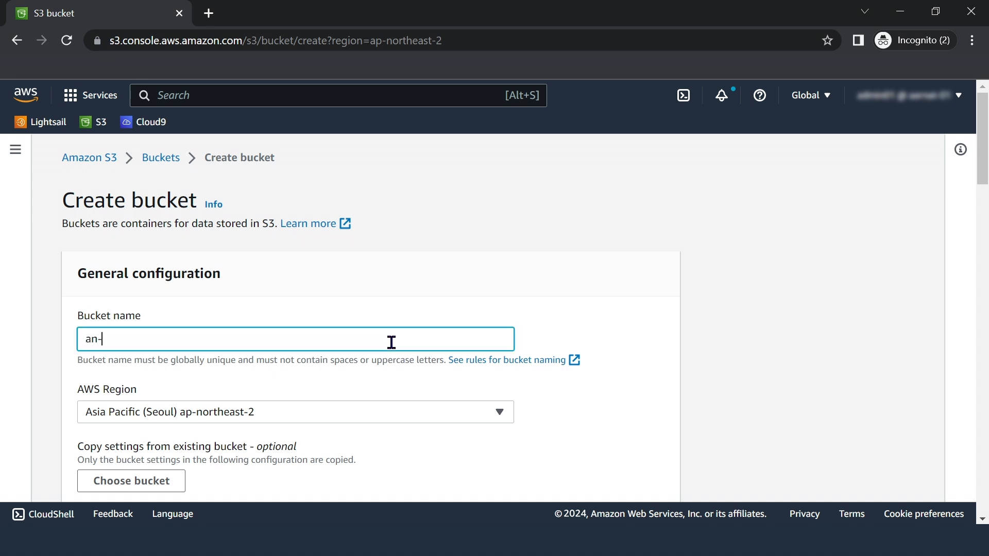
type("my-bucket-2023")
Turn off Block all public access in the new bucket's public access settings.
scroll(283, 430, "down", 2)
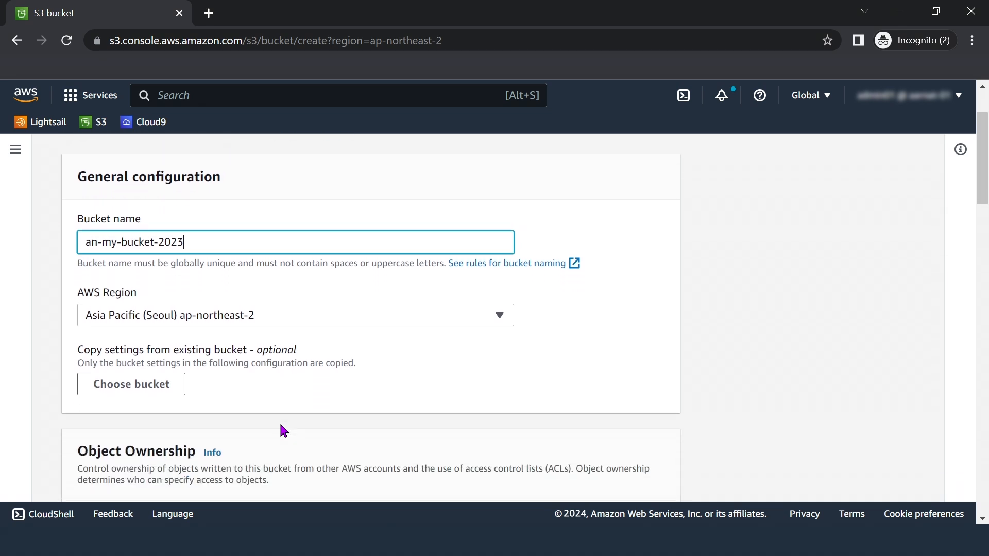
scroll(282, 427, "down", 1)
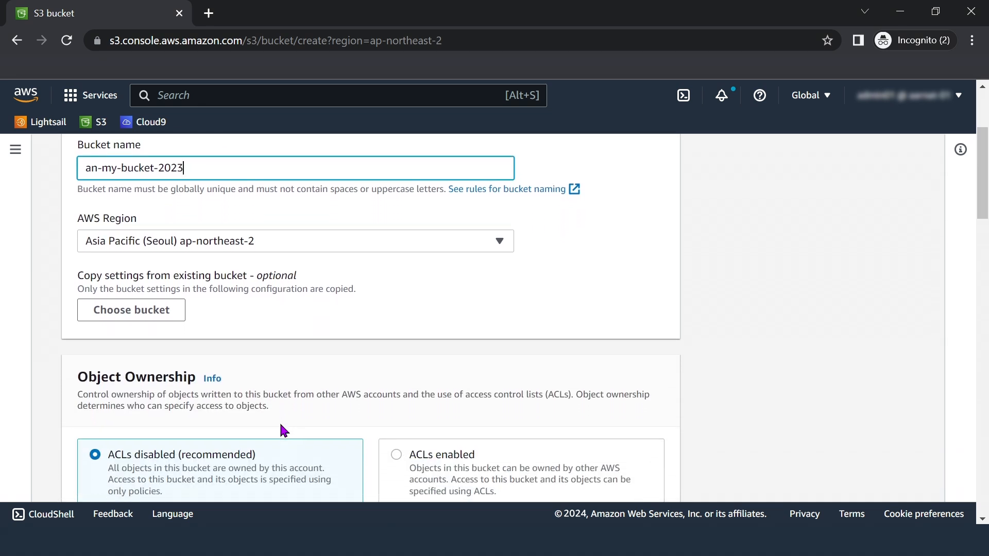
scroll(282, 426, "down", 1)
scroll(282, 430, "down", 1)
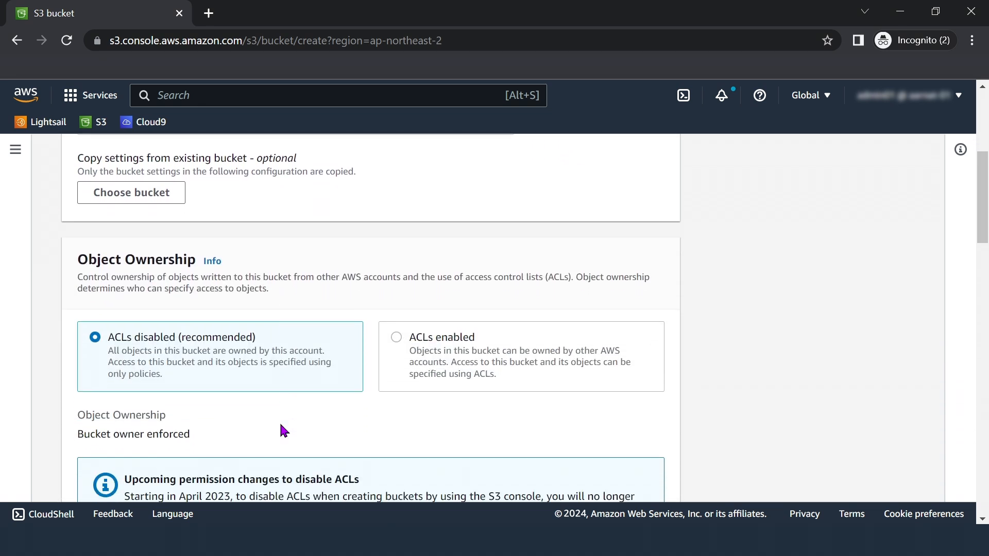
scroll(282, 431, "down", 1)
scroll(279, 422, "down", 2)
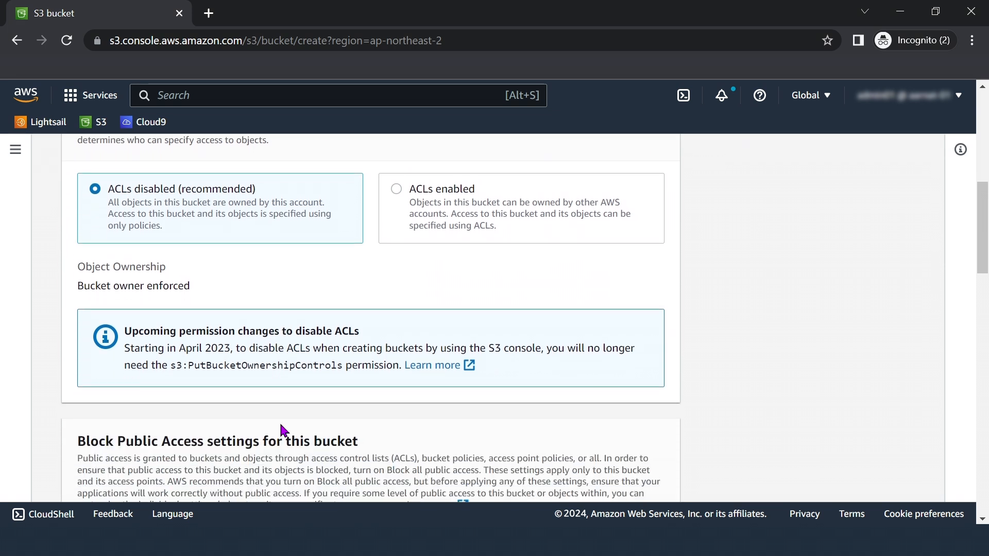
scroll(282, 430, "down", 1)
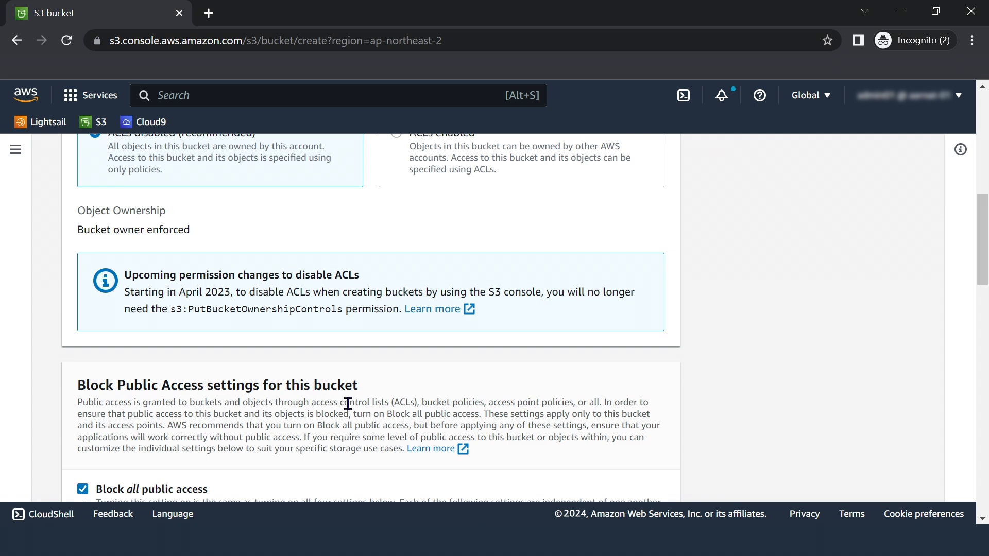
scroll(348, 404, "down", 1)
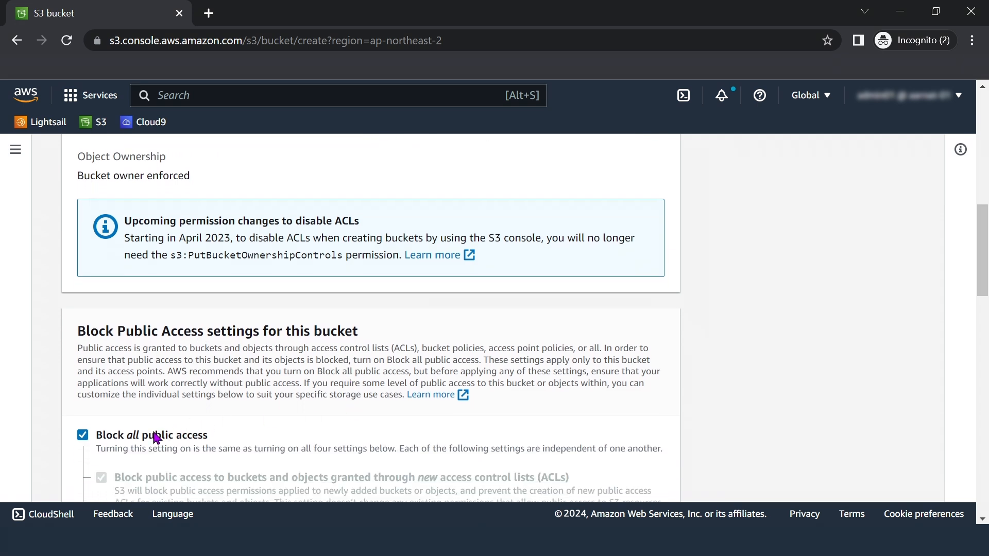
left_click(156, 438)
Acknowledge that the current settings might result in the bucket and its objects becoming public.
scroll(283, 398, "down", 2)
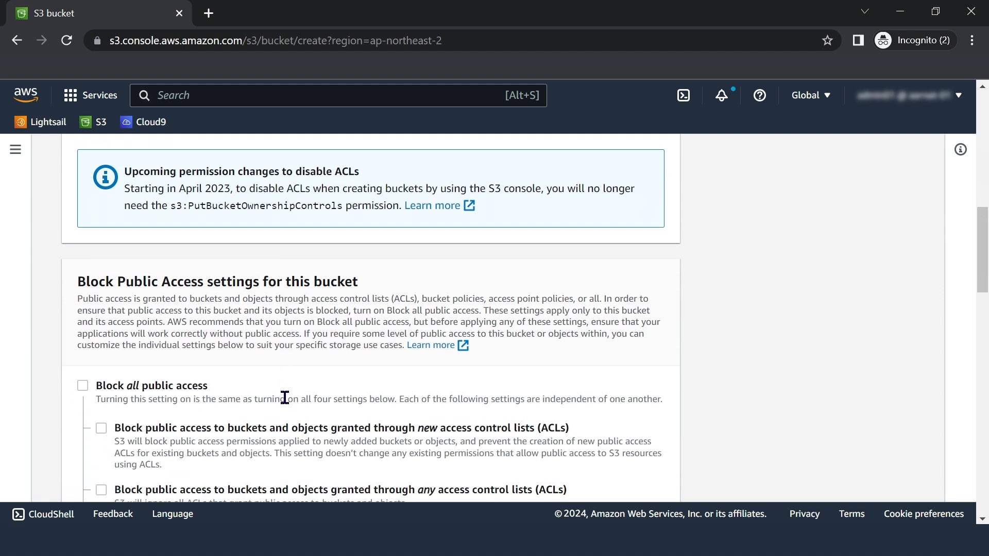
scroll(285, 399, "down", 3)
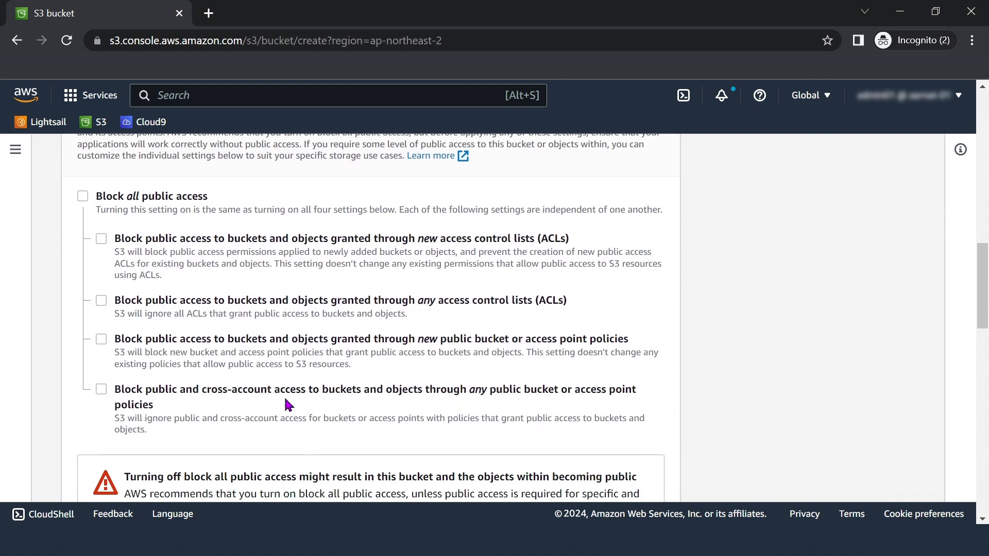
scroll(287, 404, "down", 1)
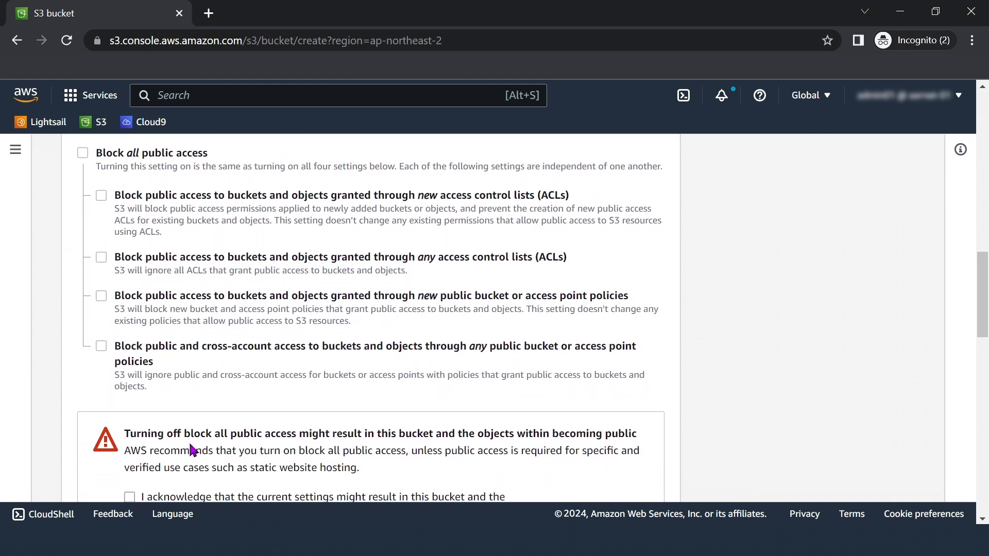
scroll(203, 450, "down", 1)
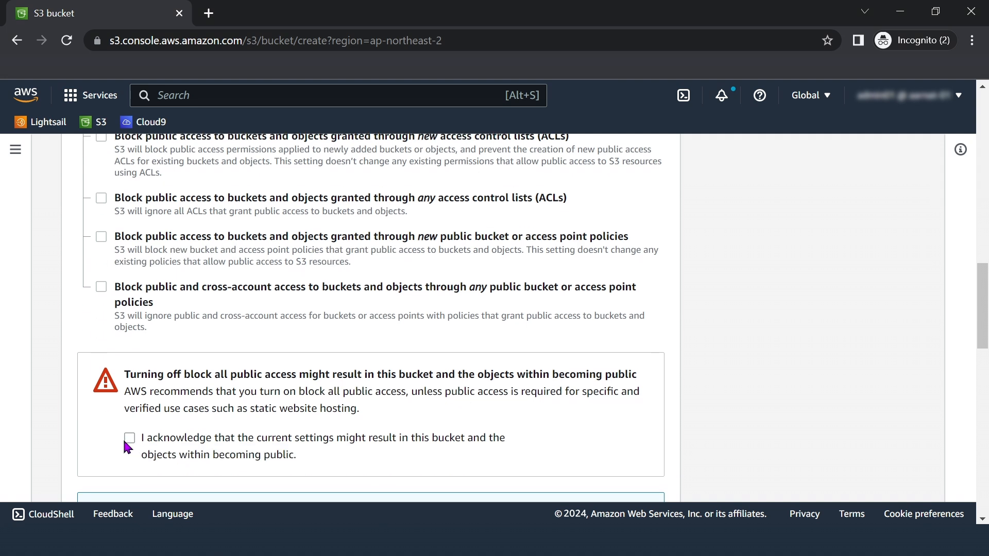
left_click(132, 441)
Submit the form to create the bucket with the configured settings.
scroll(417, 447, "down", 1)
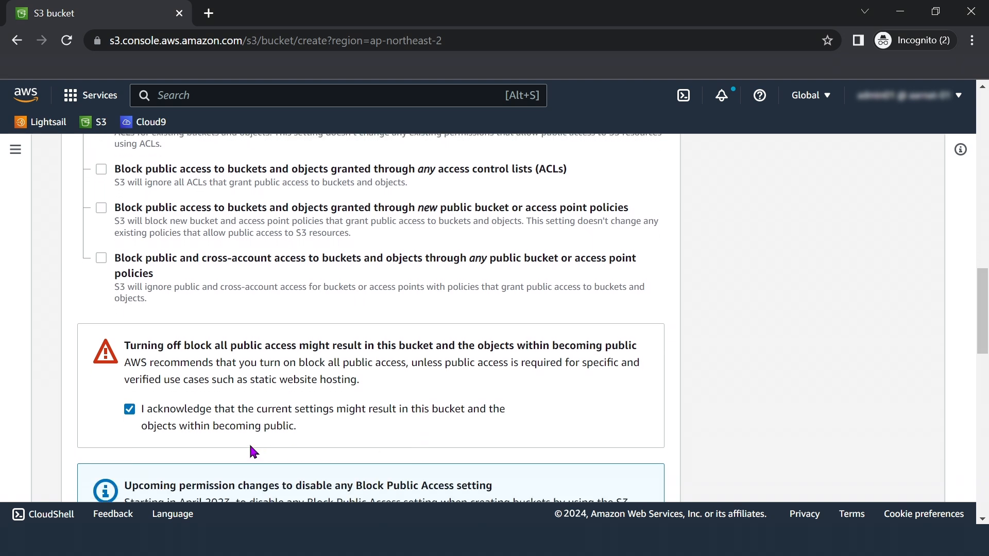
scroll(290, 439, "down", 3)
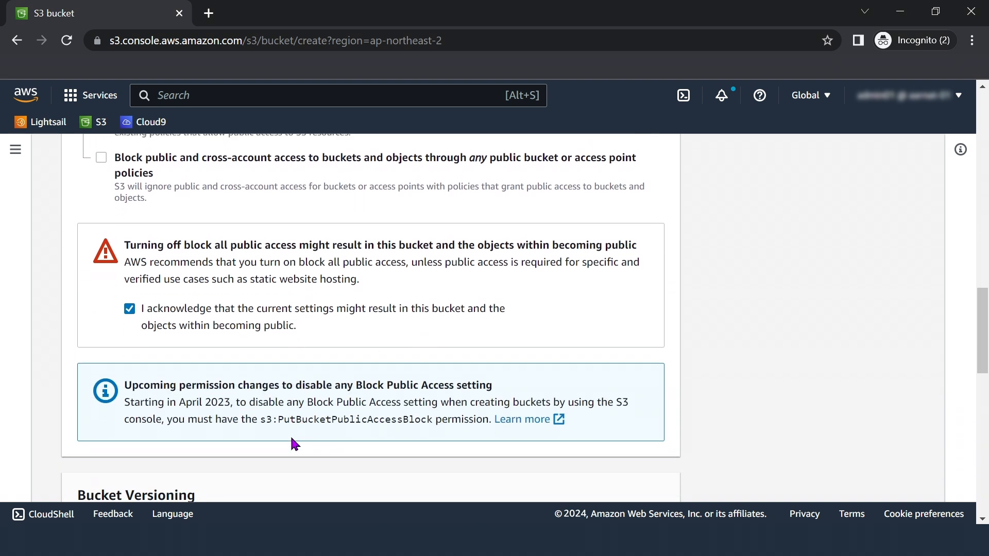
scroll(292, 443, "down", 10)
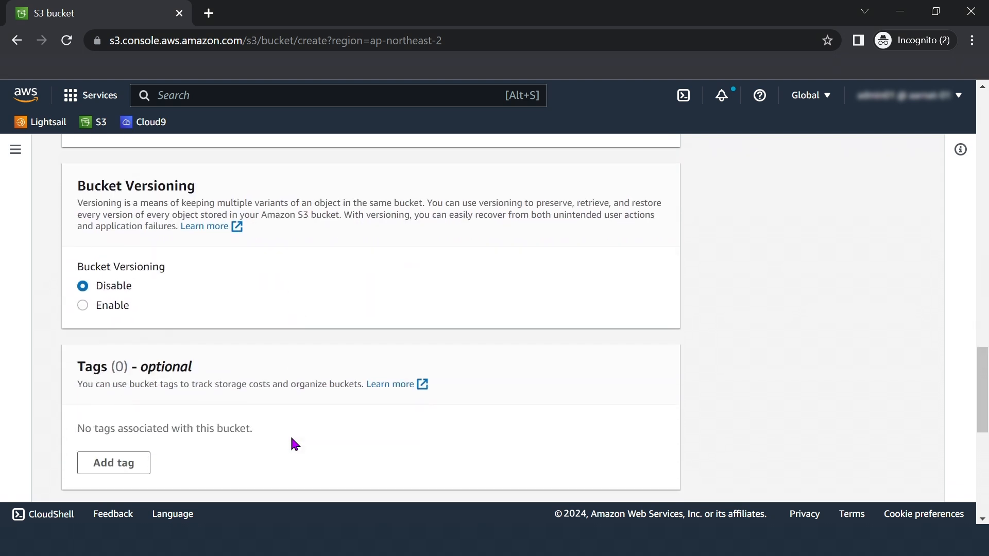
scroll(291, 442, "down", 5)
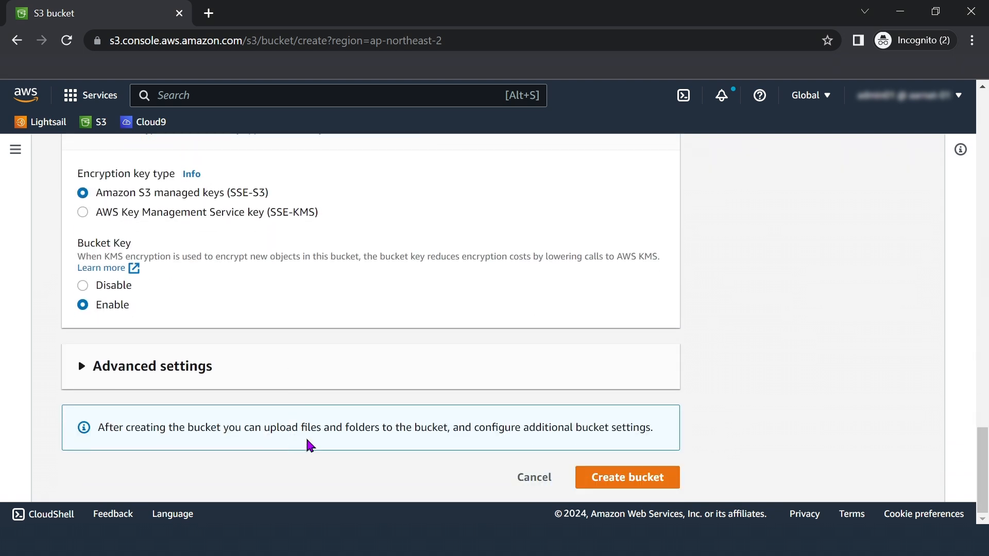
left_click(601, 491)
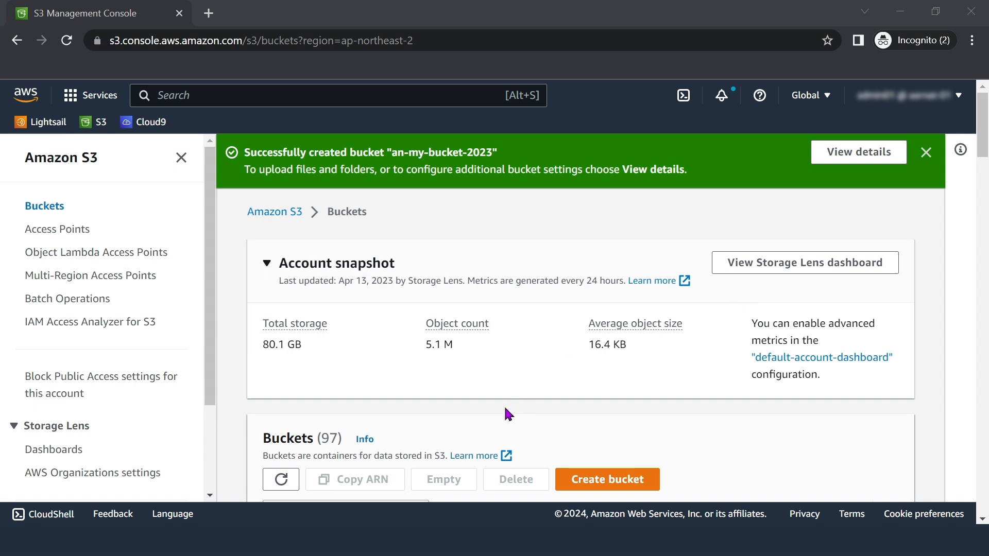
Find the an-my-bucket-2023 bucket in the bucket list and open it.
scroll(506, 410, "down", 2)
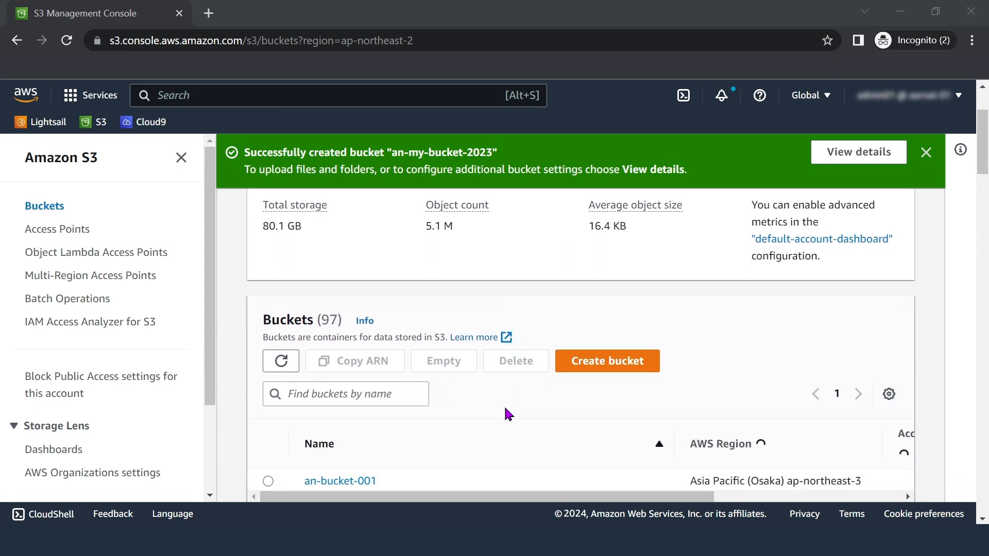
scroll(505, 409, "down", 1)
scroll(505, 409, "down", 1)
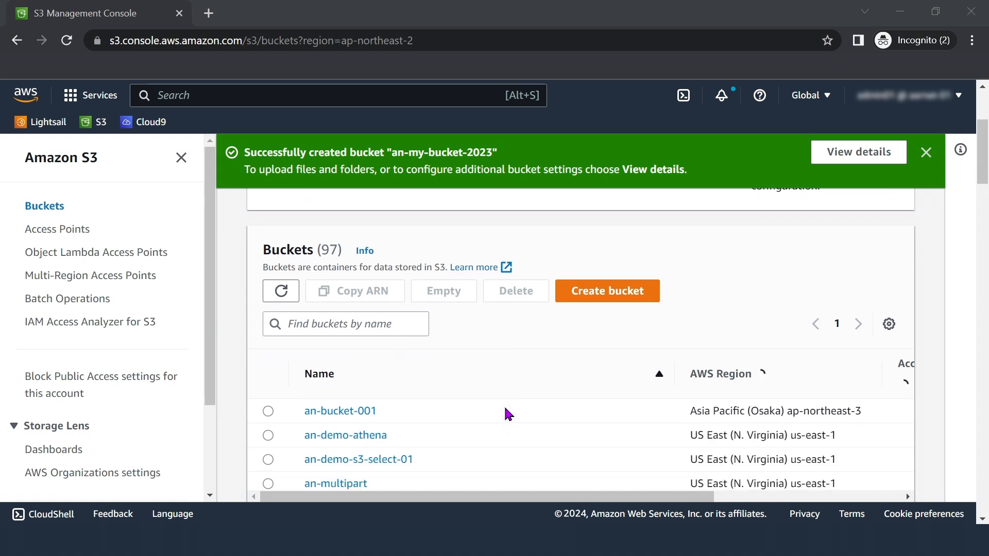
scroll(506, 410, "down", 1)
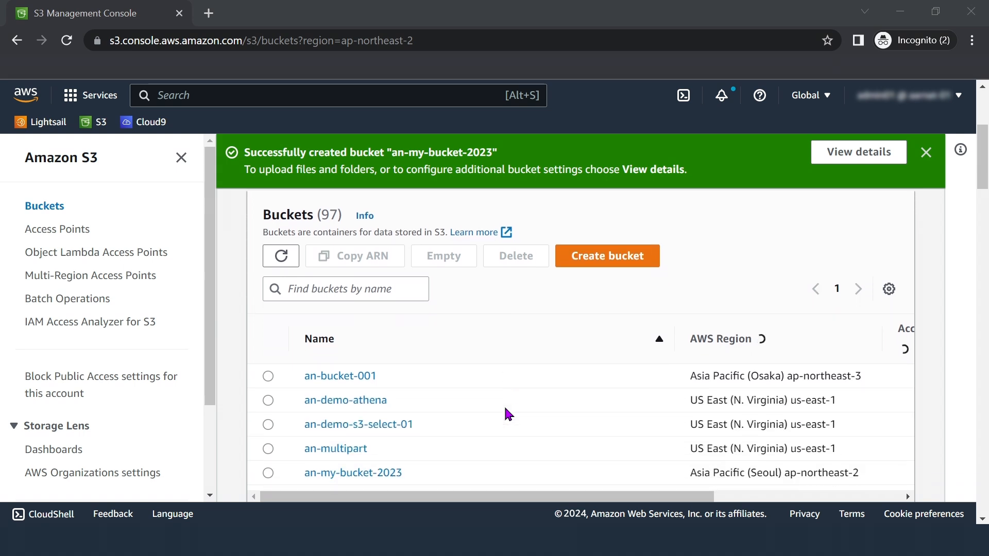
scroll(506, 412, "down", 1)
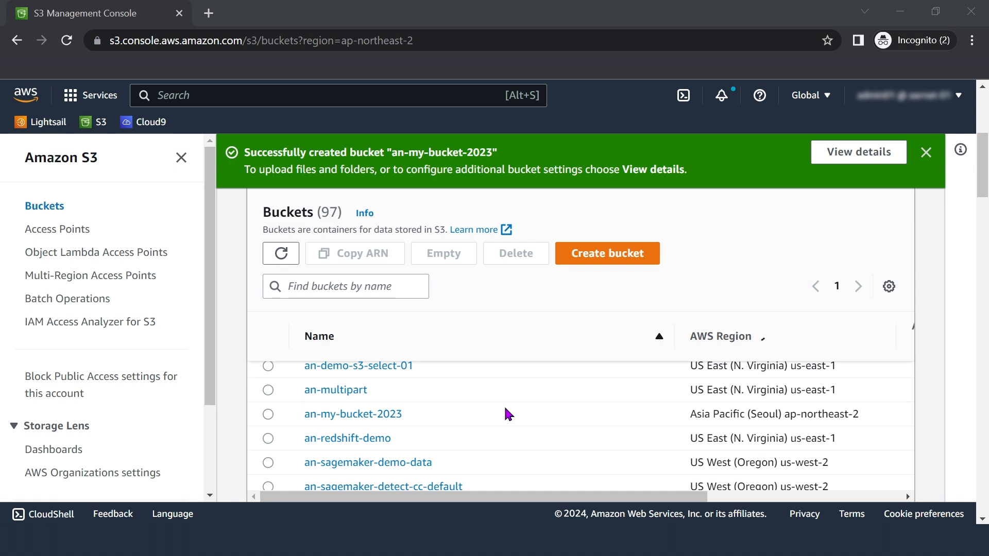
left_click(328, 416)
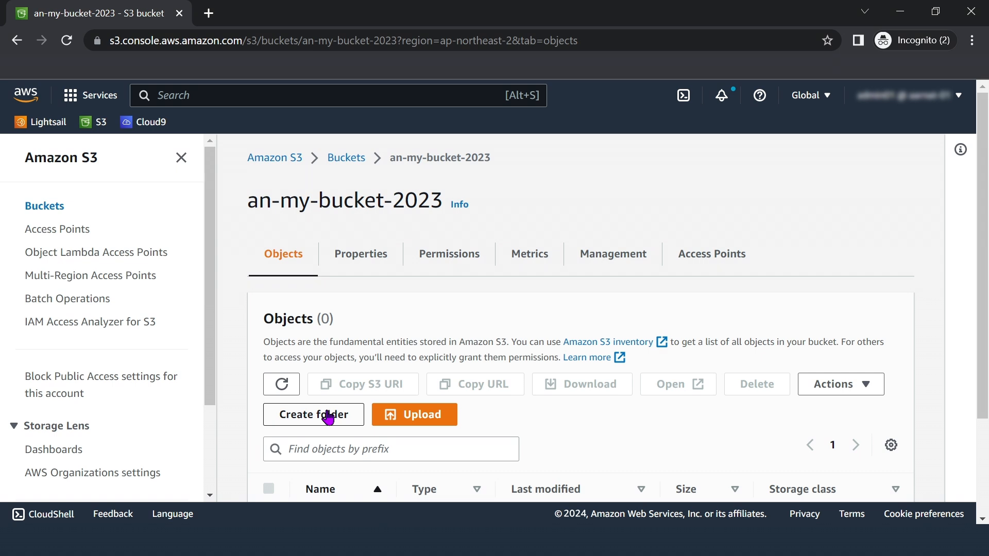
Open the bucket policy for editing from the bucket's permissions.
left_click(432, 264)
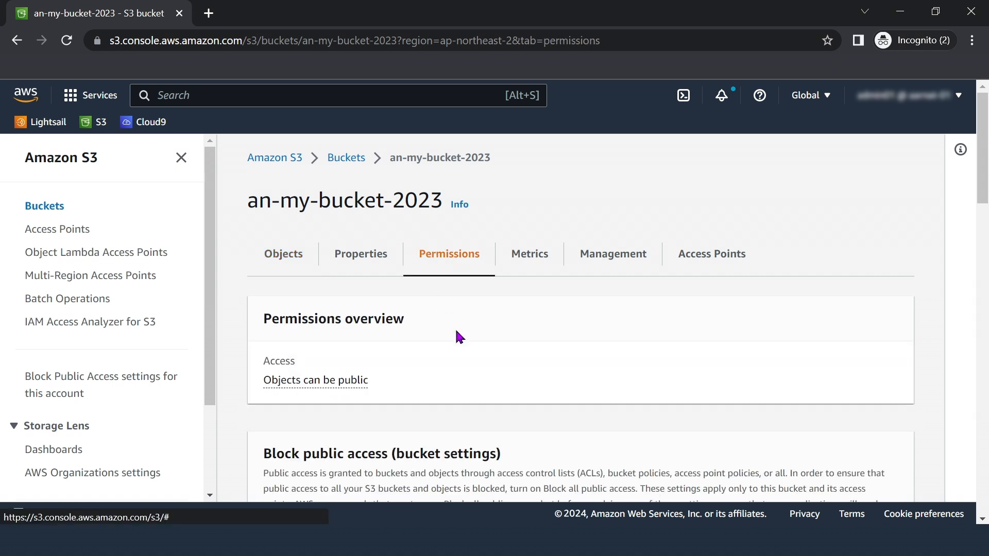
scroll(463, 344, "down", 2)
scroll(463, 345, "down", 5)
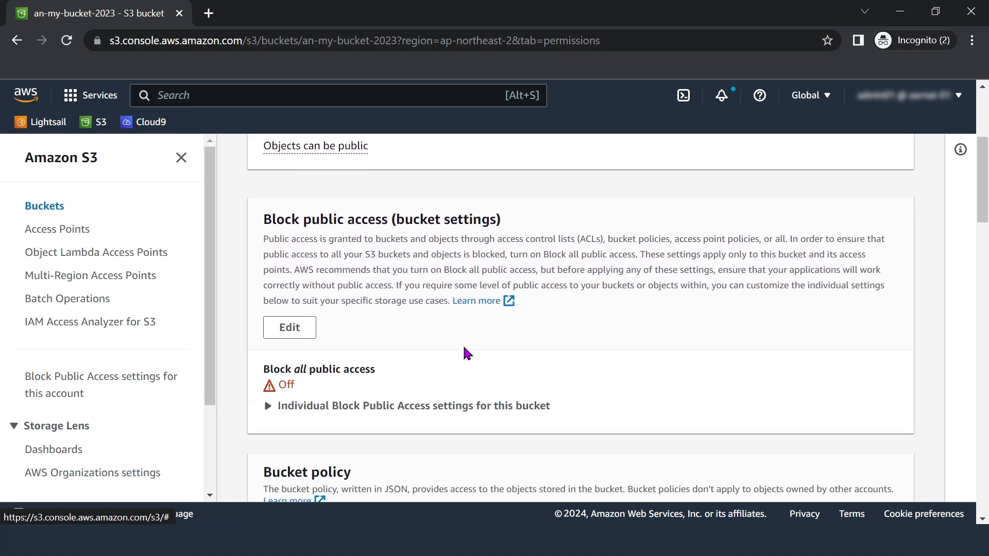
left_click(298, 417)
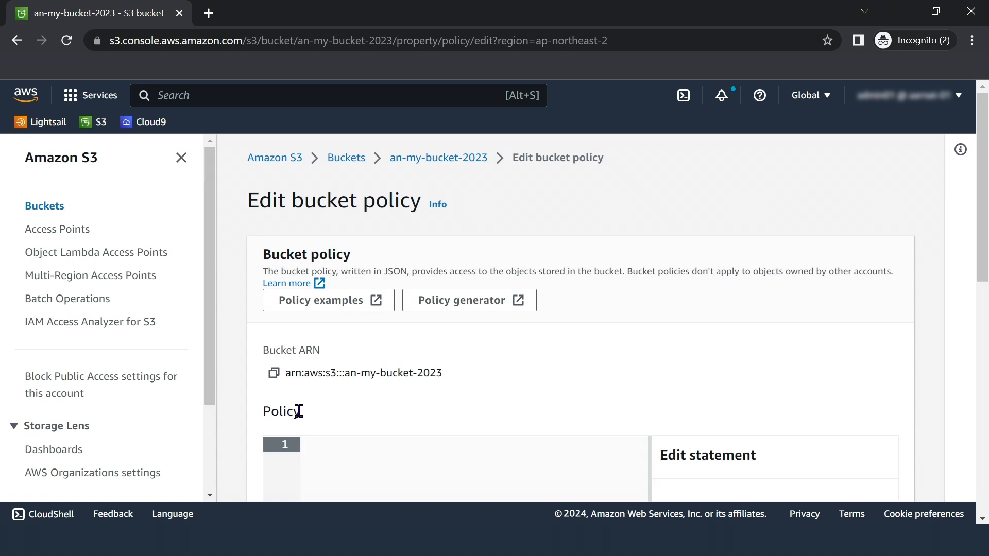
Enter a version 2008-10-17 JSON policy whose AddPerm statement allows AWS principal "*" the s3:GetObject action on arn:aws:s3:::BUCKET/*.
scroll(422, 428, "down", 2)
scroll(420, 422, "down", 2)
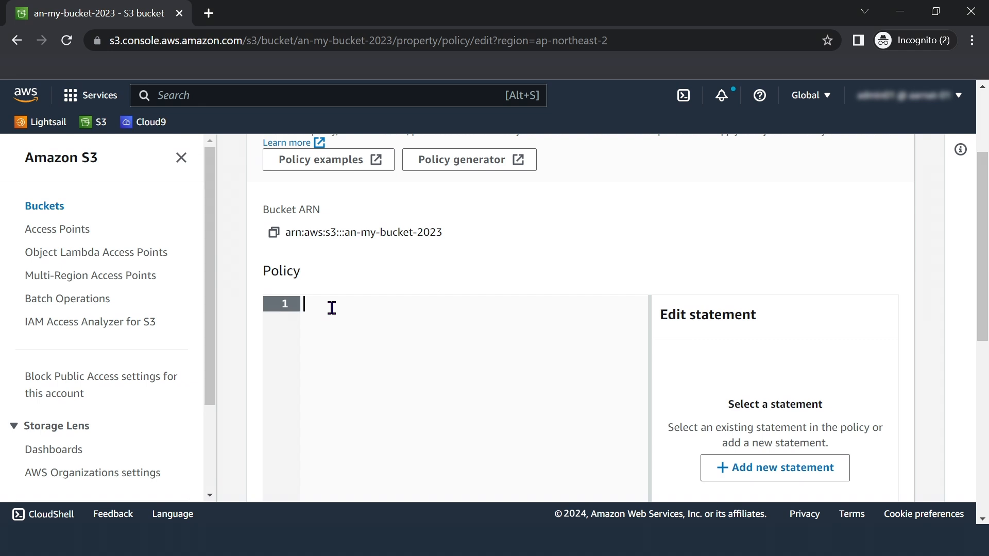
type("{   \"Version\": \"2008-10-17\",   \"Statement\":   [     {       \"Sid\": \"AddPerm\",       \"Effect\": \"Allow\",       \"Principal\":       {         \"AWS\": \"*\"       },       \"Action\": \"s3:GetObject\",       \"Resource\": \"arn:aws:s3:::BUCKET/*\"     }   ] }")
Replace the BUCKET placeholder in the policy's Resource ARN with an-my-bucket-2023.
scroll(489, 400, "down", 1)
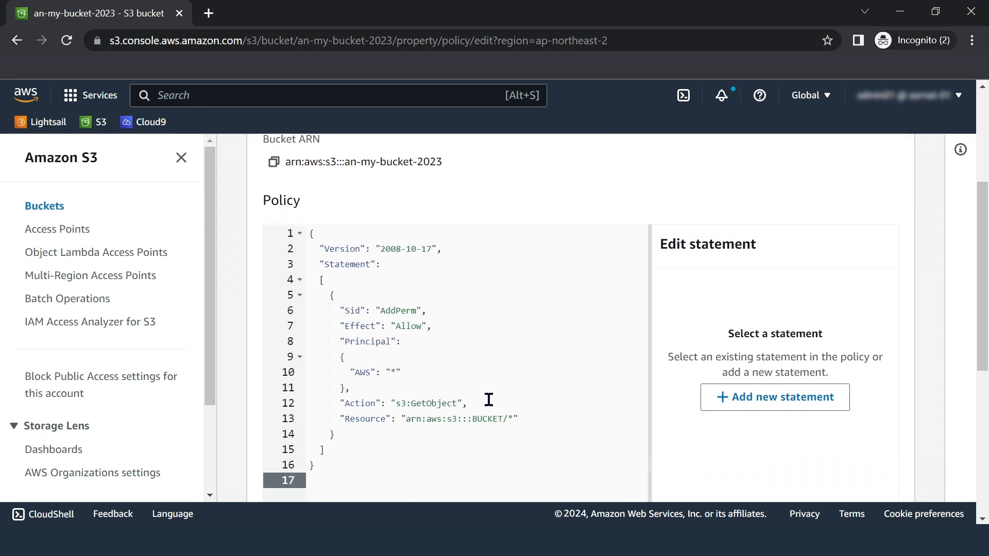
left_click(475, 418)
key("shift+Right")
key("shift+Right")
key("shift+Right")
key("shift+Right")
key("shift+Right")
key("shift+Right")
type("an")
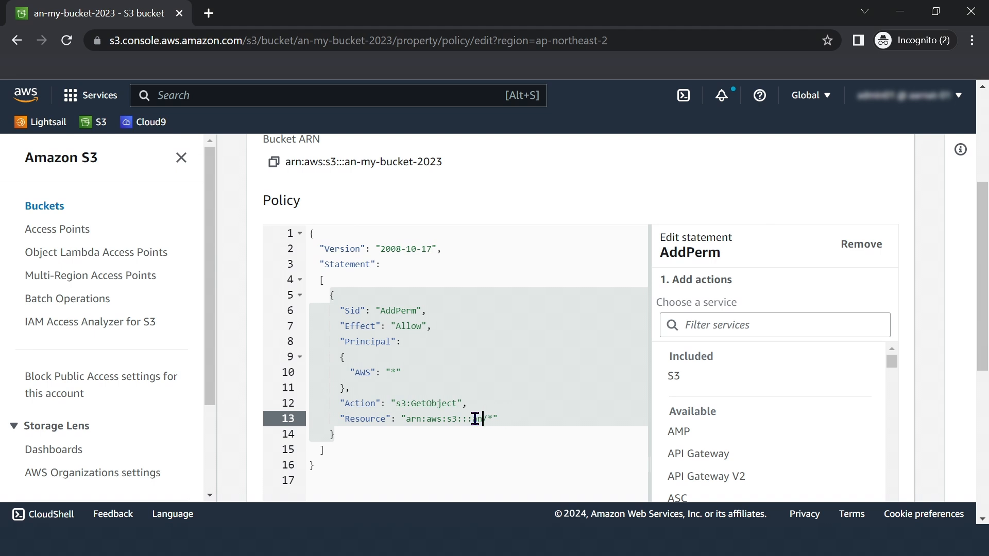
type("-my-bucket-2023")
Save the changes to the bucket policy.
scroll(541, 441, "down", 5)
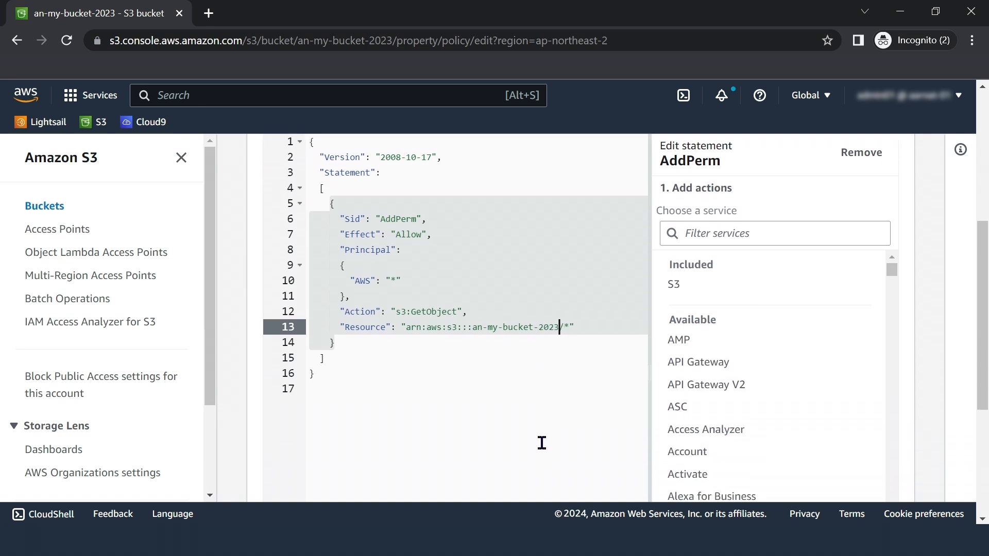
scroll(545, 451, "down", 2)
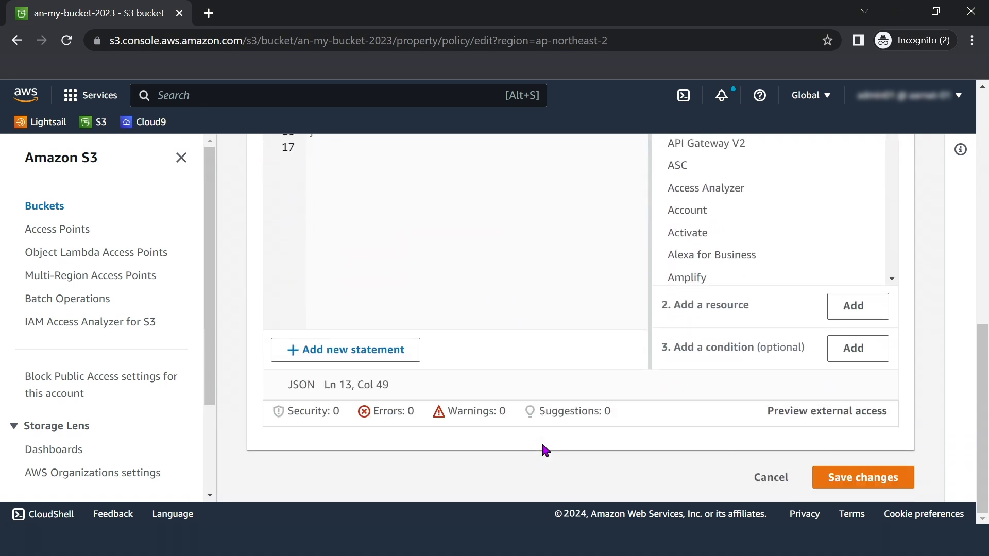
left_click(837, 480)
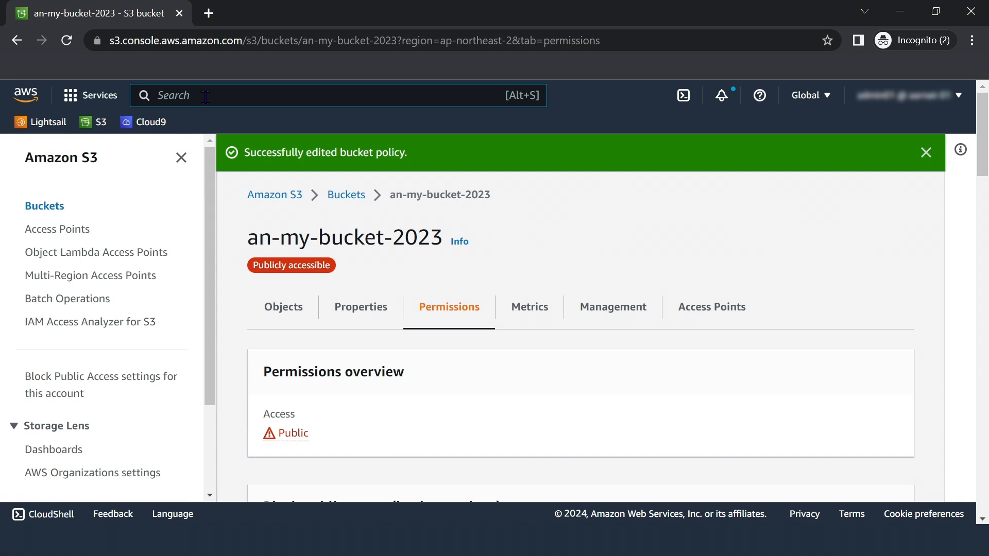
Search the AWS services for DynamoDB and open its console in a new browser tab.
type("DynamoDB")
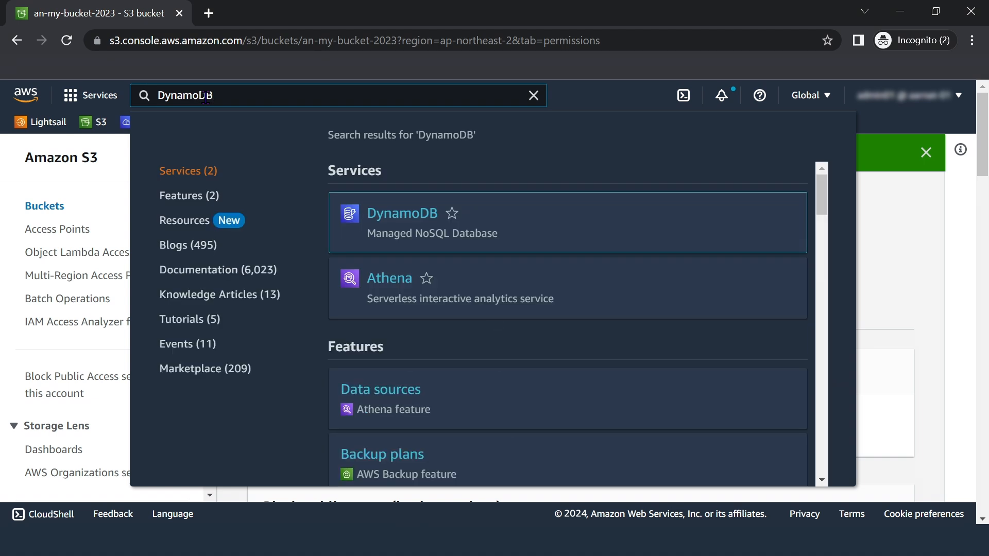
right_click(387, 218)
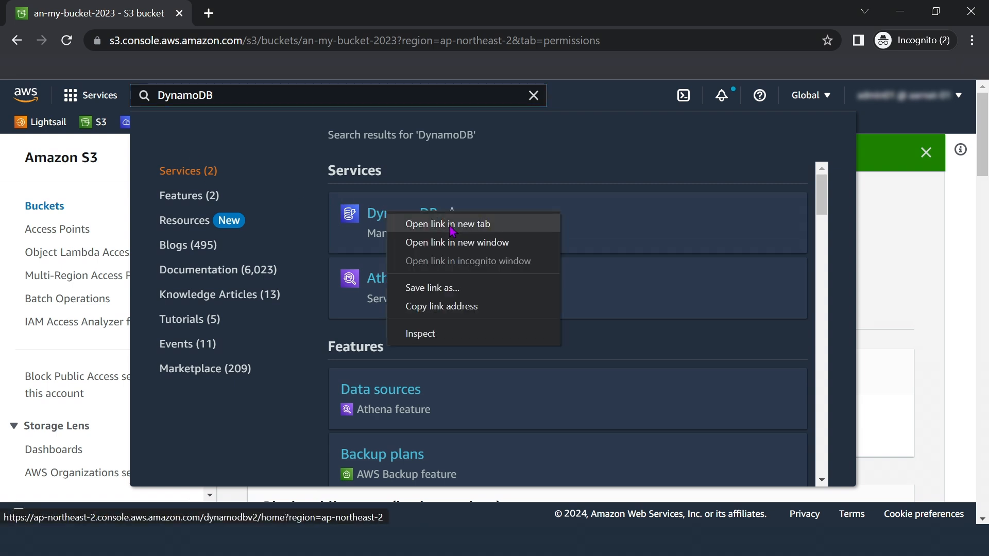
left_click(450, 227)
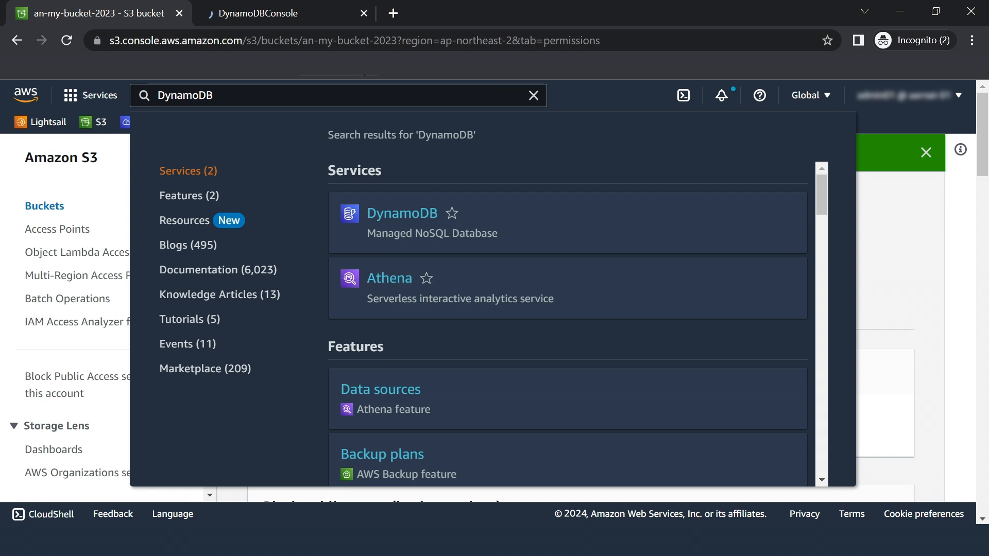
left_click(293, 15)
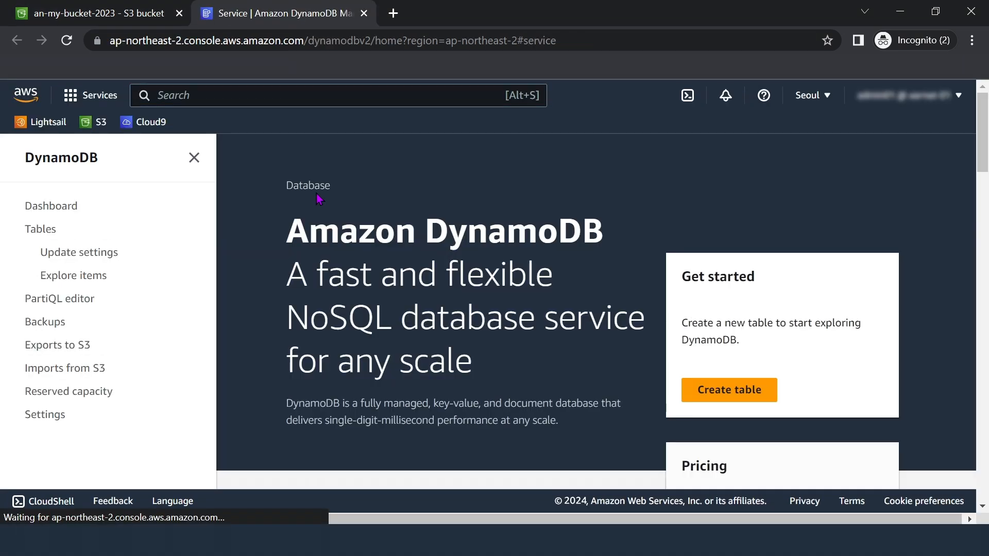
Start a new DynamoDB table named myTable with a String partition key named eib.
left_click(704, 395)
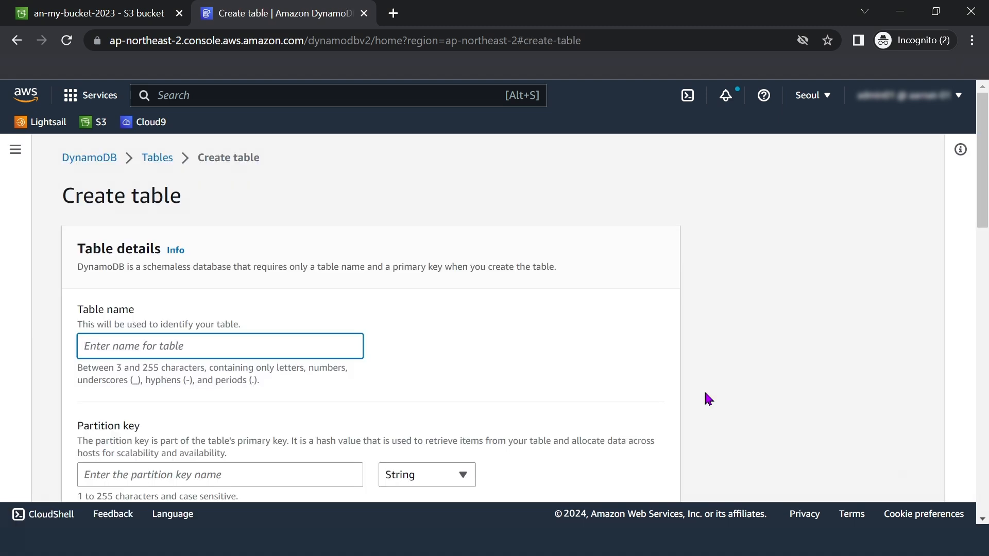
type("m")
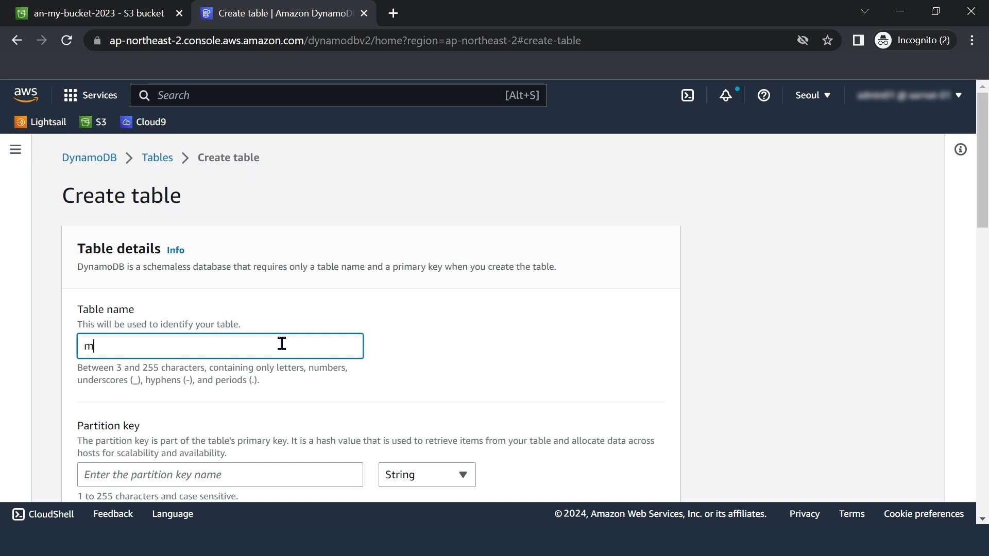
type("yTable")
scroll(313, 347, "down", 2)
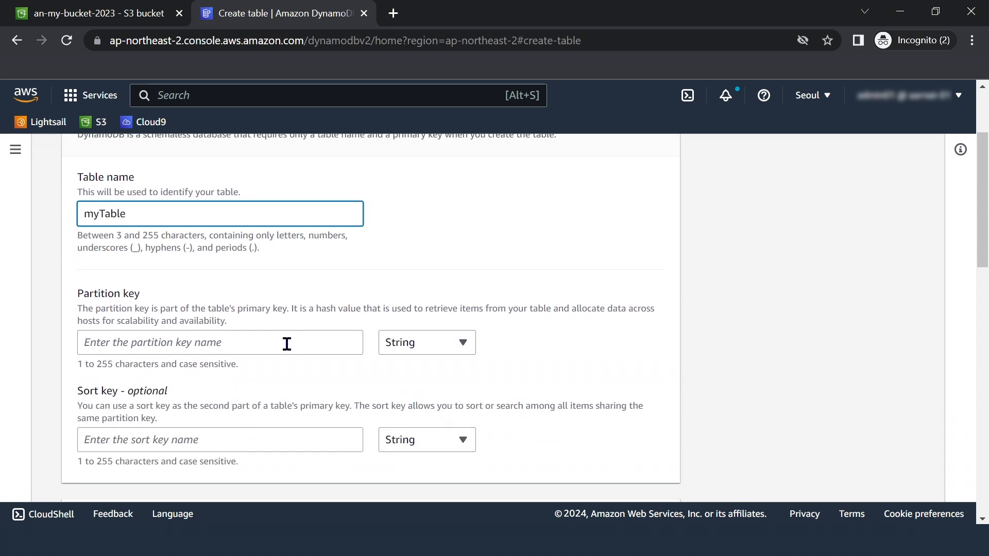
left_click(281, 342)
type("eib")
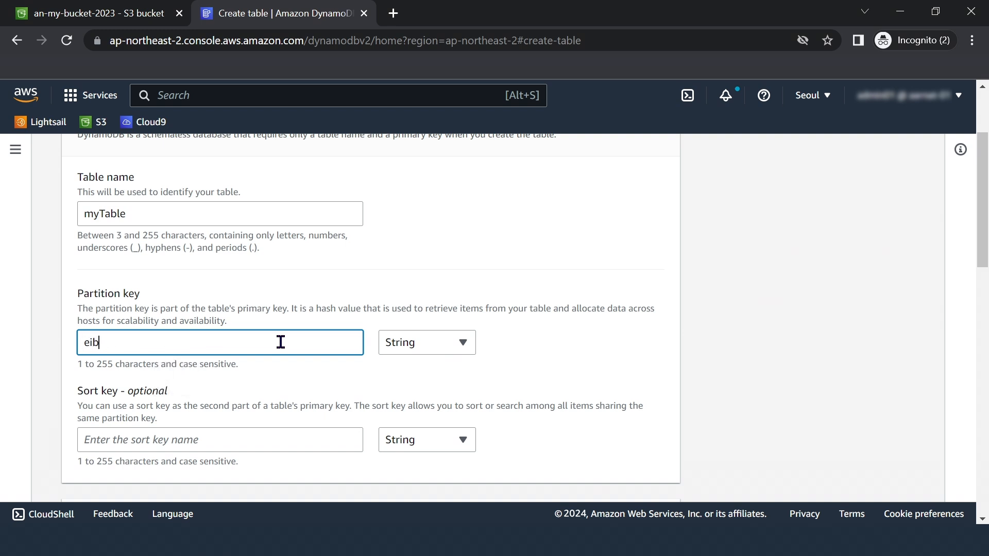
Create the table with the default settings and no tags, and refresh the list of tables.
scroll(293, 361, "down", 12)
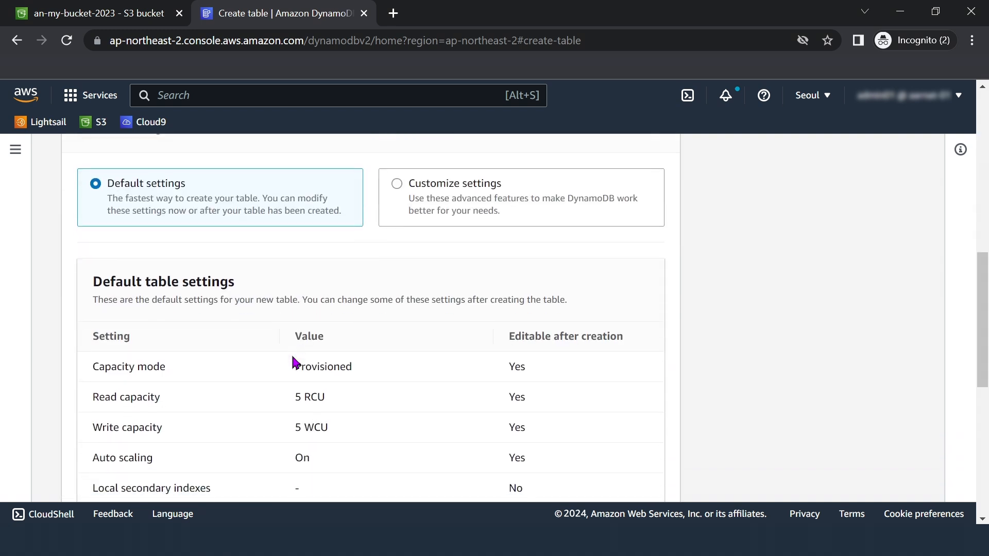
scroll(293, 360, "down", 3)
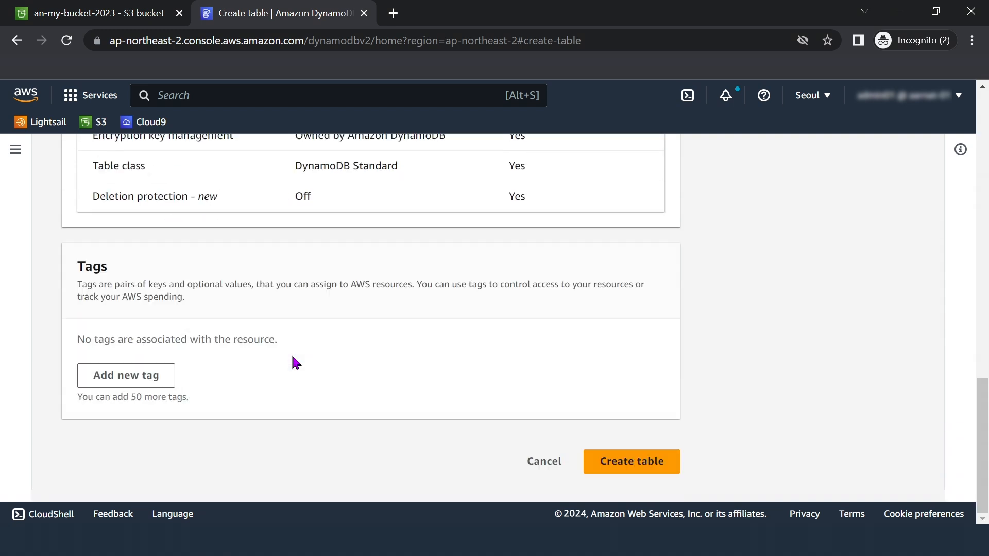
left_click(600, 464)
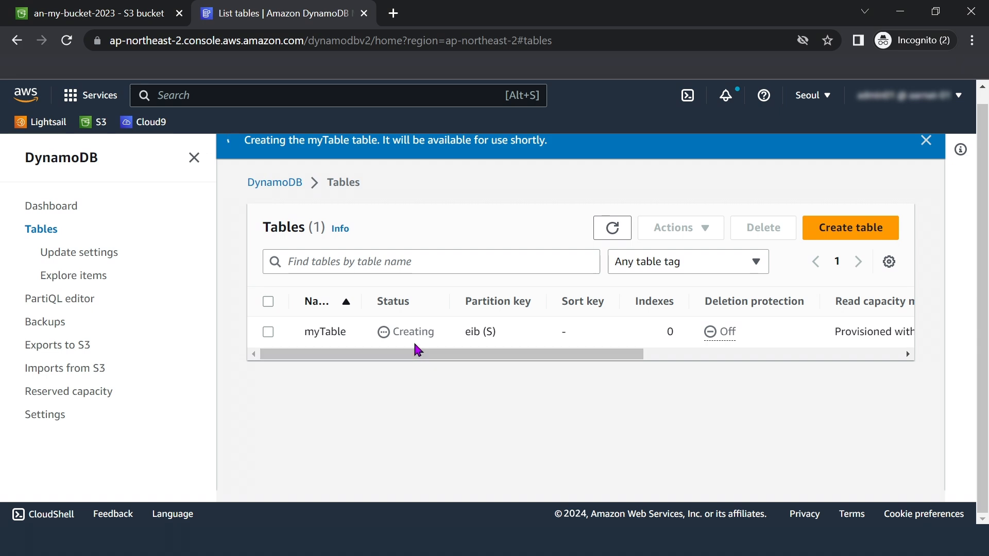
left_click(606, 238)
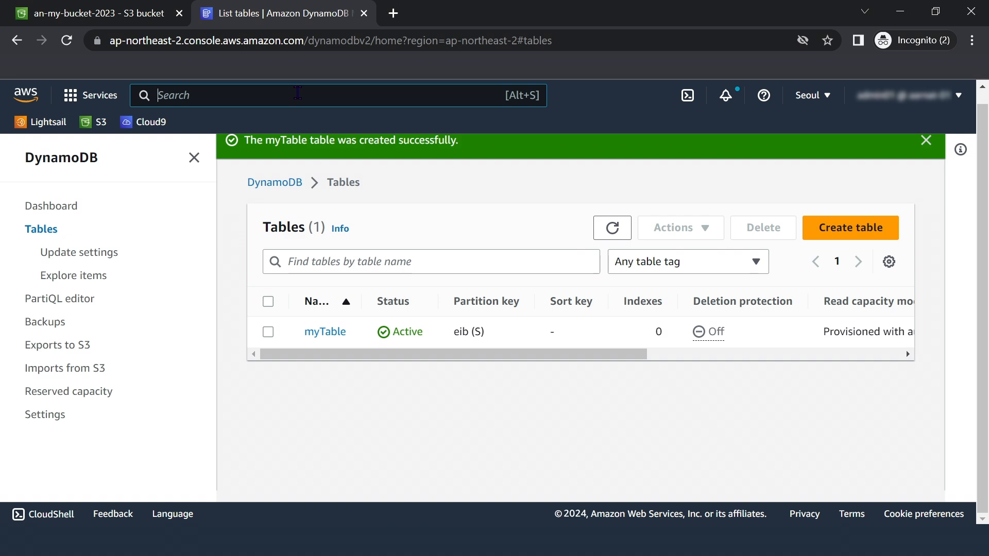
Search the AWS services for VPC and open its console in a new browser tab.
type("VPC")
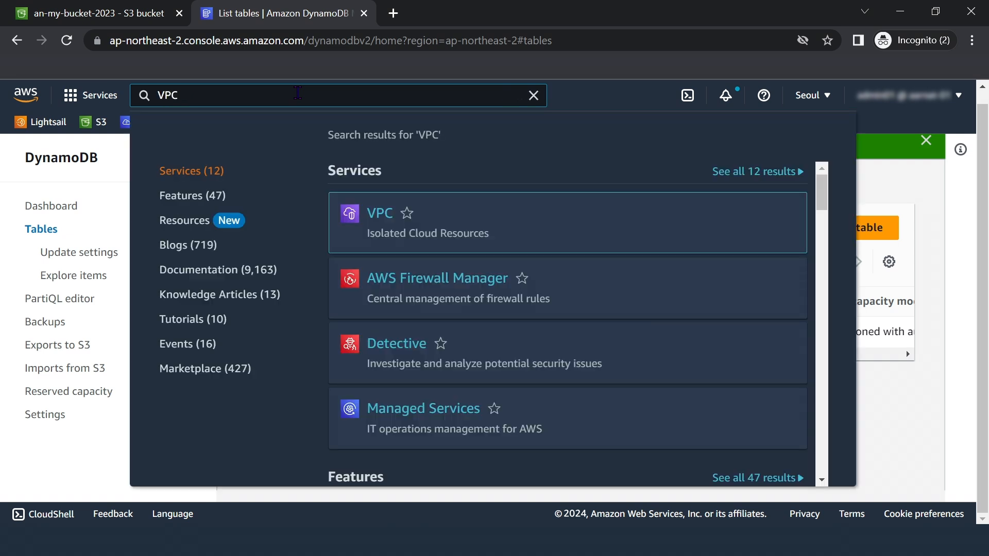
right_click(383, 217)
left_click(412, 225)
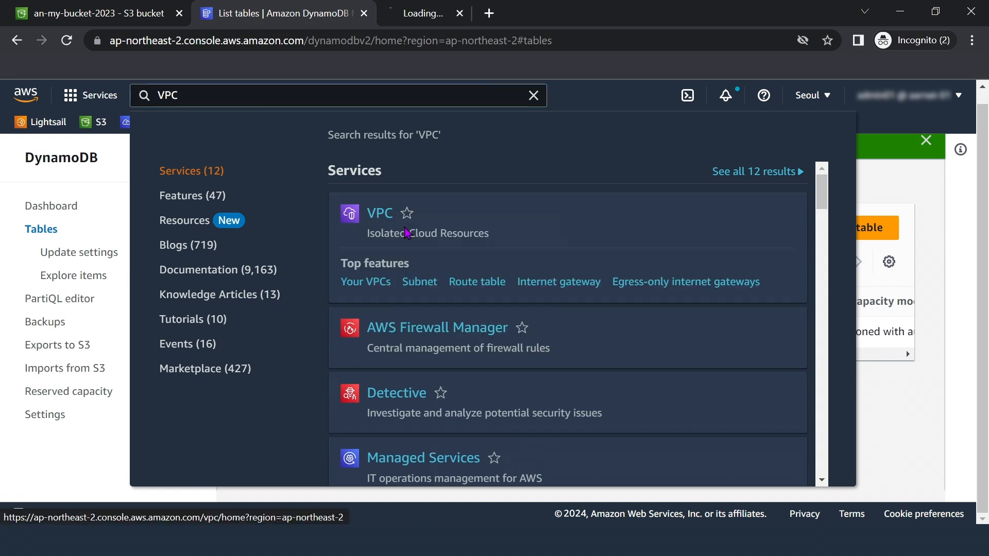
left_click(449, 18)
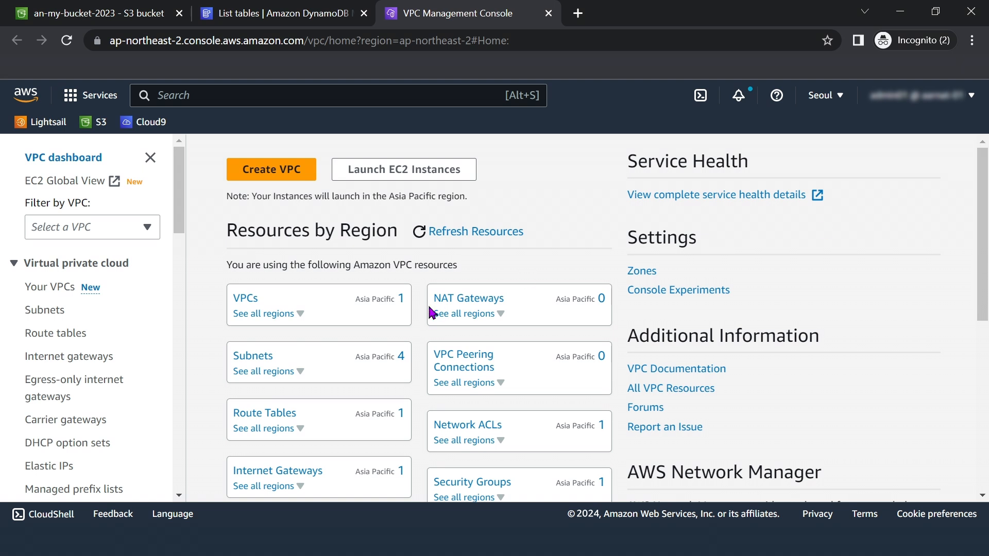
Create a VPC-only resource named Awesome Day VPC with the IPv4 CIDR 10.0.0.0/16, no IPv6 block and default tenancy.
left_click(53, 290)
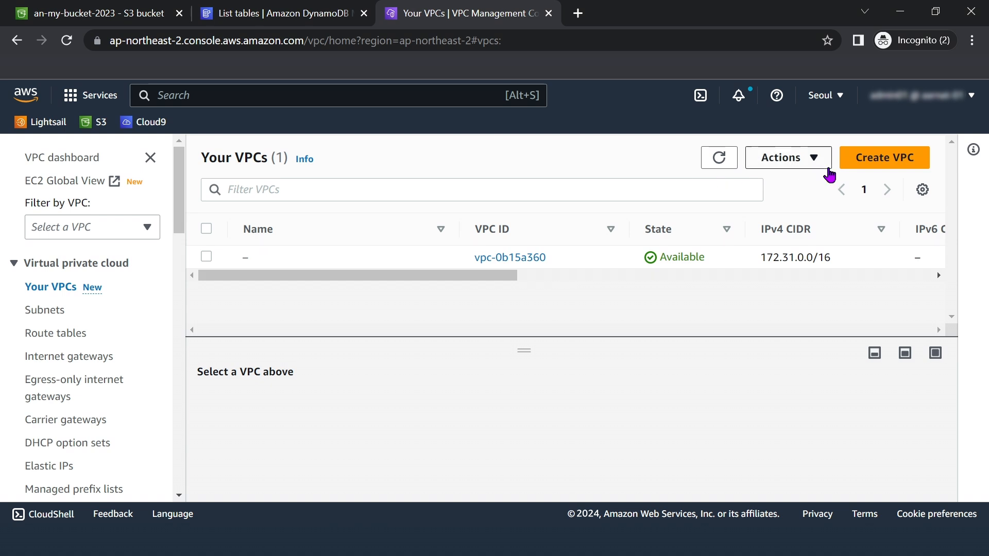
left_click(857, 165)
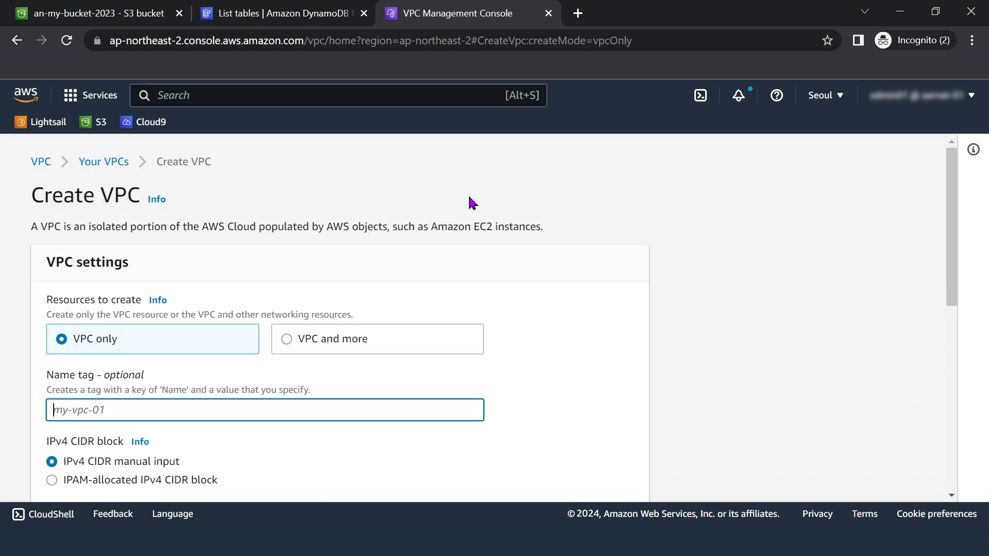
type("Awesome Day VPC")
scroll(382, 443, "down", 2)
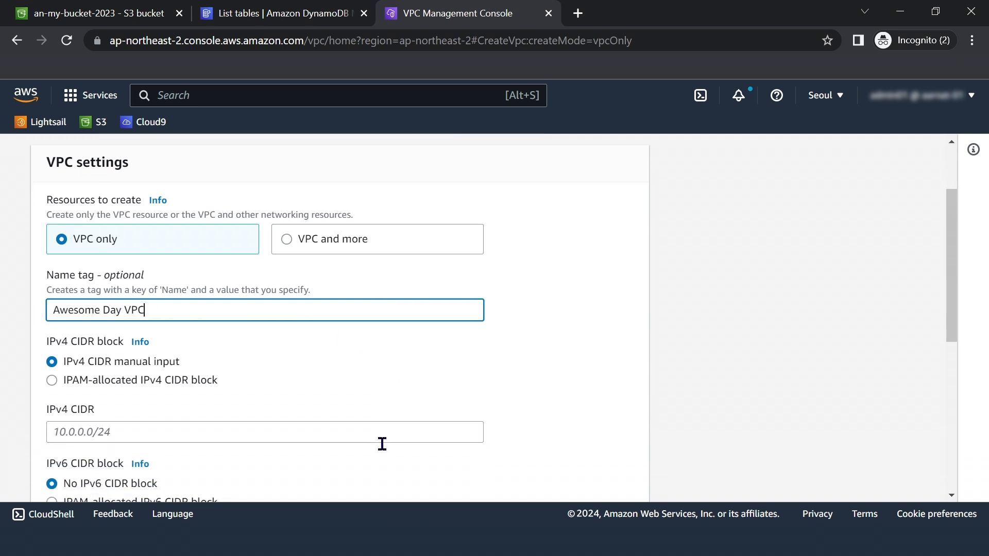
left_click(70, 396)
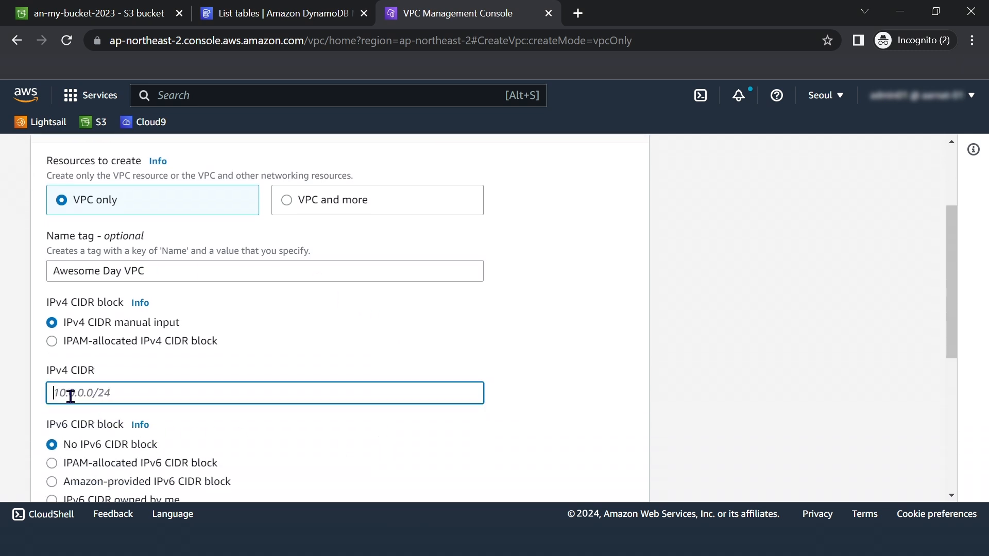
type("10")
type("00.0.0/16")
scroll(180, 448, "down", 6)
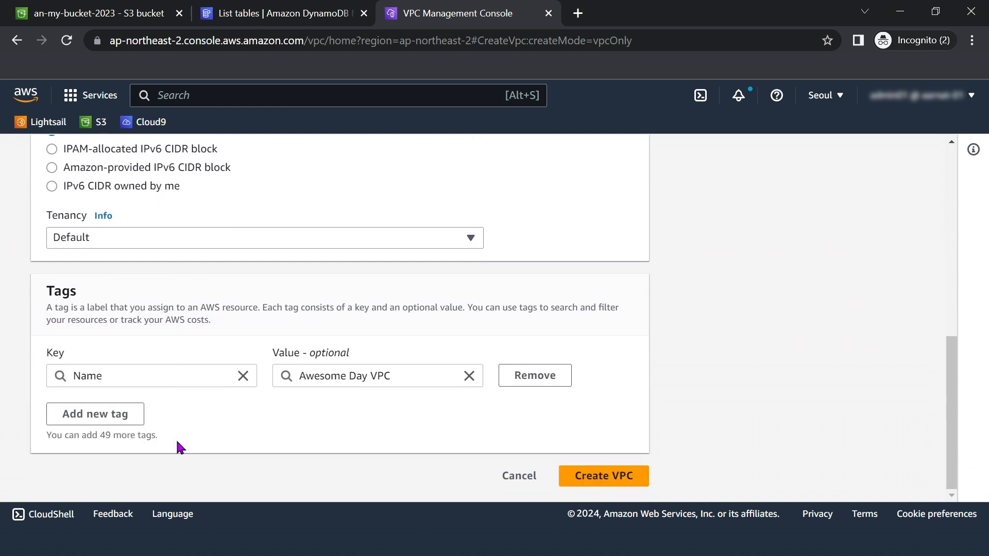
left_click(595, 480)
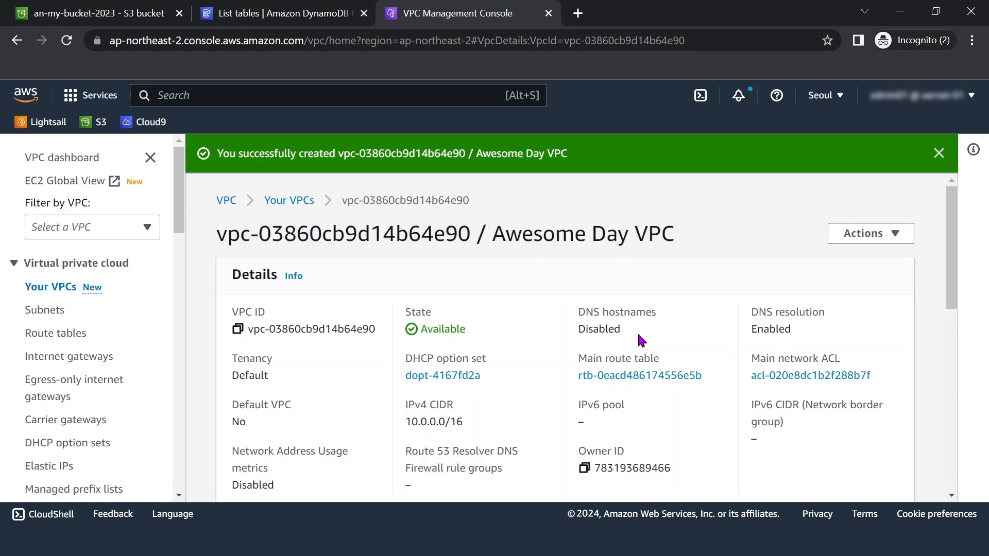
Start creating a subnet and choose Awesome Day VPC as its VPC.
left_click(42, 311)
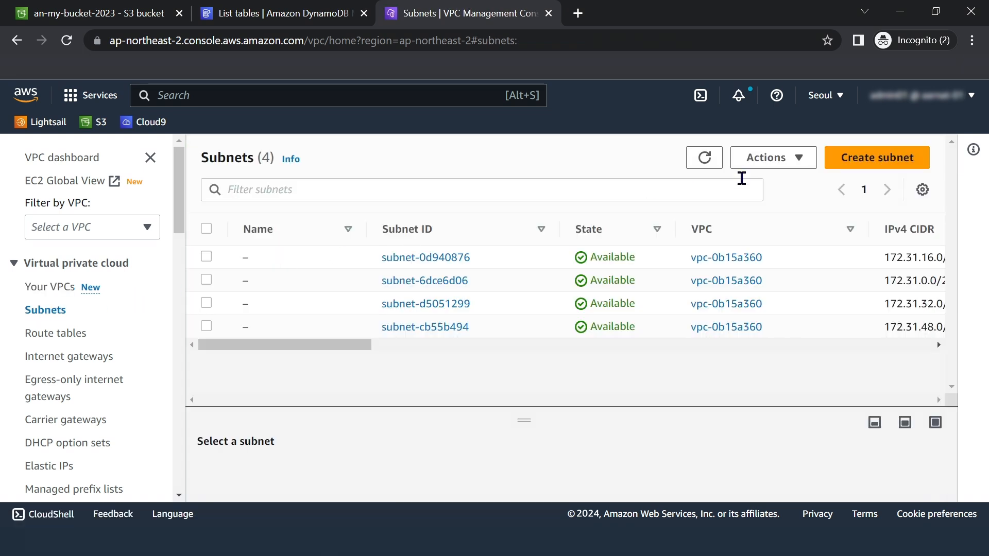
left_click(843, 162)
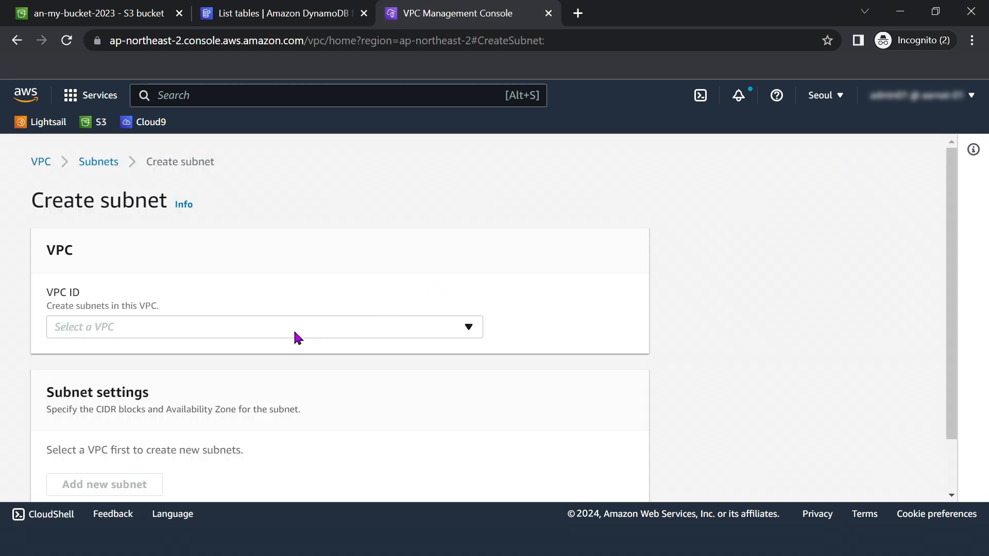
left_click(292, 324)
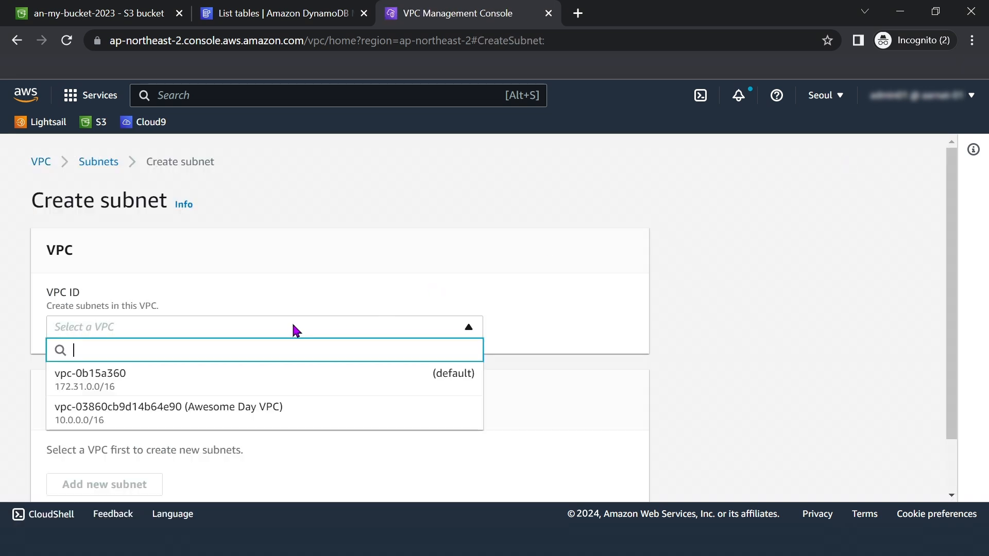
left_click(255, 425)
scroll(357, 394, "down", 3)
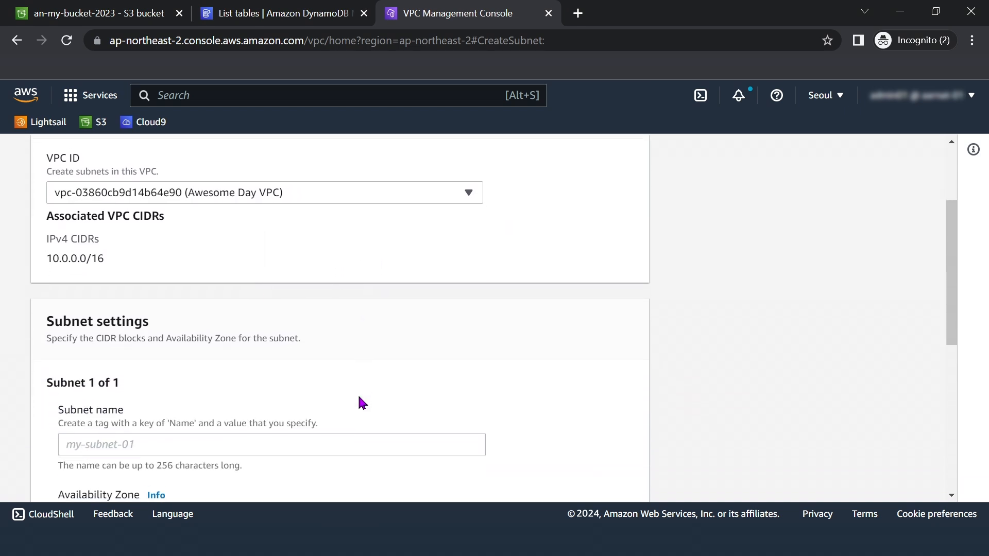
Name the subnet Public 1 and set its Availability Zone to Asia Pacific (Seoul) / ap-northeast-2a.
scroll(357, 395, "down", 1)
left_click(348, 408)
type("Public ")
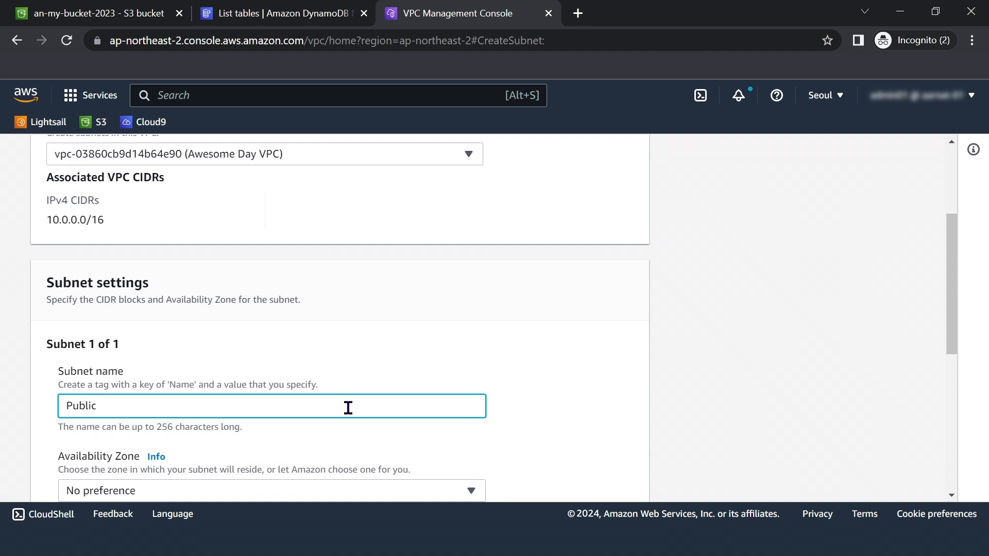
type("1")
scroll(455, 425, "down", 3)
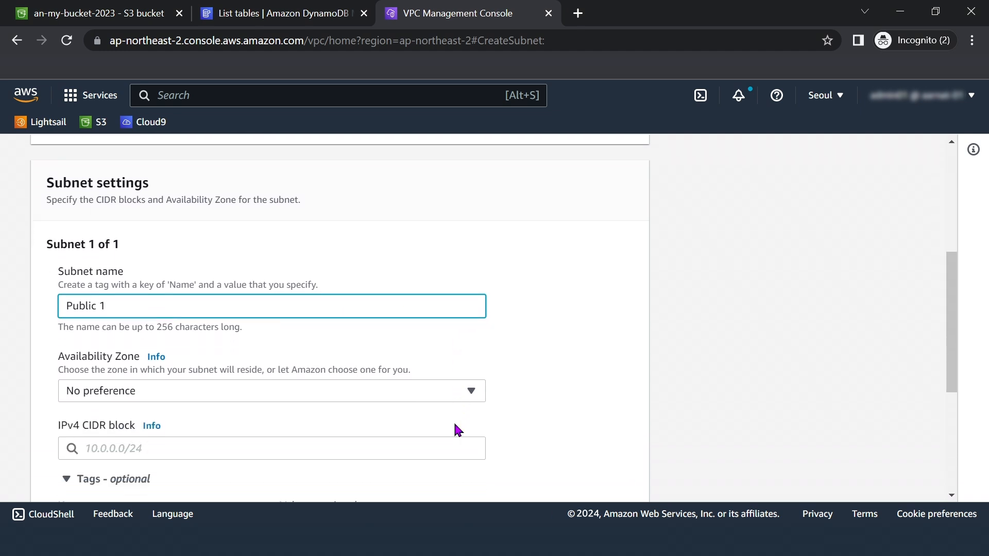
left_click(437, 375)
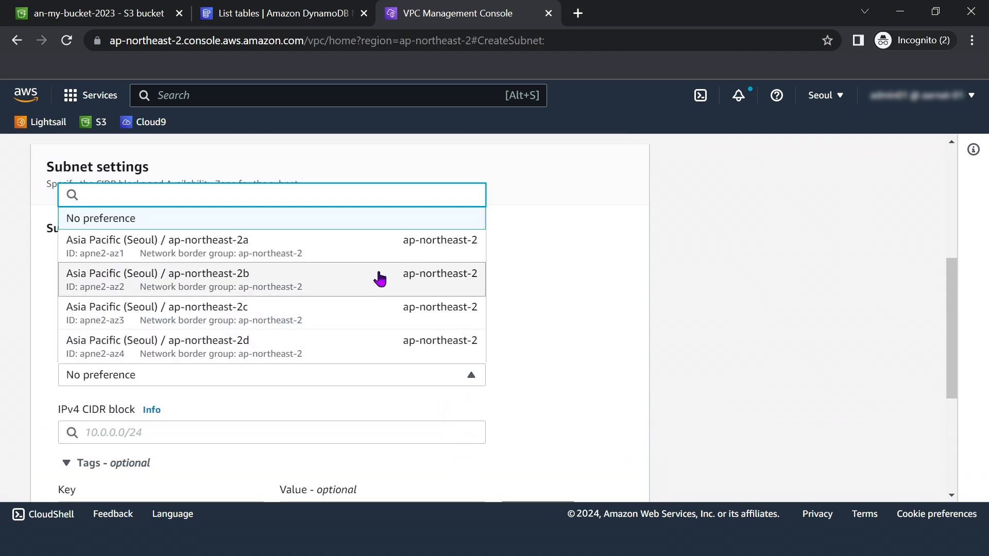
left_click(376, 254)
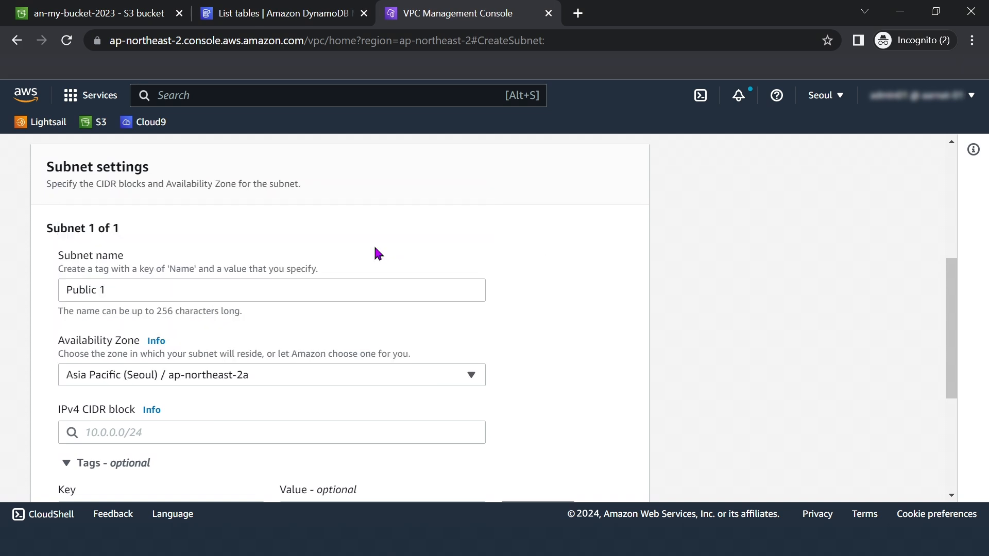
Set the Public 1 subnet's IPv4 CIDR block to 10.0.0.1/24 and create the subnet.
scroll(647, 300, "down", 3)
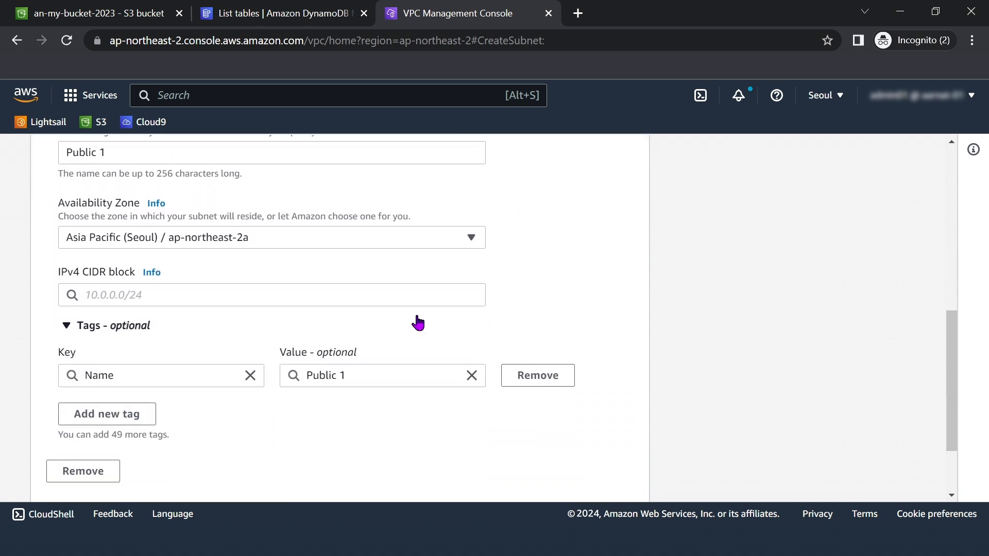
left_click(383, 292)
type("10")
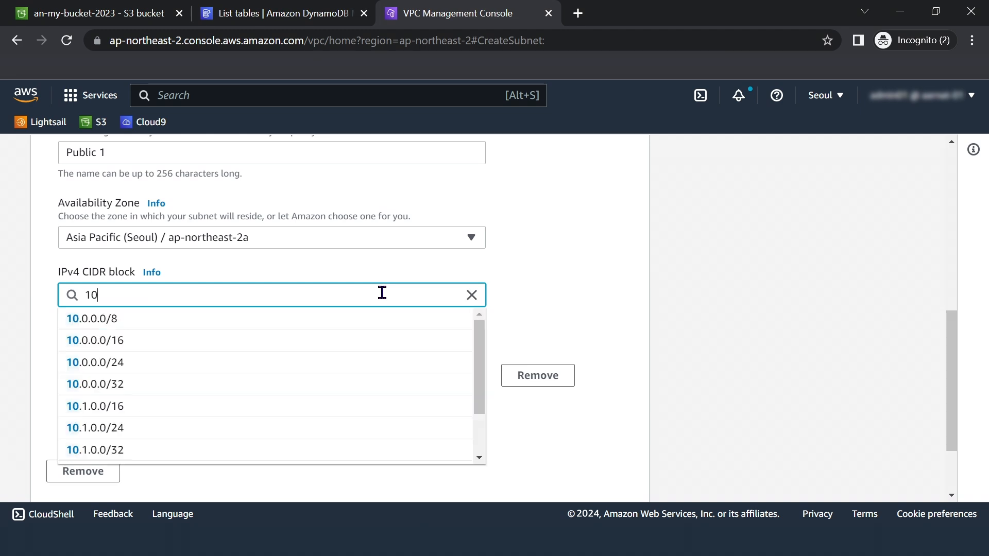
type(".0.0")
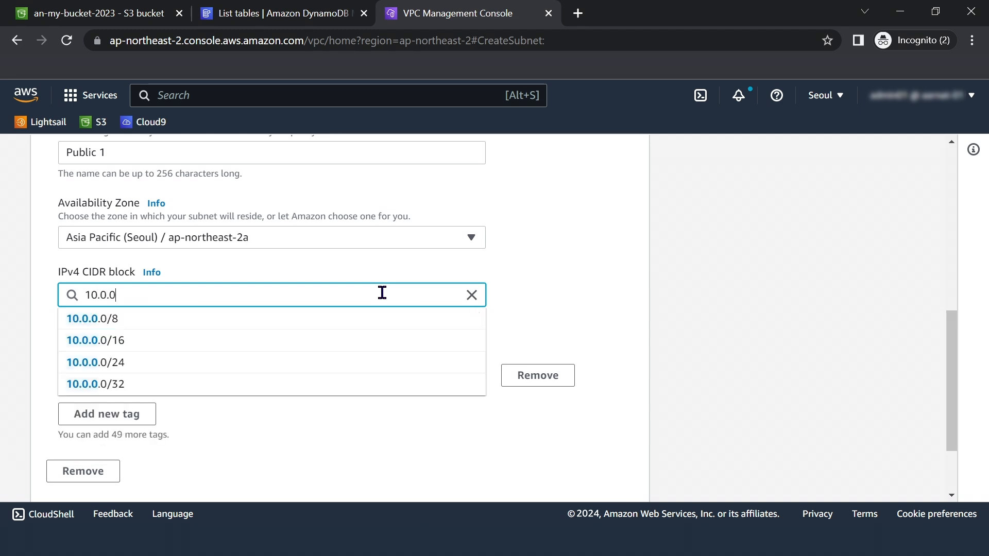
type(".1/24")
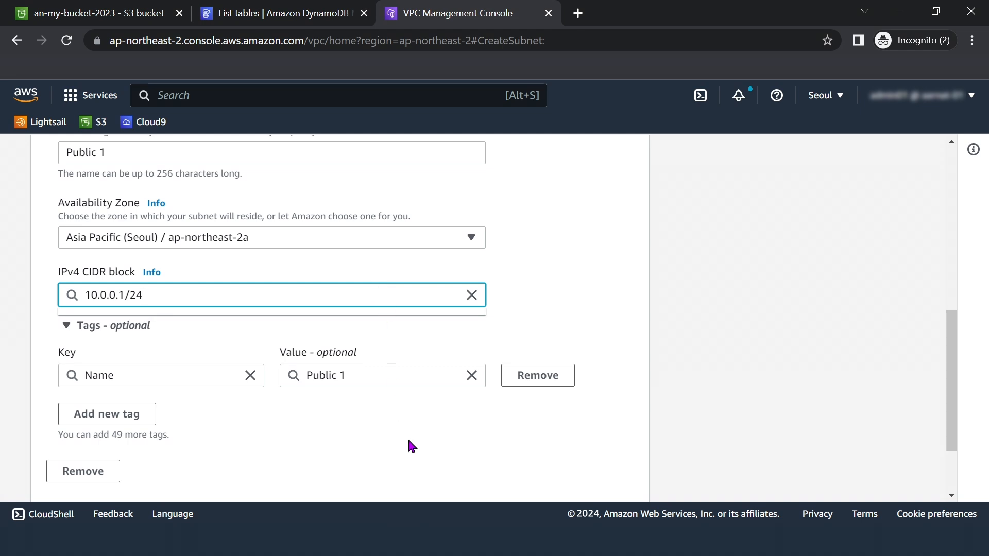
scroll(408, 439, "down", 1)
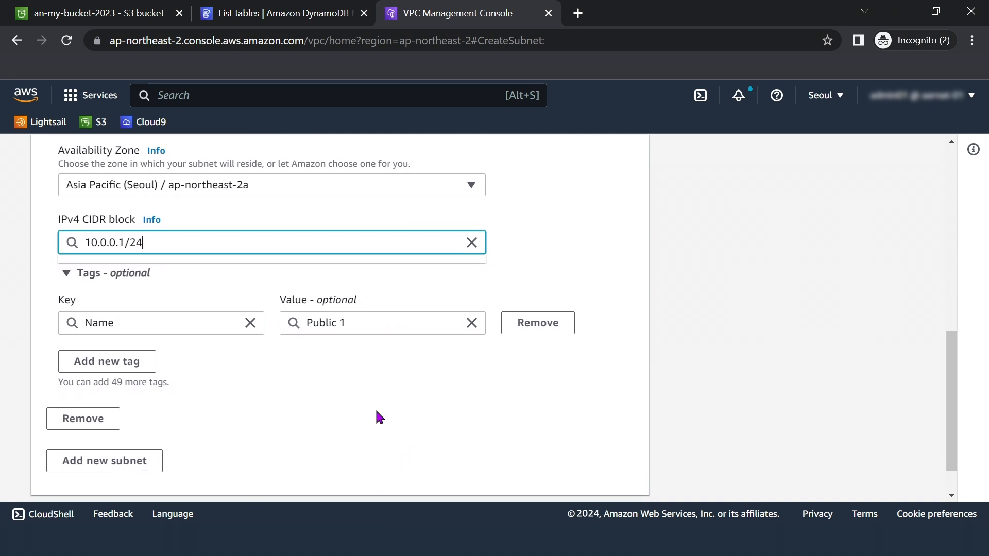
scroll(379, 417, "down", 1)
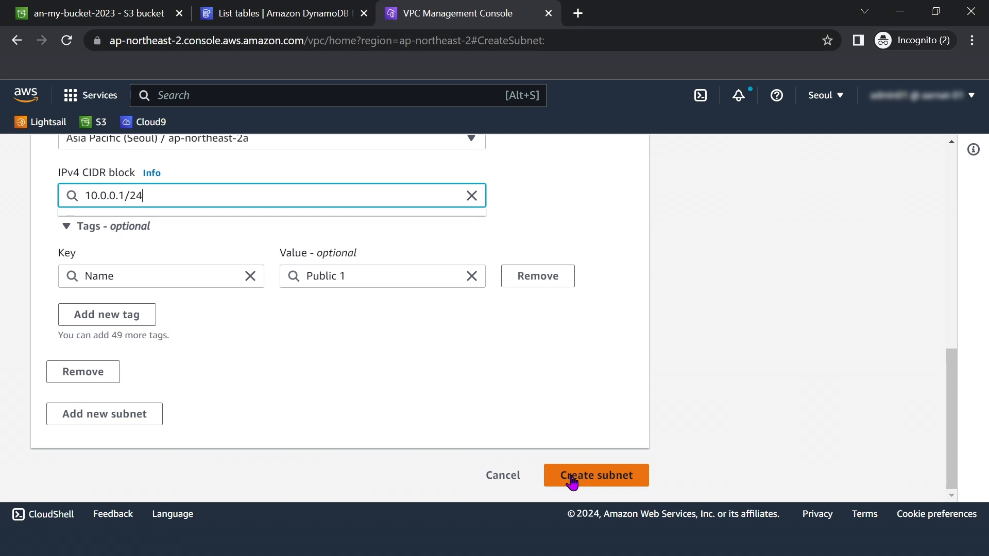
left_click(572, 478)
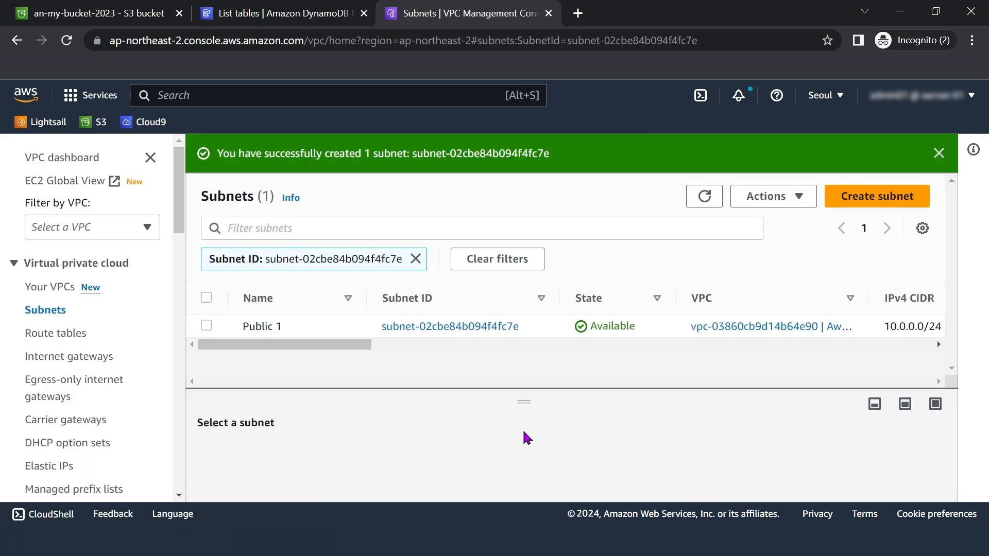
Edit the Public 1 subnet's settings to enable auto-assign public IPv4 address, and save the change.
left_click(206, 325)
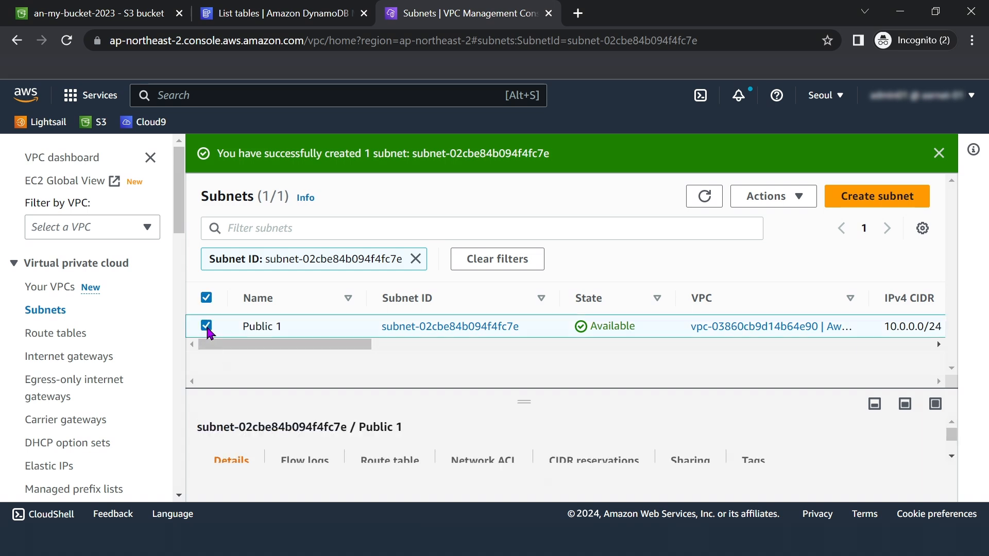
left_click(752, 198)
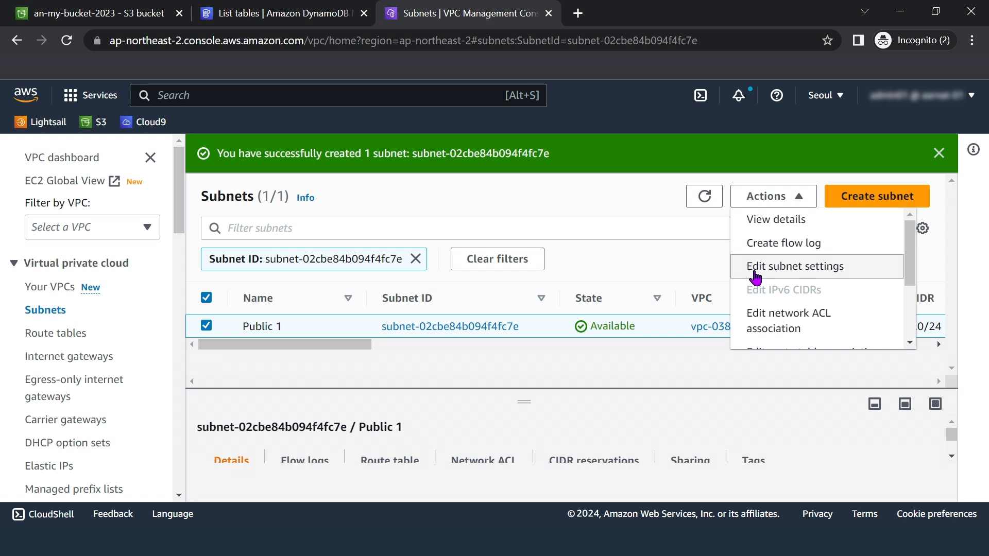
left_click(755, 273)
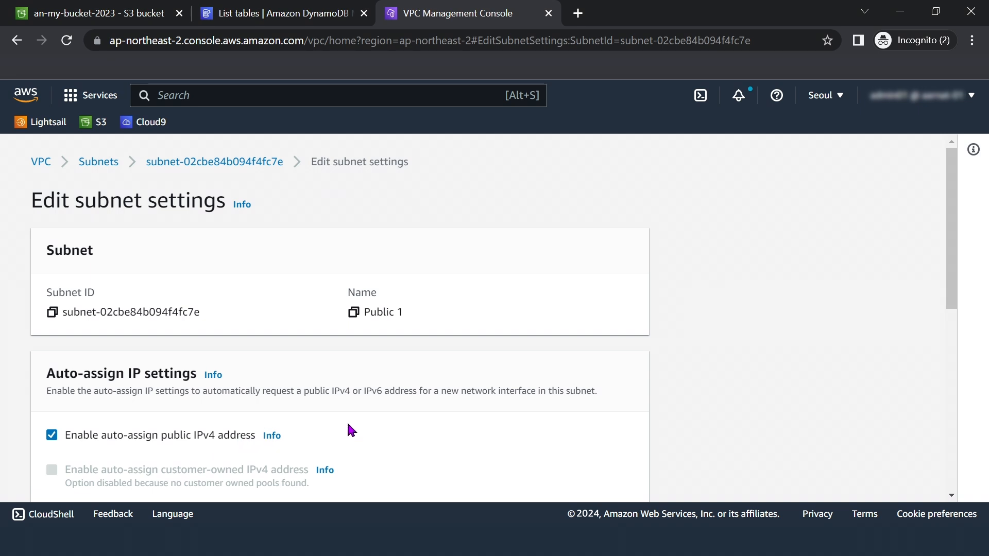
scroll(353, 425, "down", 2)
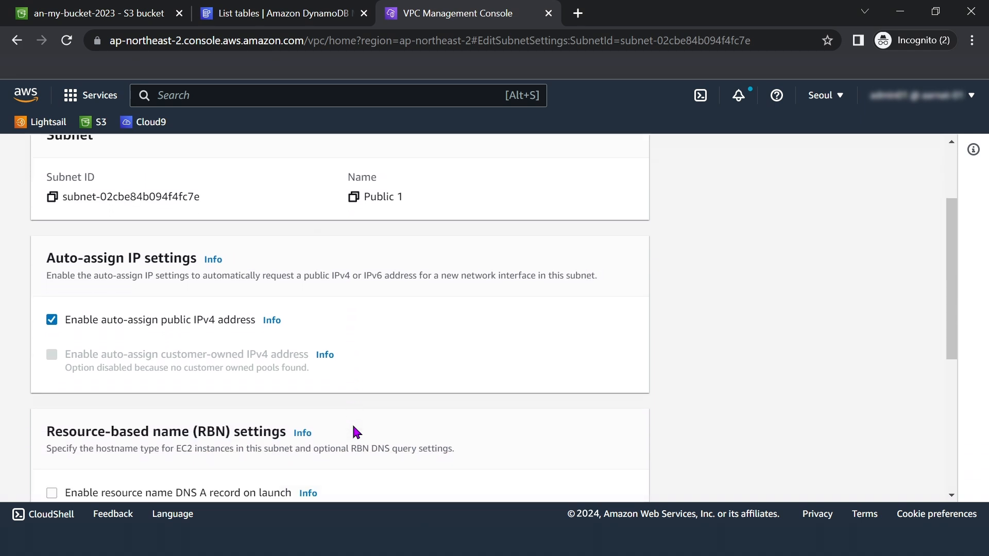
scroll(353, 427, "down", 4)
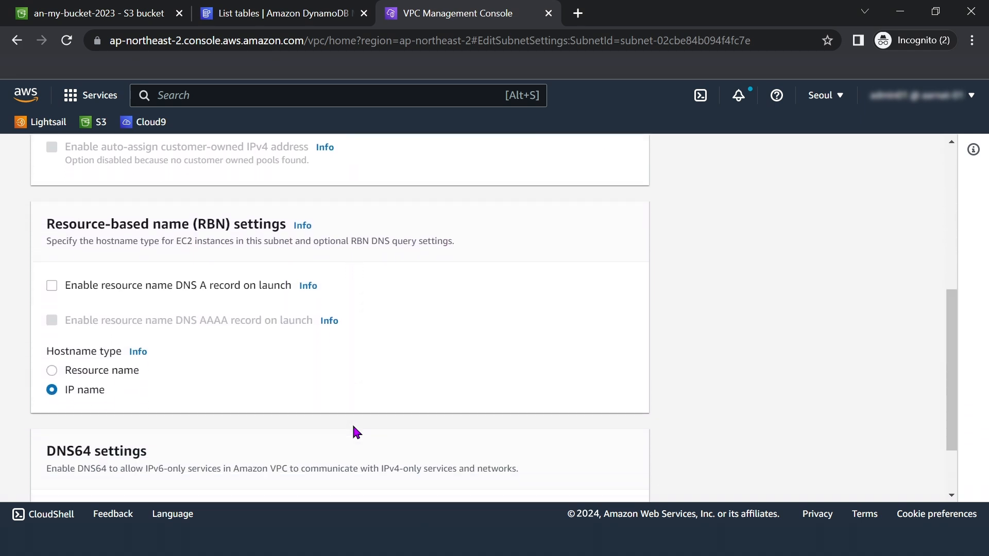
scroll(356, 431, "down", 2)
left_click(620, 473)
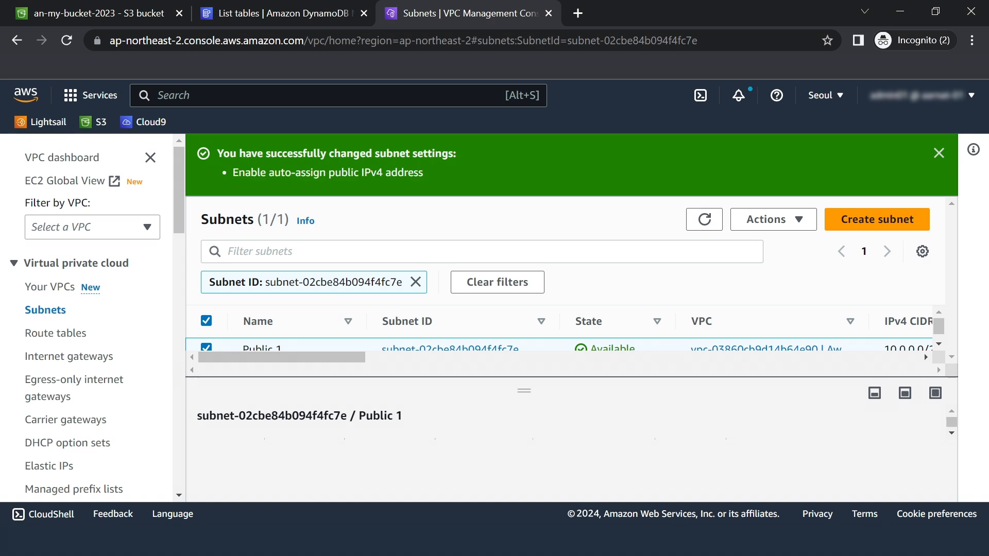
Create an internet gateway with the name tag my-IGW and dismiss the notification.
left_click(101, 357)
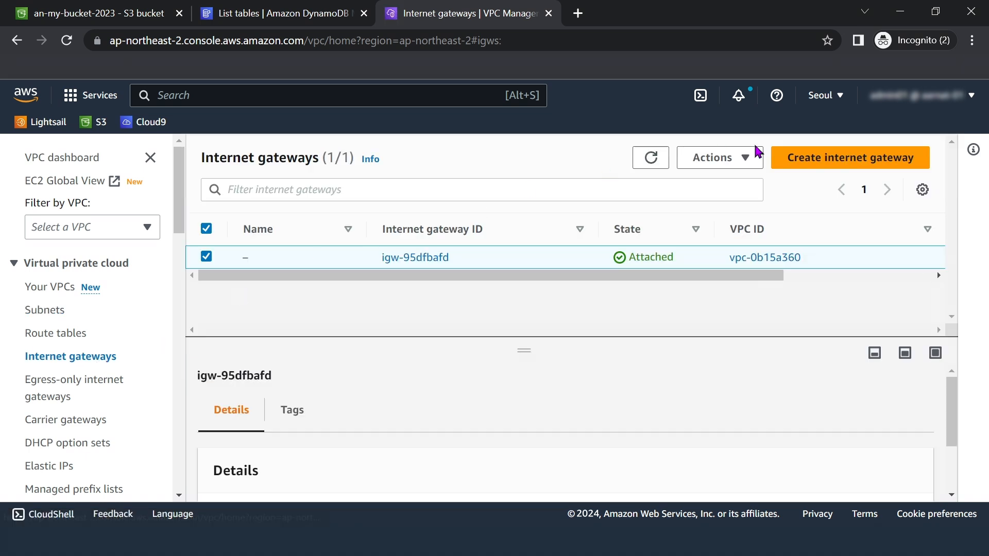
left_click(785, 160)
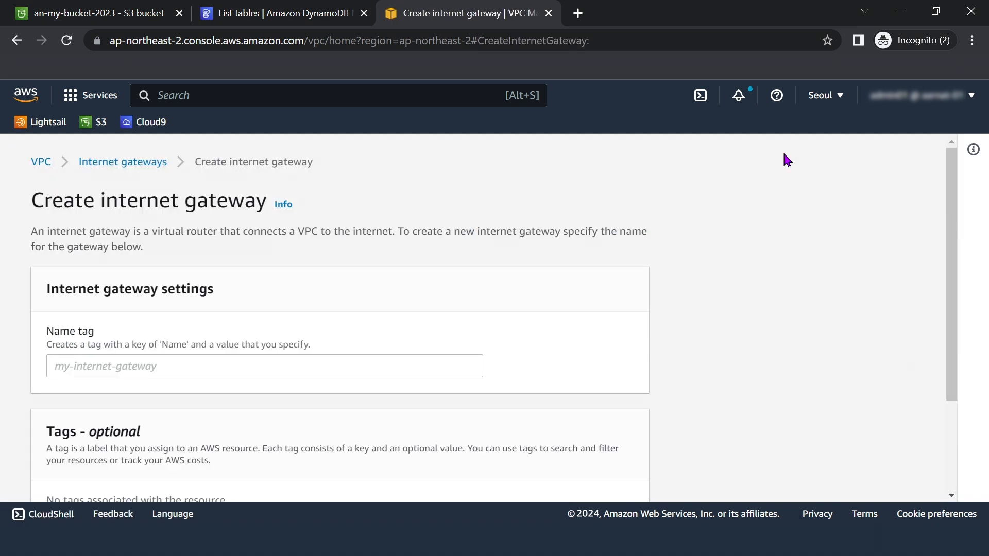
left_click(274, 364)
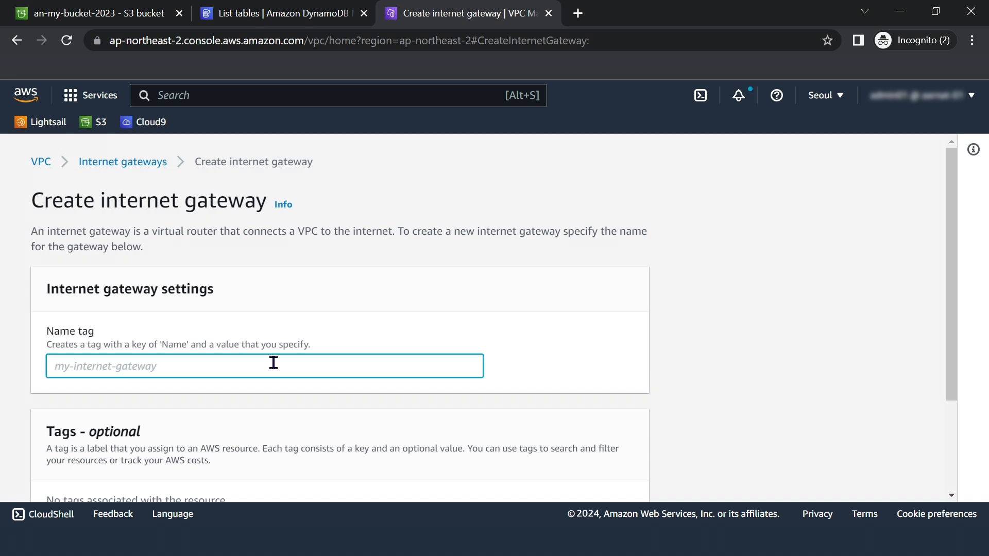
type("my-IGW")
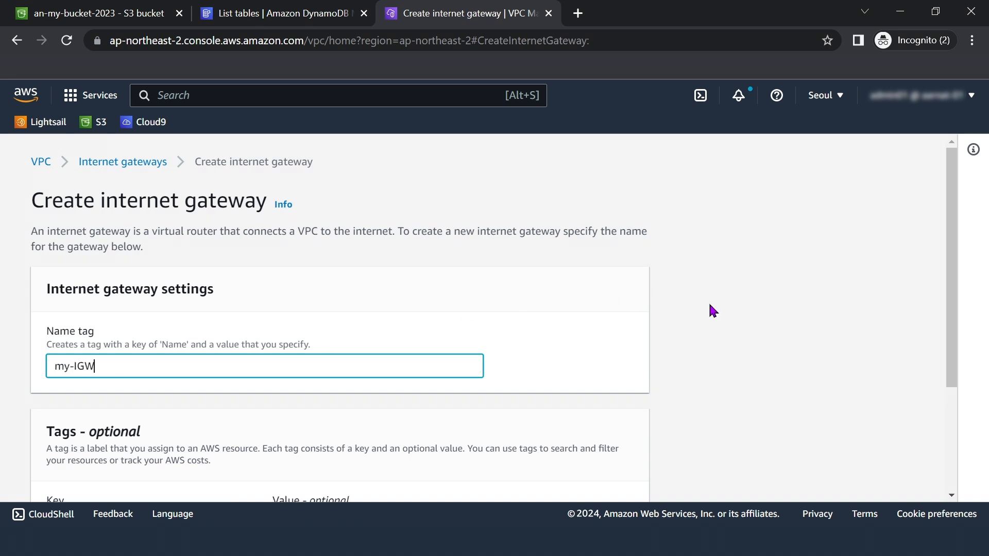
scroll(755, 362, "down", 3)
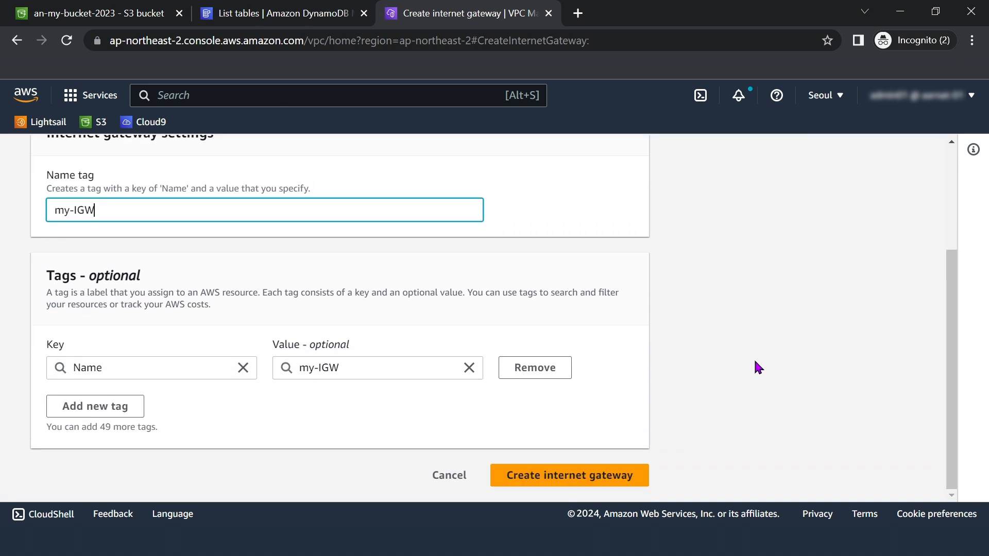
left_click(584, 475)
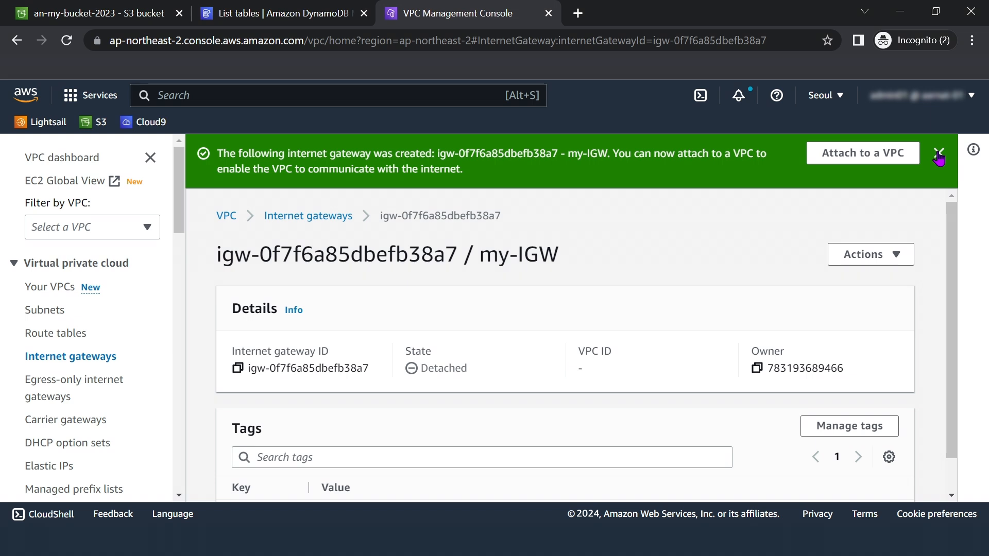
left_click(938, 154)
Attach the my-IGW internet gateway to Awesome Day VPC and dismiss the notification.
left_click(892, 204)
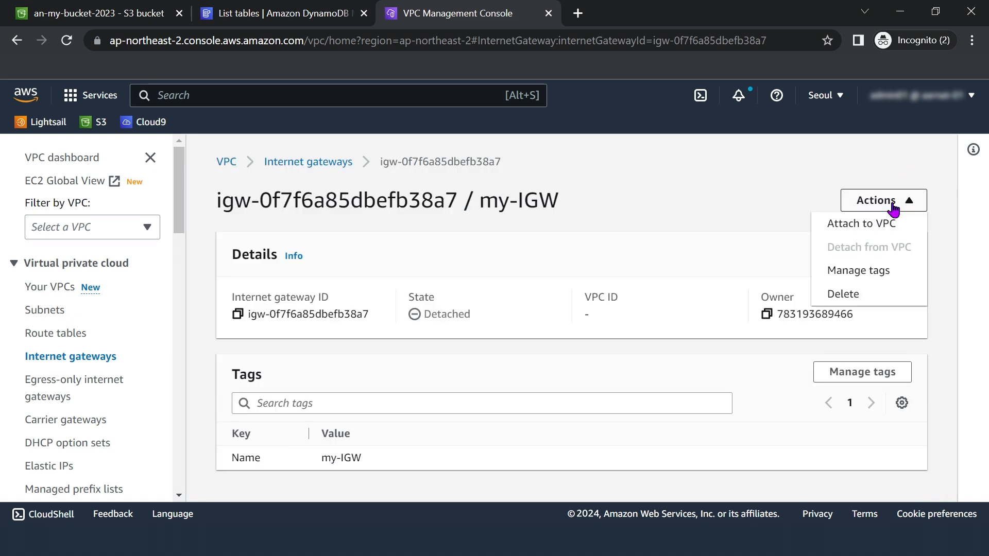
left_click(863, 227)
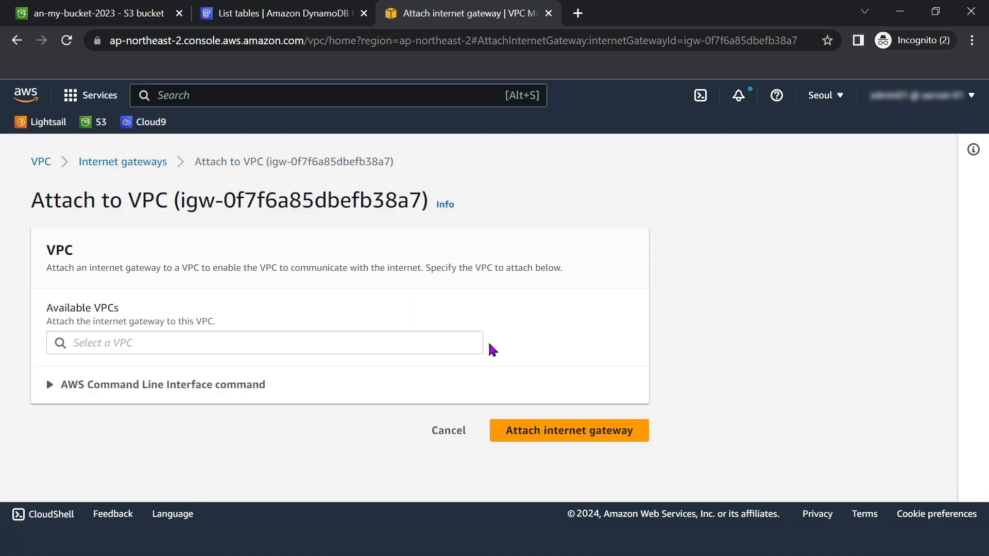
left_click(399, 337)
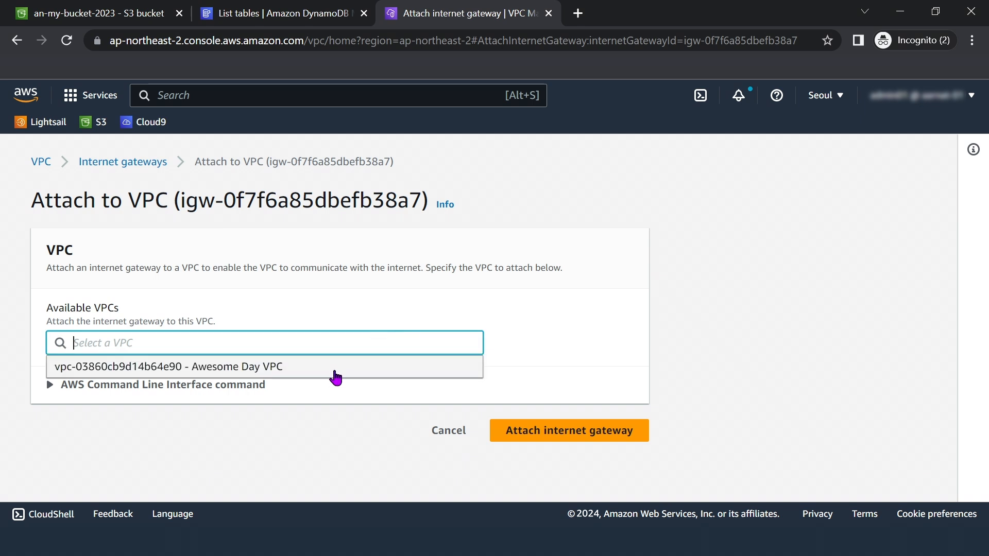
left_click(335, 371)
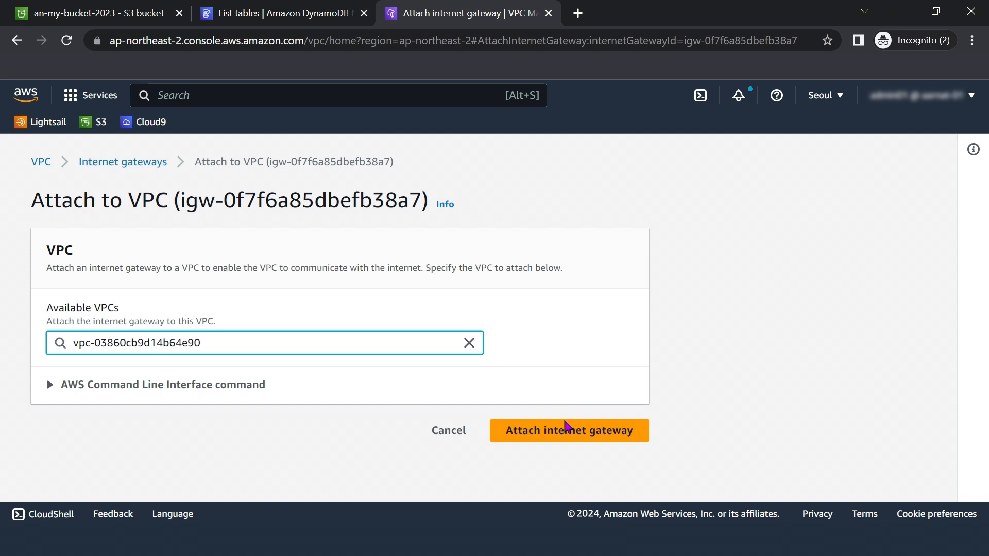
left_click(566, 435)
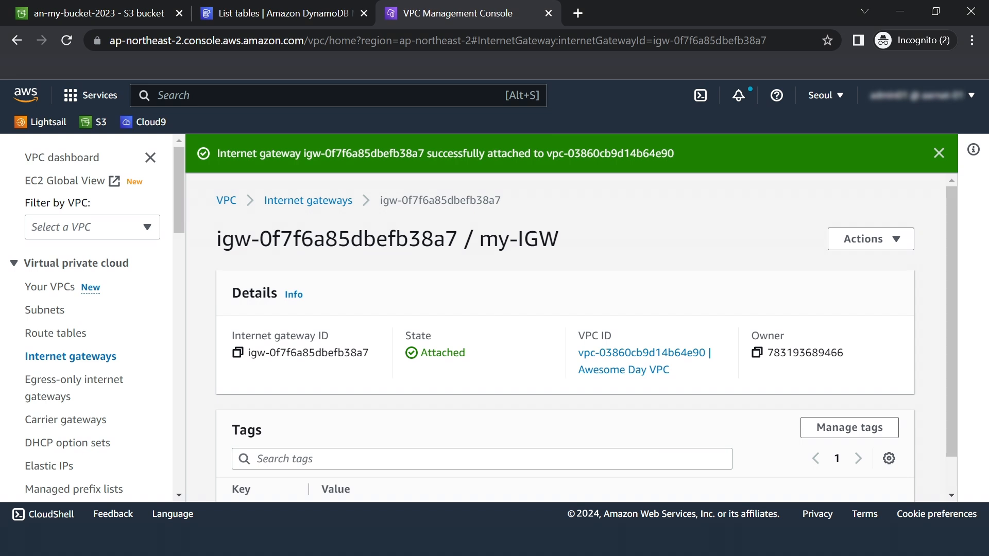
left_click(939, 154)
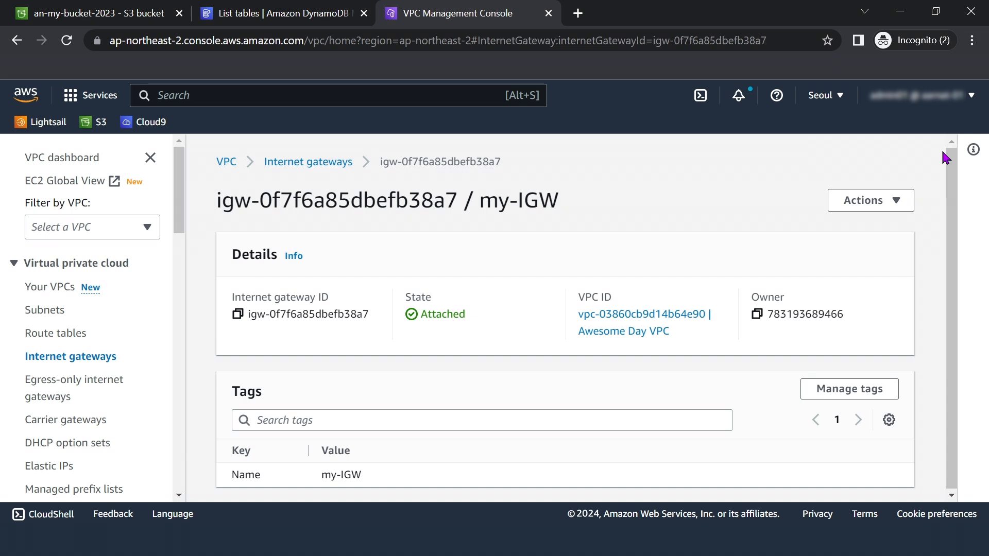
Select the route table belonging to Awesome Day VPC in the route tables list and show its routes.
left_click(60, 337)
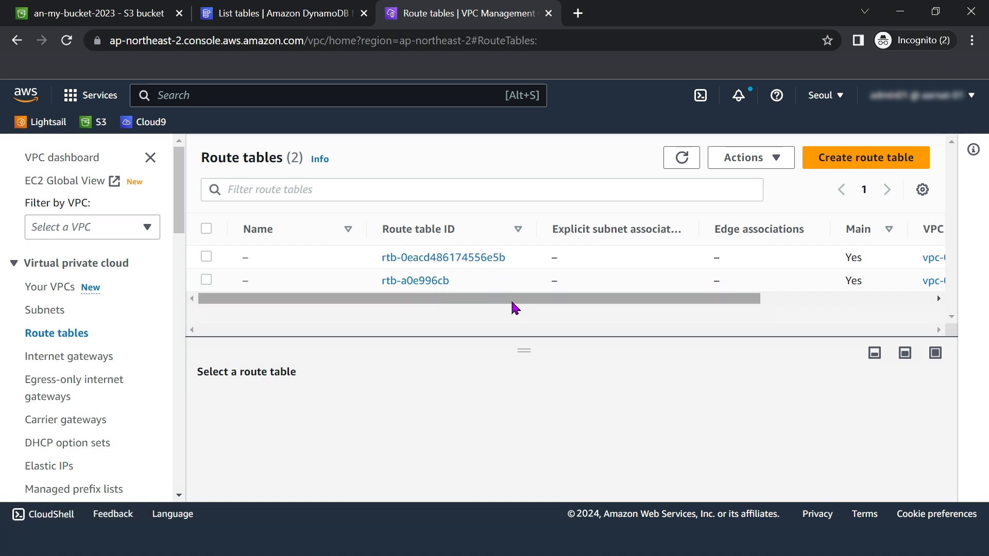
left_click_drag(513, 303, 747, 304)
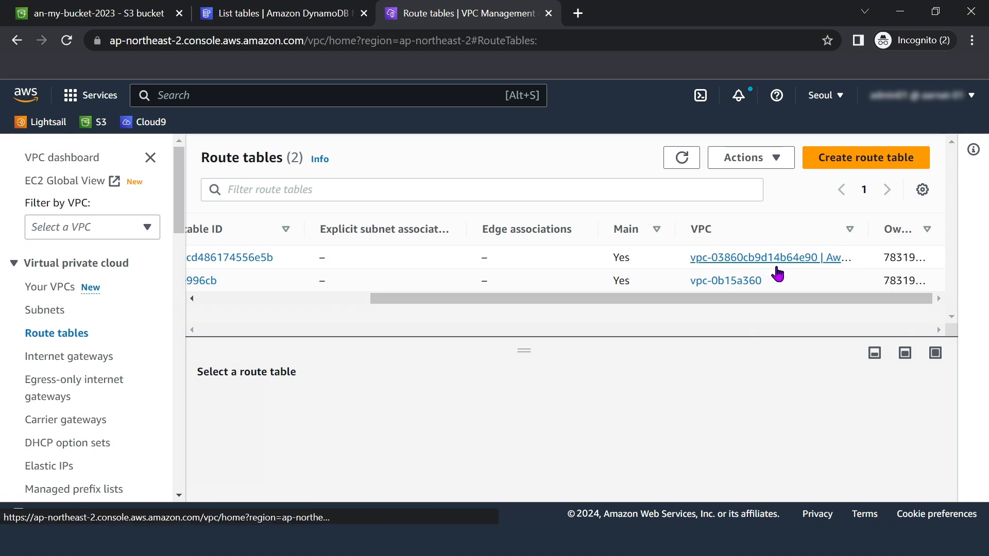
scroll(635, 306, "left", 10)
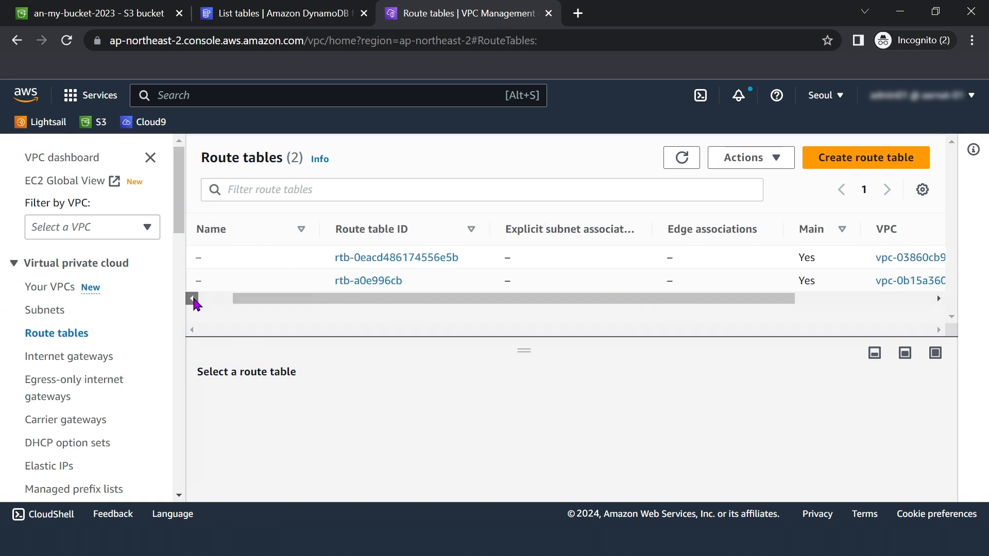
left_click(207, 258)
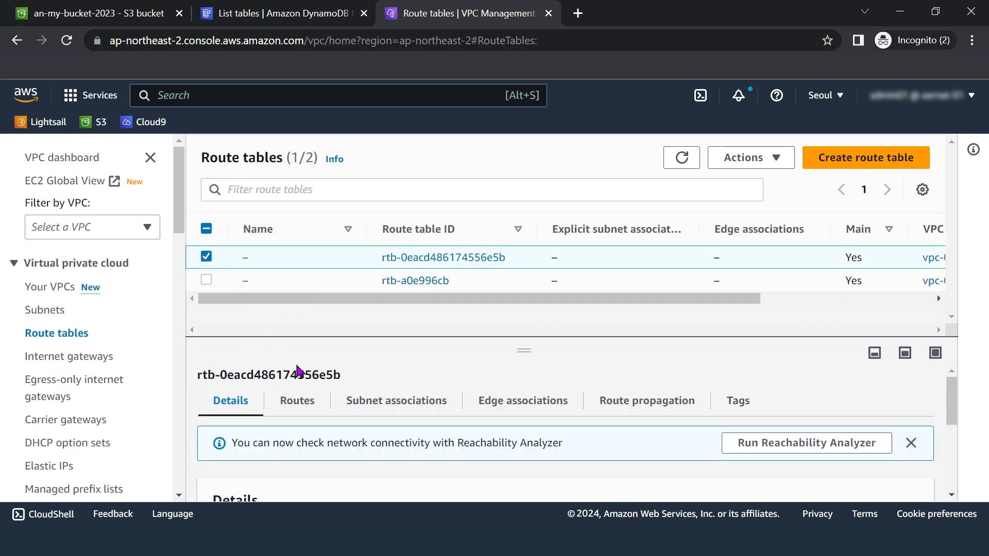
scroll(314, 392, "down", 1)
scroll(313, 391, "up", 1)
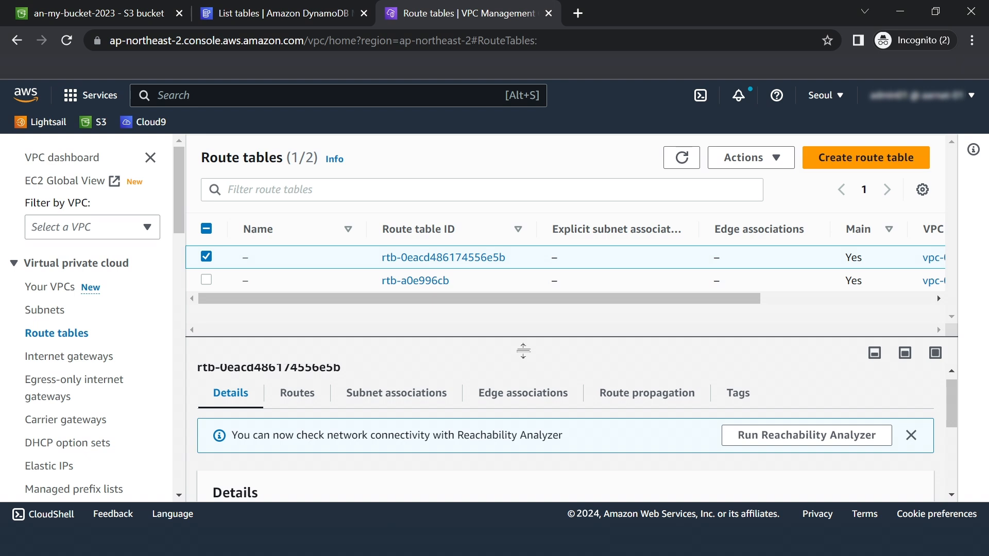
left_click_drag(523, 351, 523, 313)
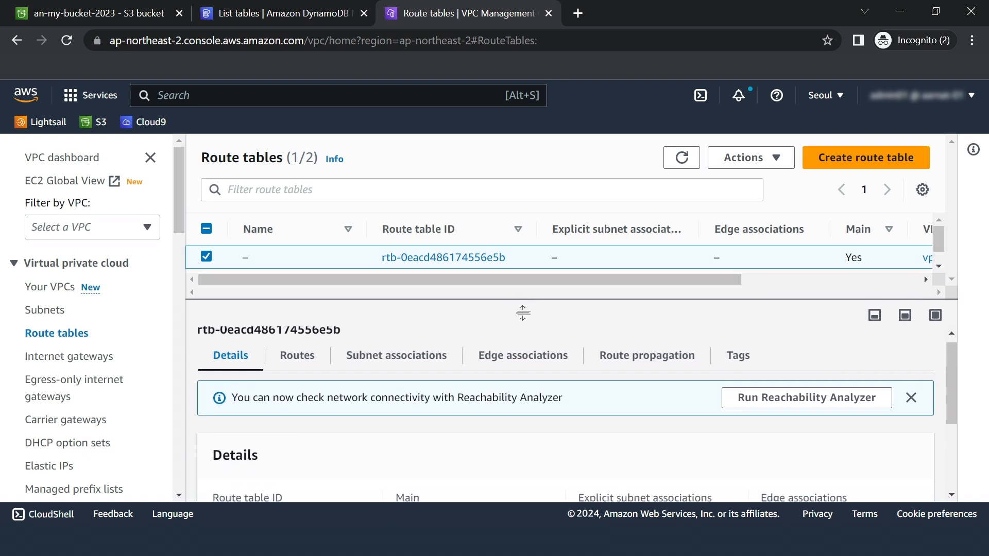
left_click(291, 363)
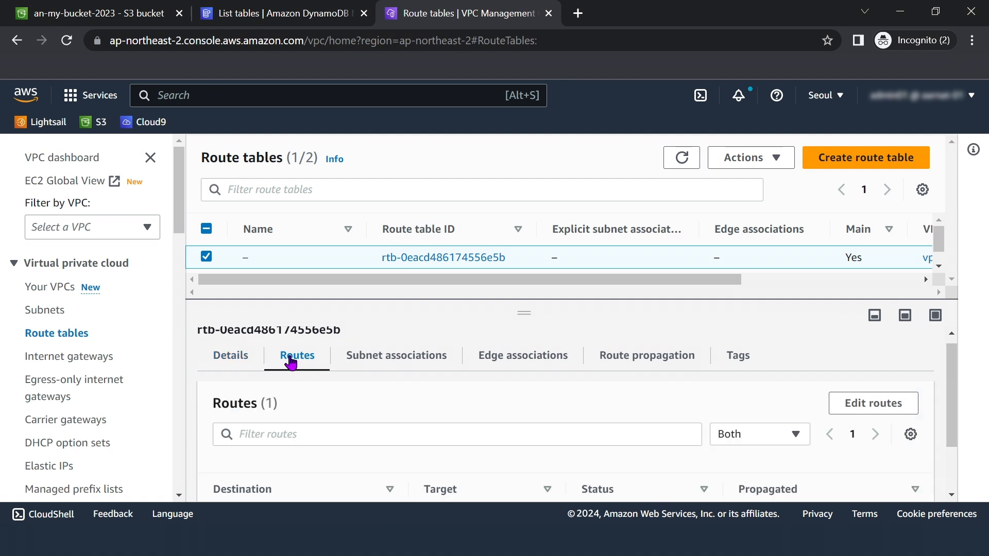
scroll(471, 435, "down", 1)
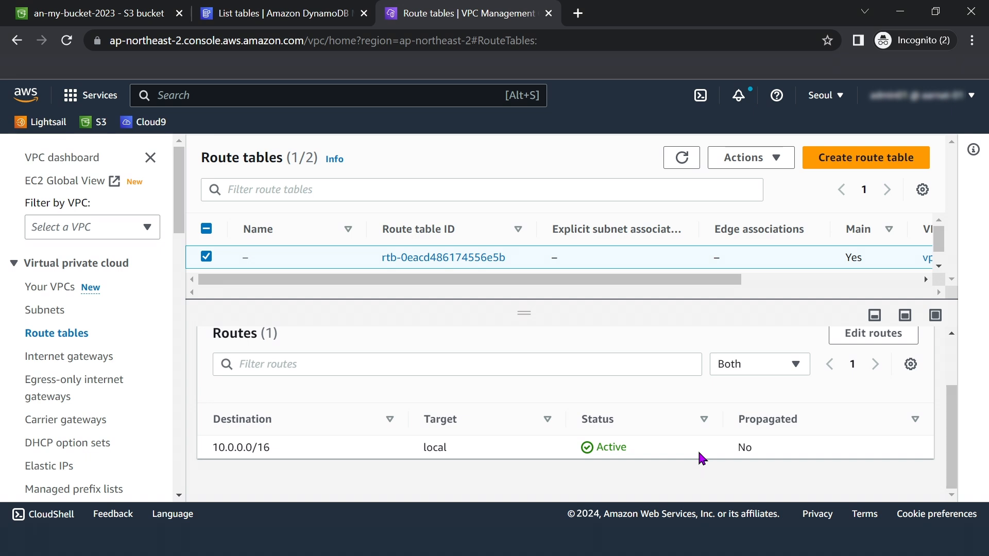
Add a route to the Awesome Day VPC route table with destination 0.0.0.0/0 targeting the my-IGW internet gateway, and save the changes.
left_click(853, 334)
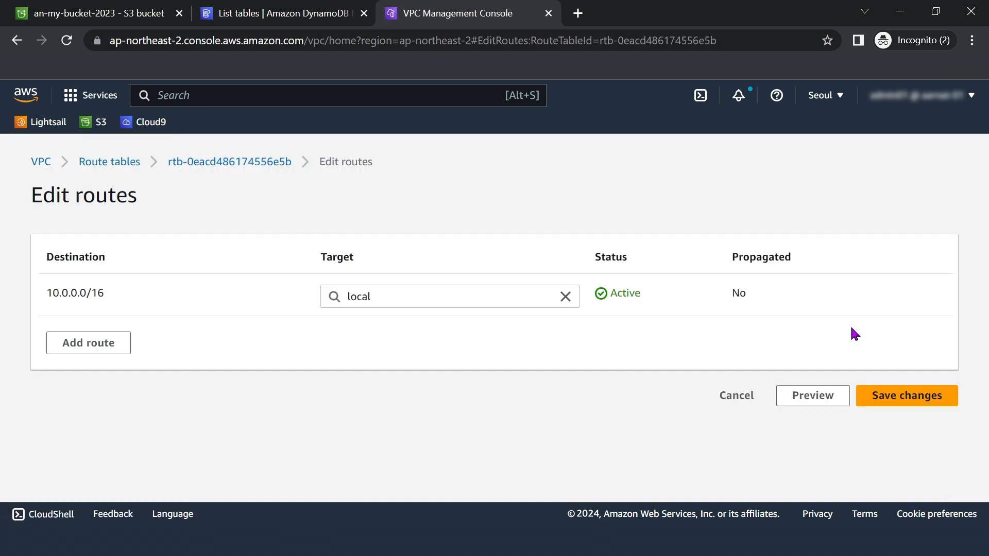
left_click(96, 345)
left_click(95, 341)
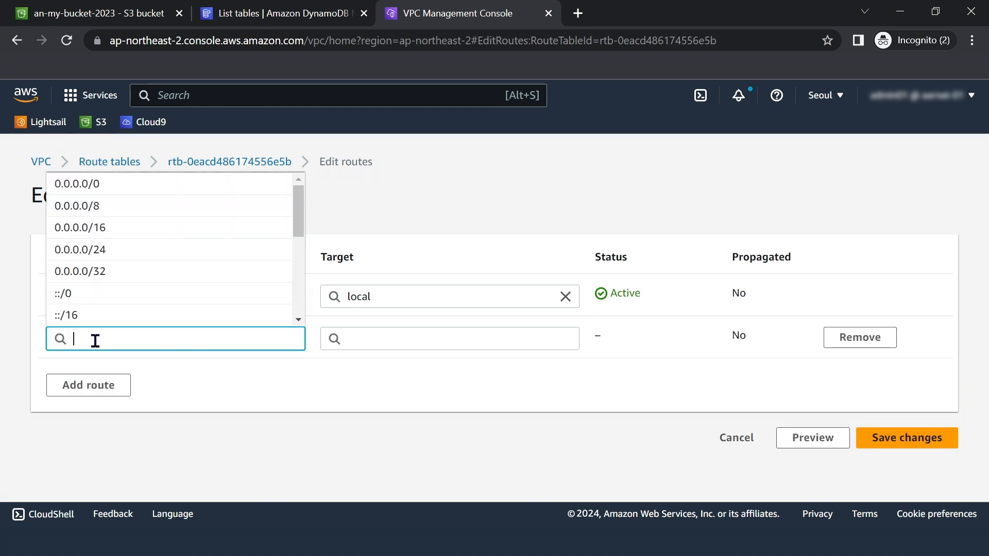
left_click(81, 184)
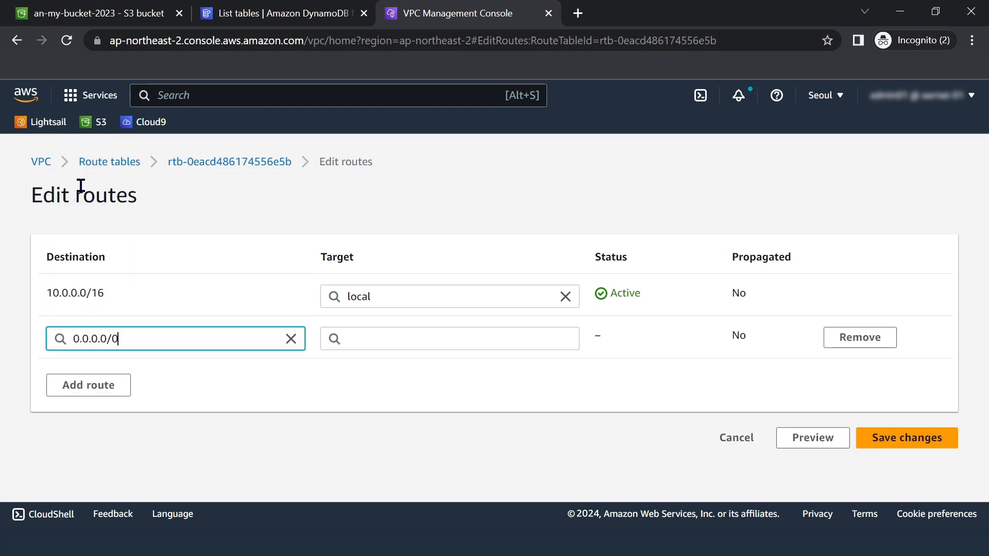
left_click(359, 334)
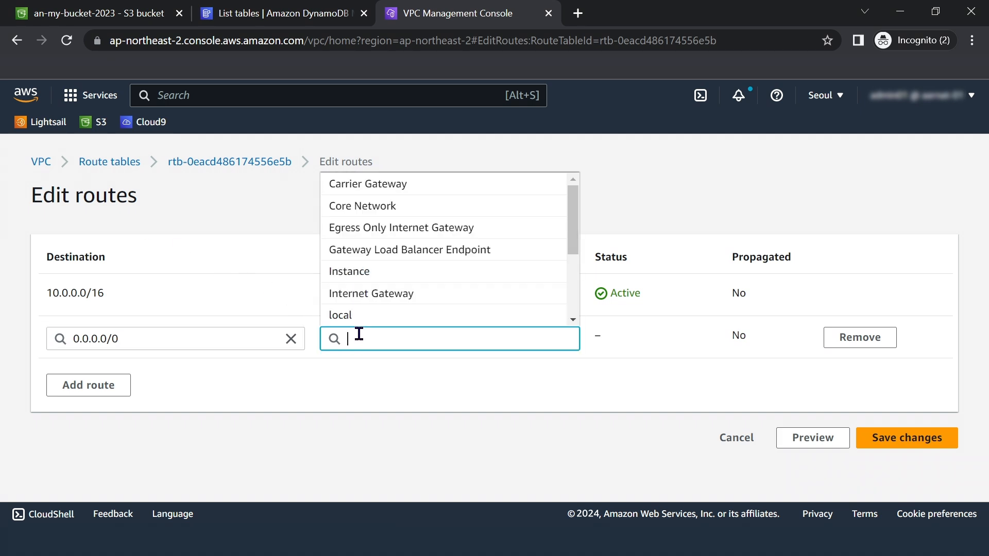
left_click(363, 294)
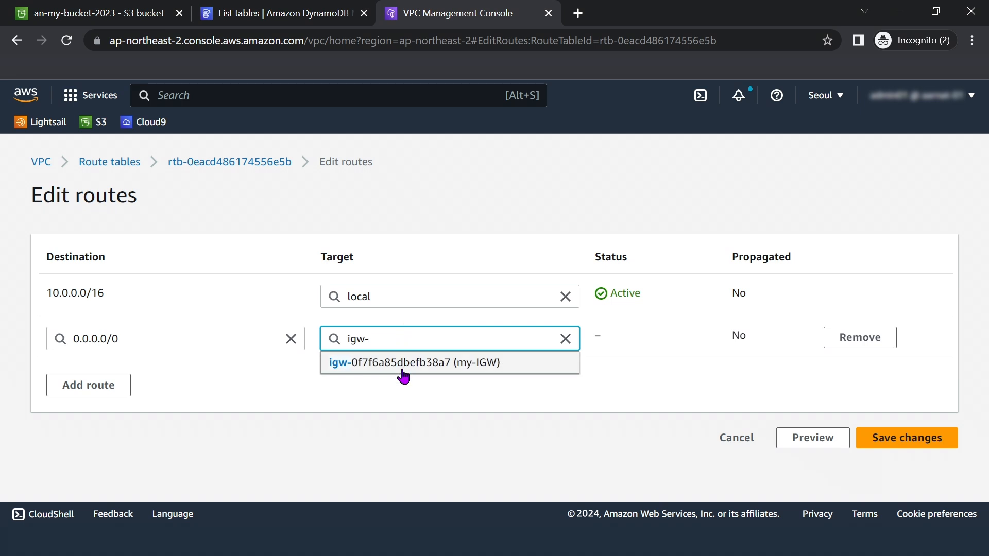
left_click(403, 369)
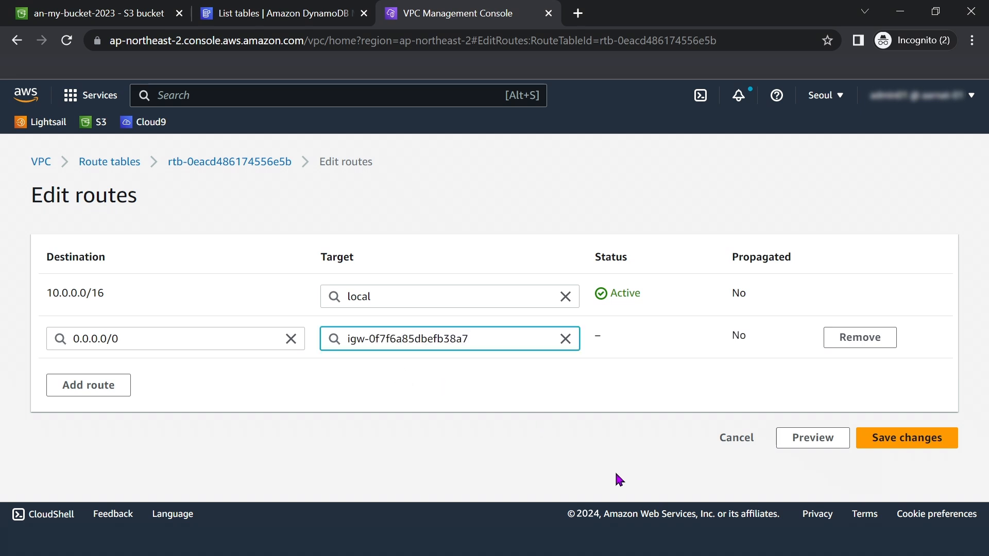
left_click(893, 444)
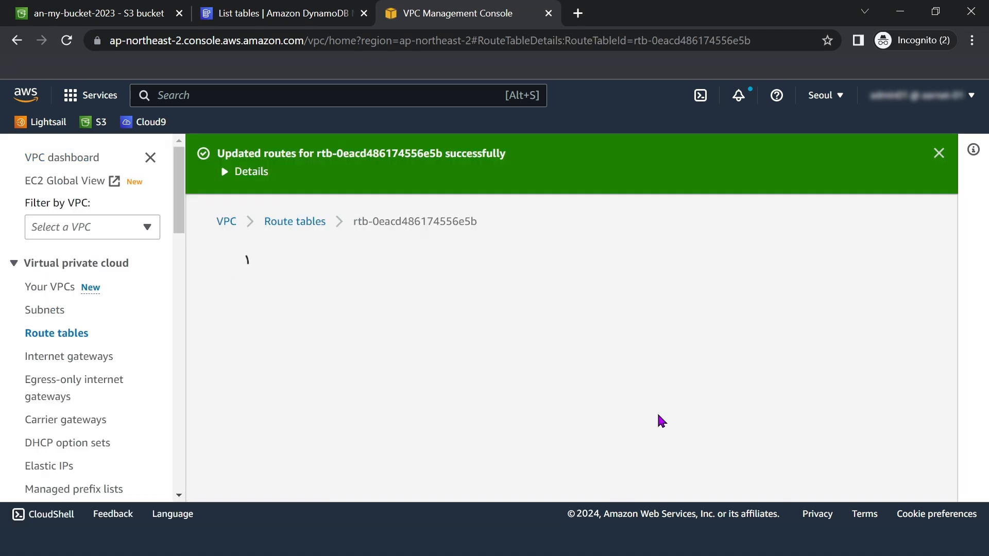
Explicitly associate the Public 1 subnet with this route table and save the association.
scroll(638, 428, "down", 4)
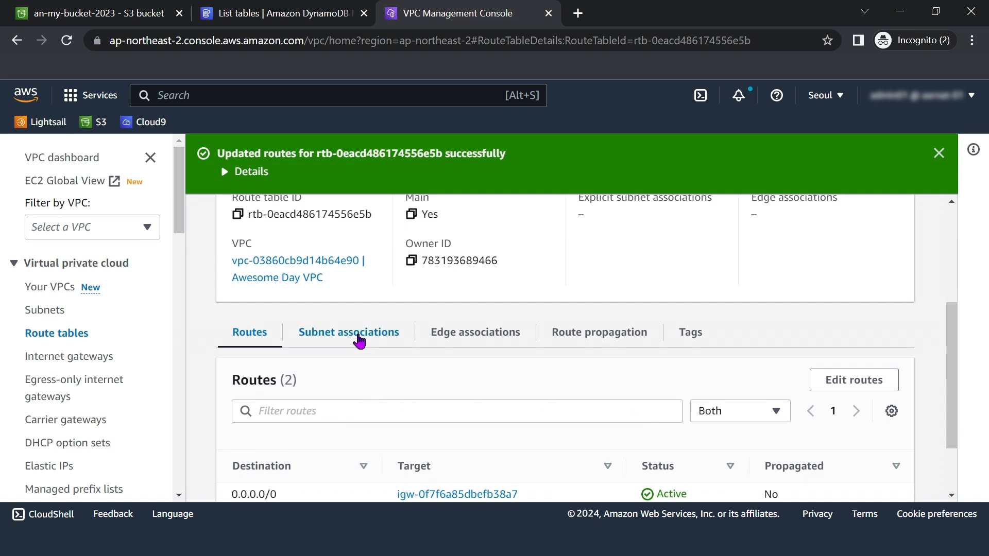
left_click(359, 340)
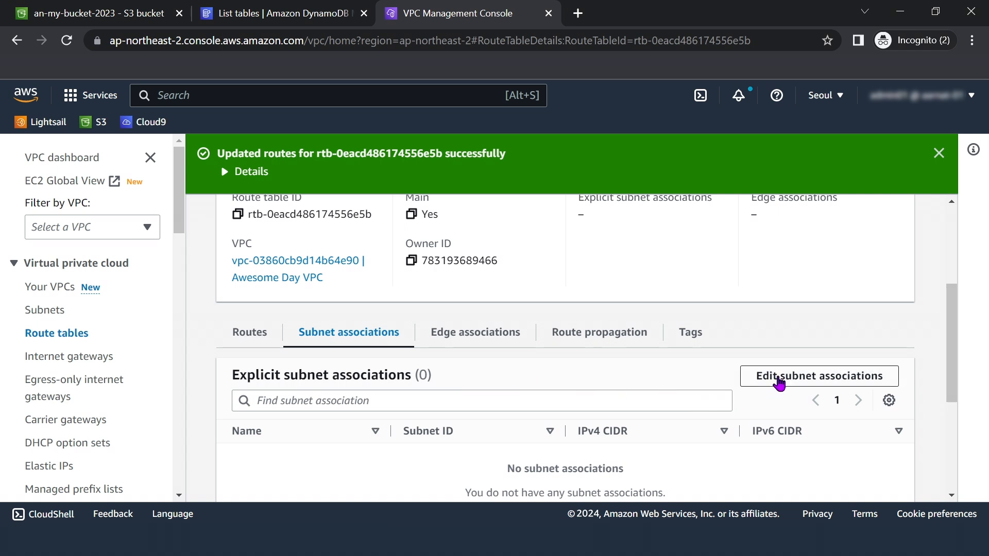
left_click(779, 381)
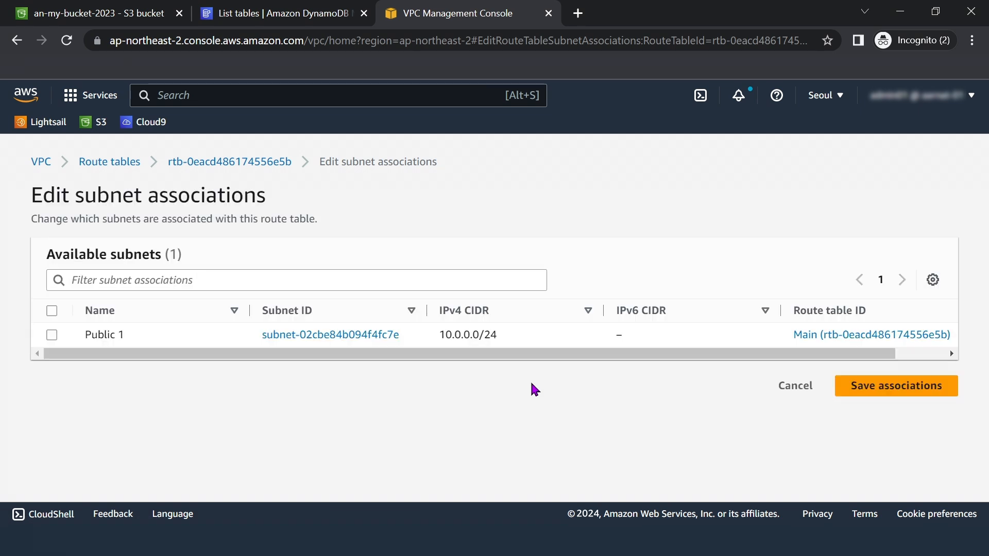
left_click(52, 336)
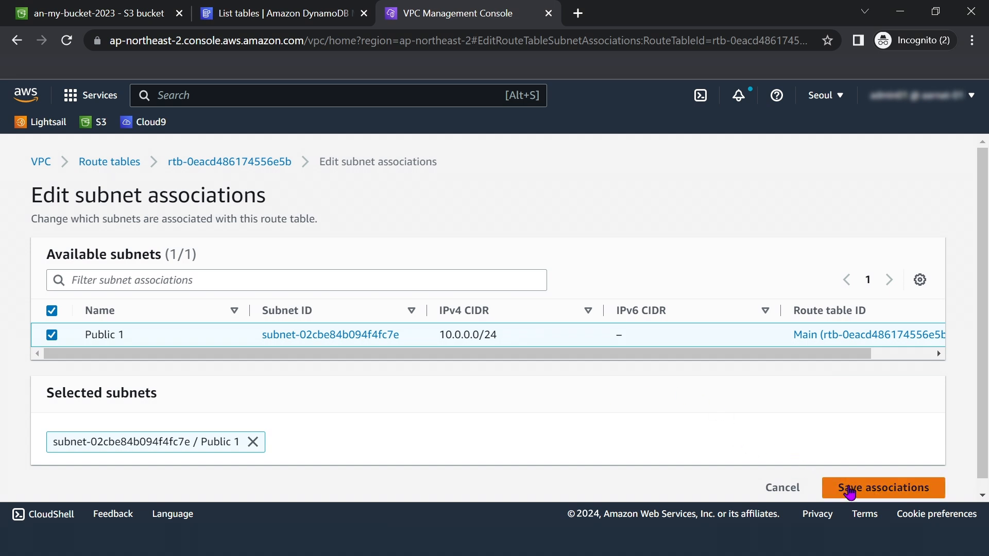
left_click(832, 489)
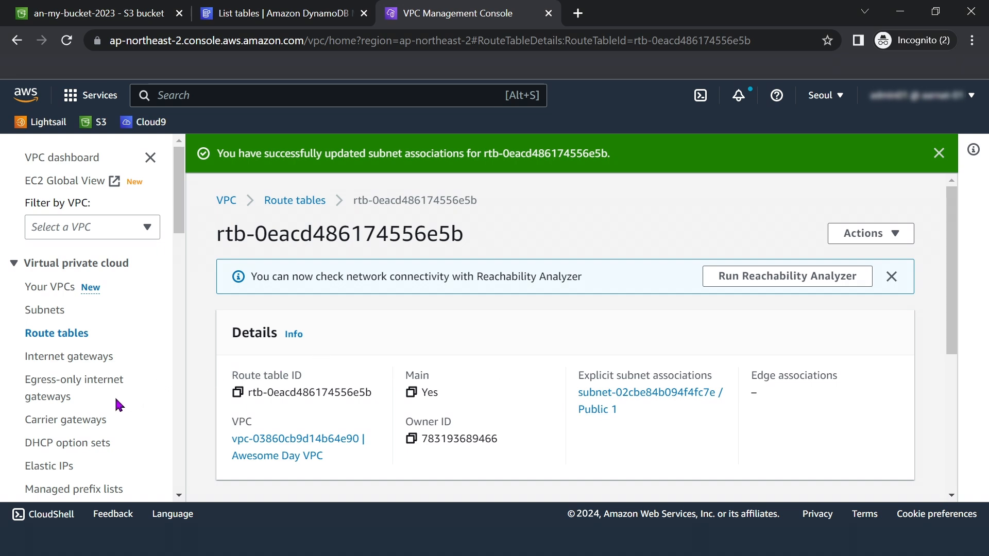
Start a new VPC security group named Web Server SG with the description "Allow HTTP access".
scroll(115, 405, "down", 3)
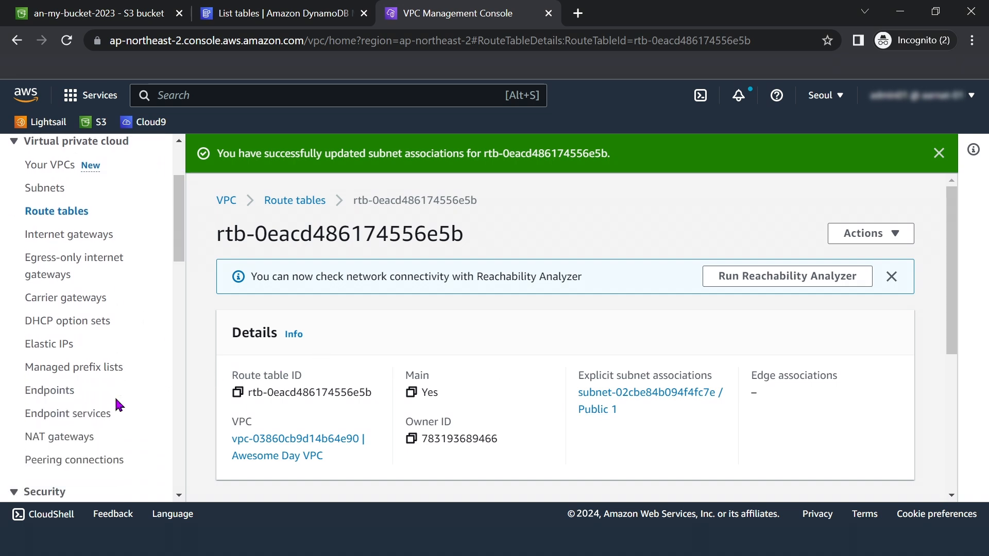
scroll(117, 404, "down", 4)
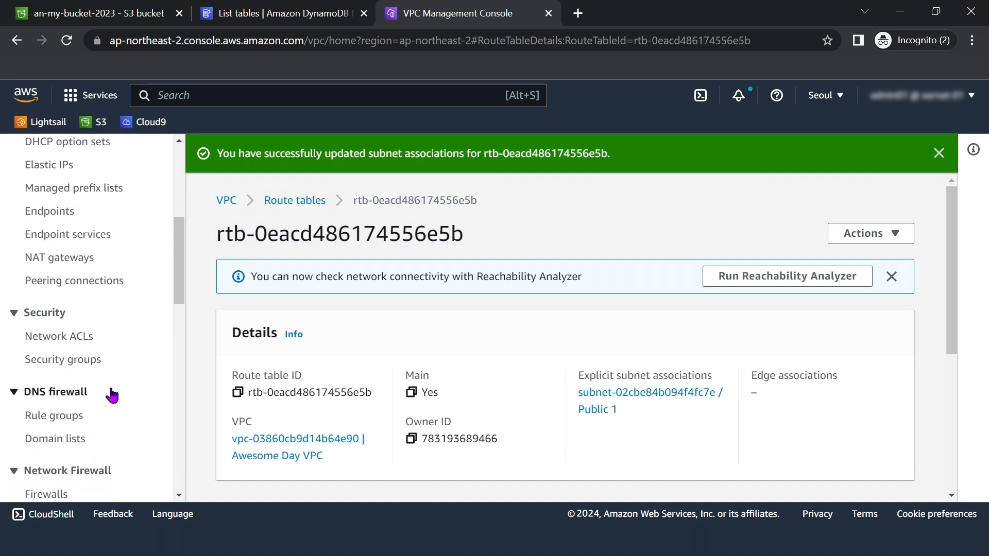
left_click(94, 362)
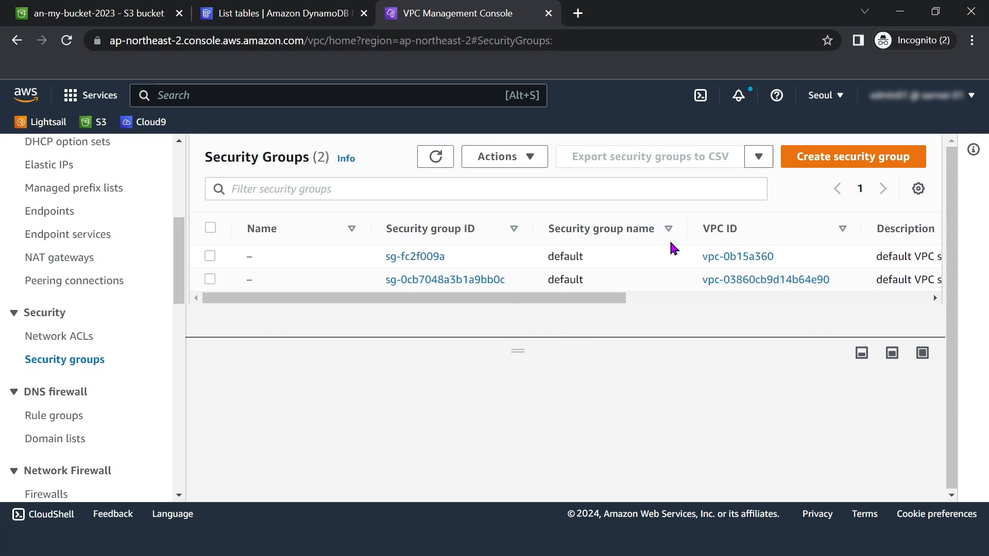
left_click(808, 161)
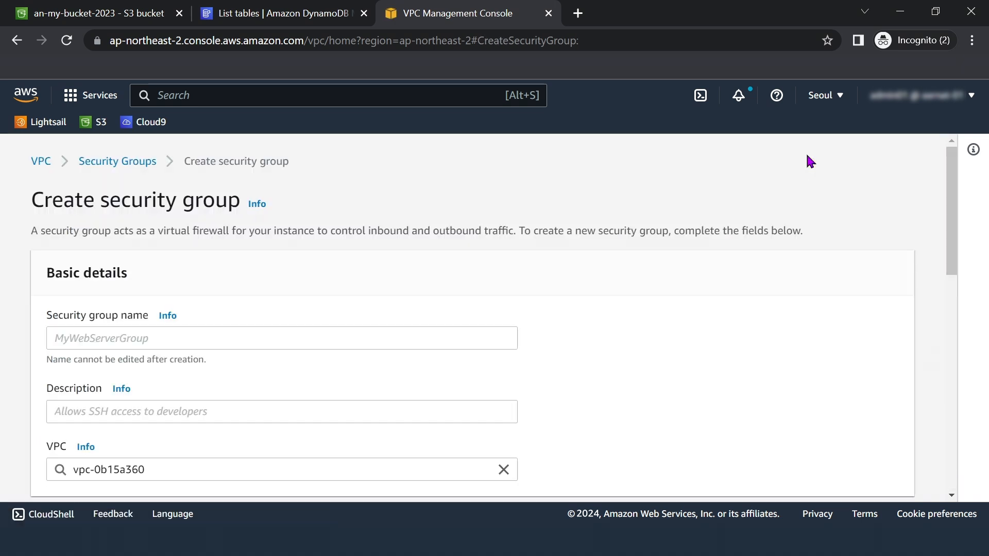
left_click(432, 337)
type("Web Server Sec")
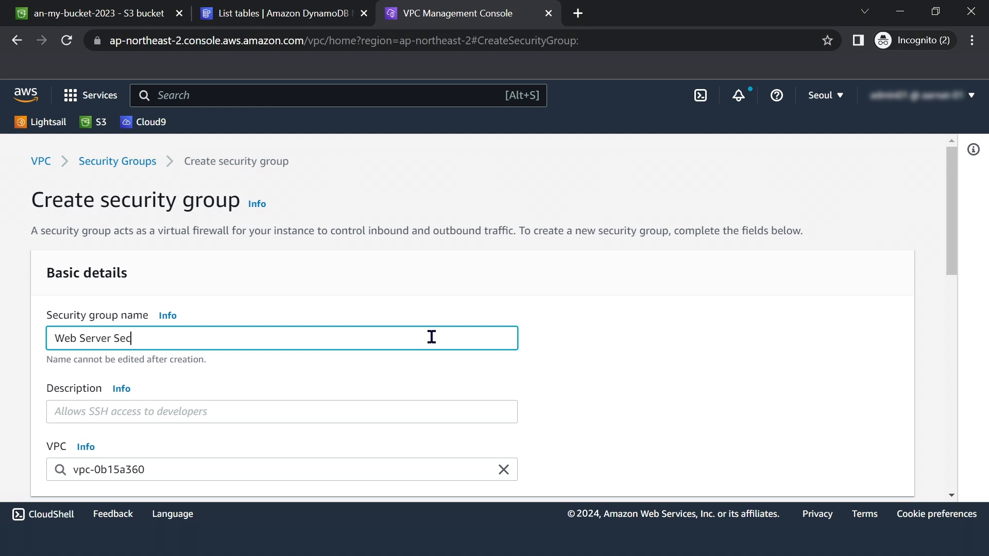
key("BackSpace")
key("BackSpace")
type("G")
left_click(390, 412)
type("Al")
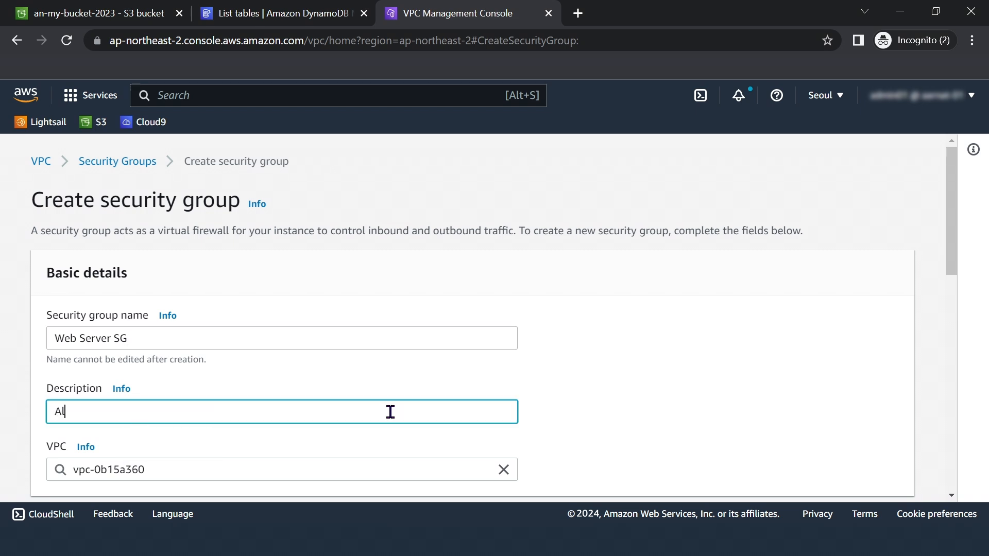
type("low HTTP acce")
Set the new security group's VPC to Awesome Day VPC (vpc-03860cb9d14b64e90) instead of the default one.
scroll(606, 395, "down", 3)
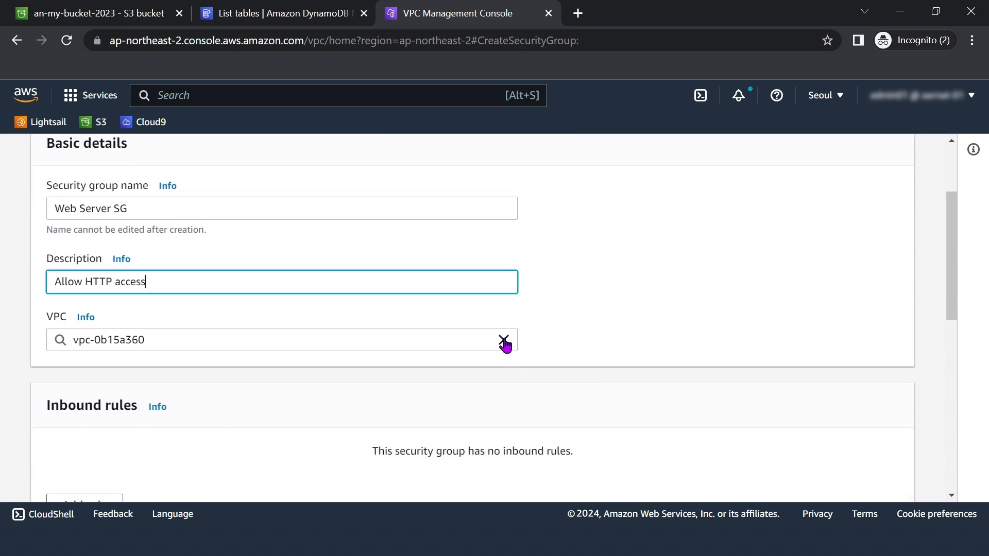
left_click(504, 339)
left_click(324, 404)
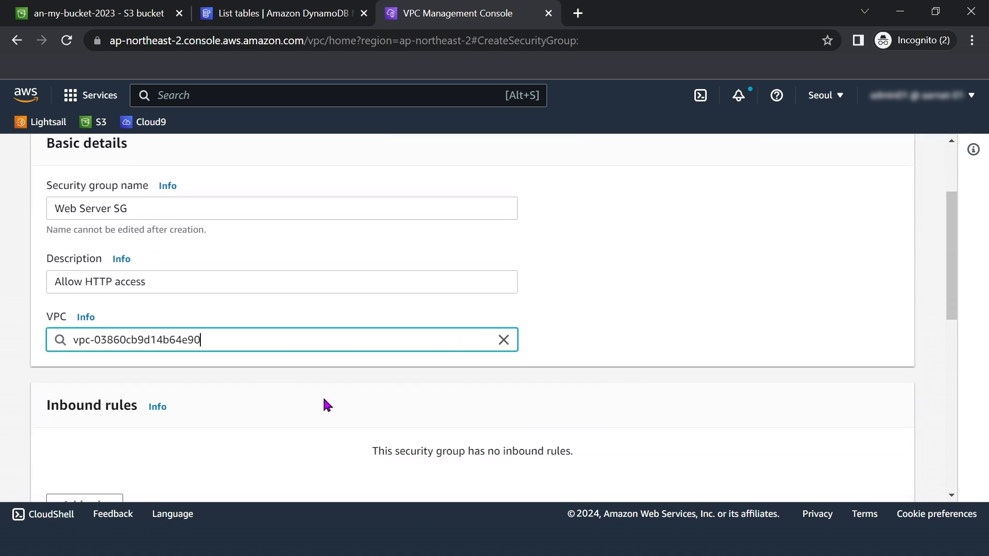
Add an inbound rule of type HTTP with source Anywhere-IPv4, and create the security group.
scroll(639, 389, "down", 4)
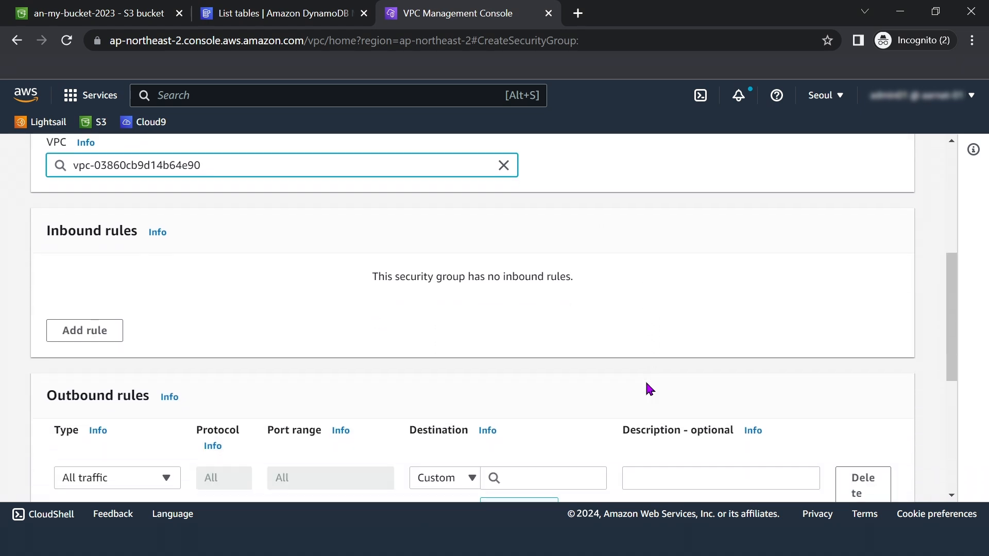
left_click(115, 291)
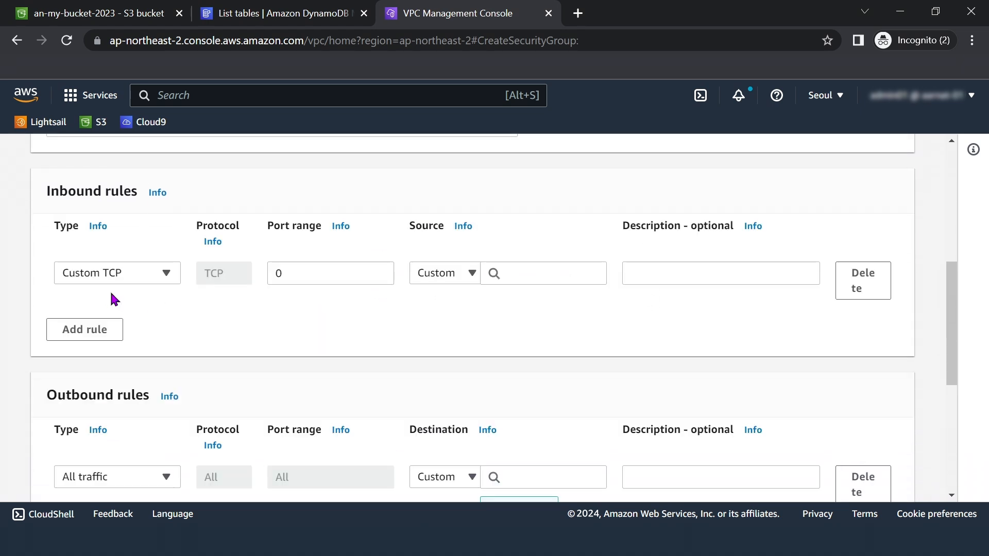
left_click(150, 275)
scroll(88, 416, "down", 3)
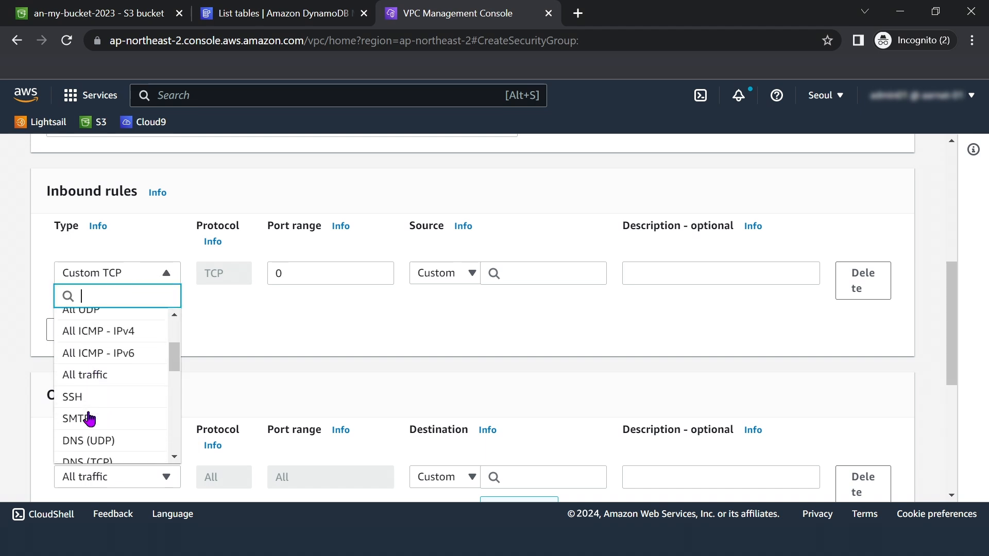
scroll(89, 417, "down", 2)
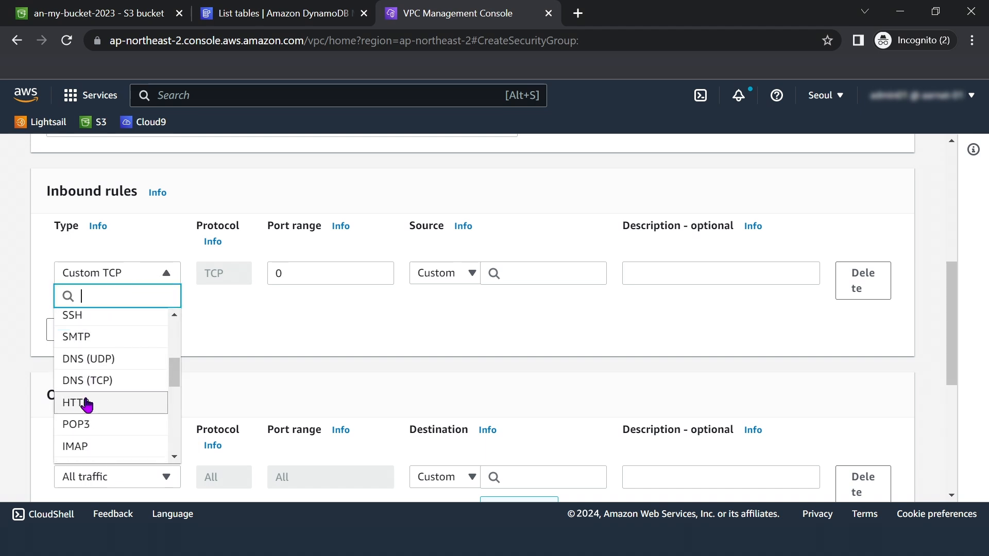
left_click(85, 405)
left_click(440, 275)
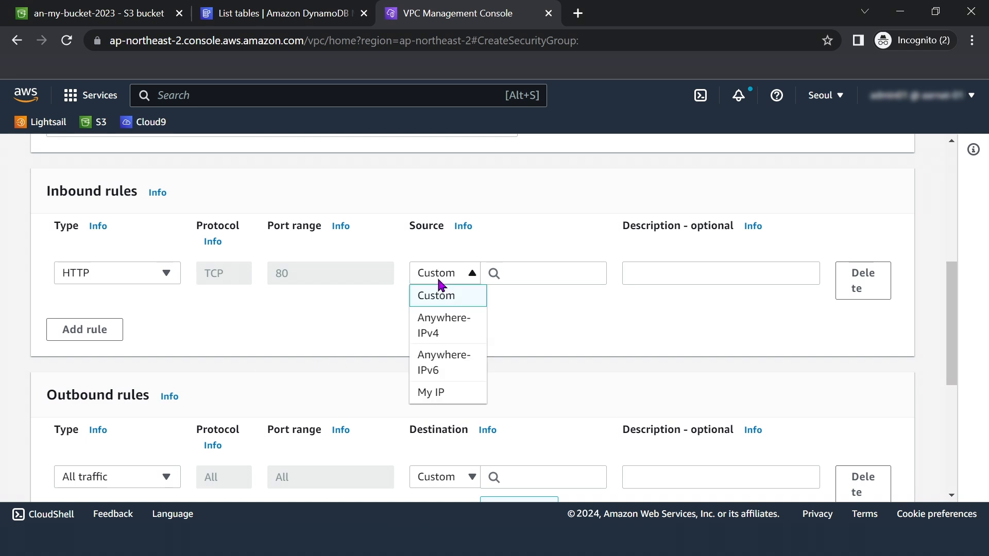
left_click(441, 326)
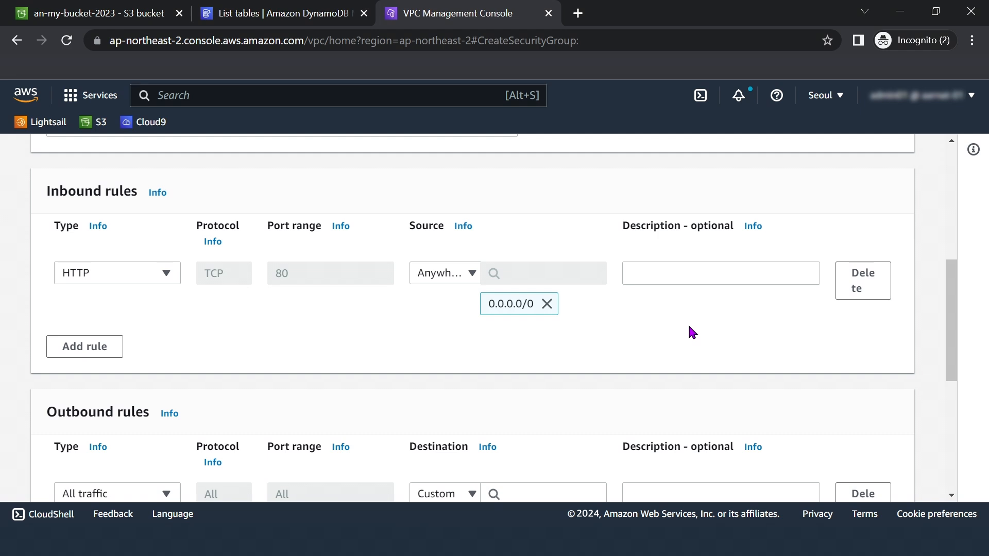
scroll(449, 367, "down", 2)
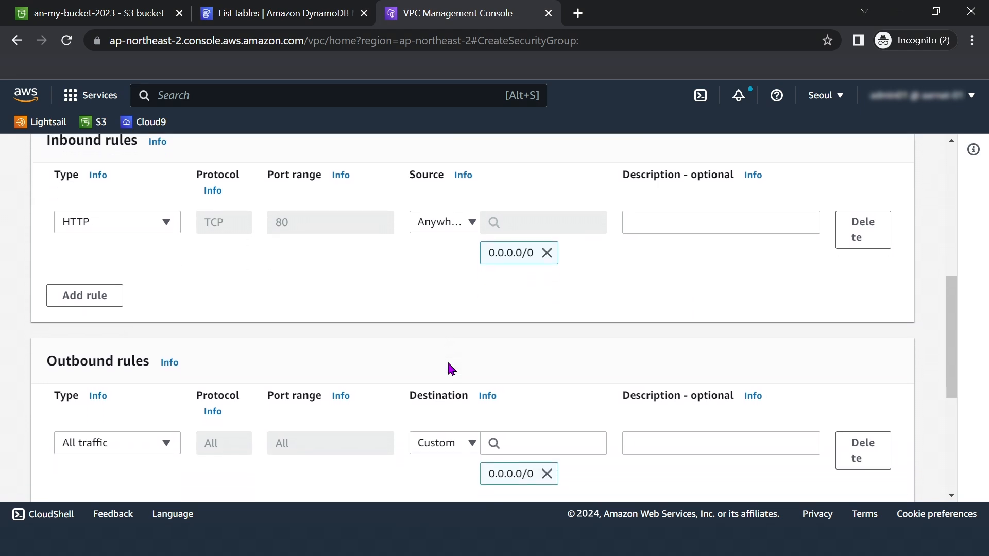
scroll(448, 366, "down", 4)
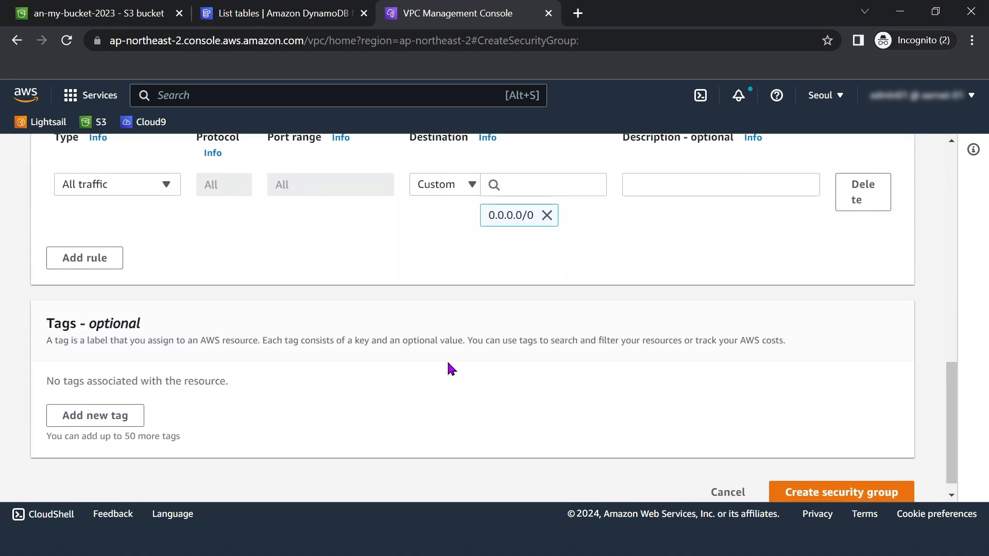
left_click(826, 481)
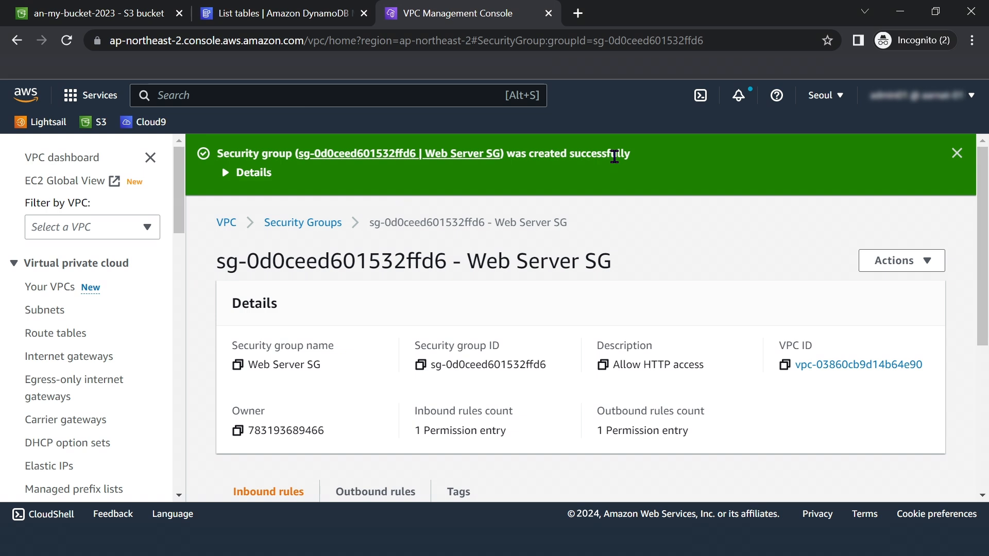
Find the EC2 service, open it in a new browser tab, and show its list of running instances.
left_click(323, 96)
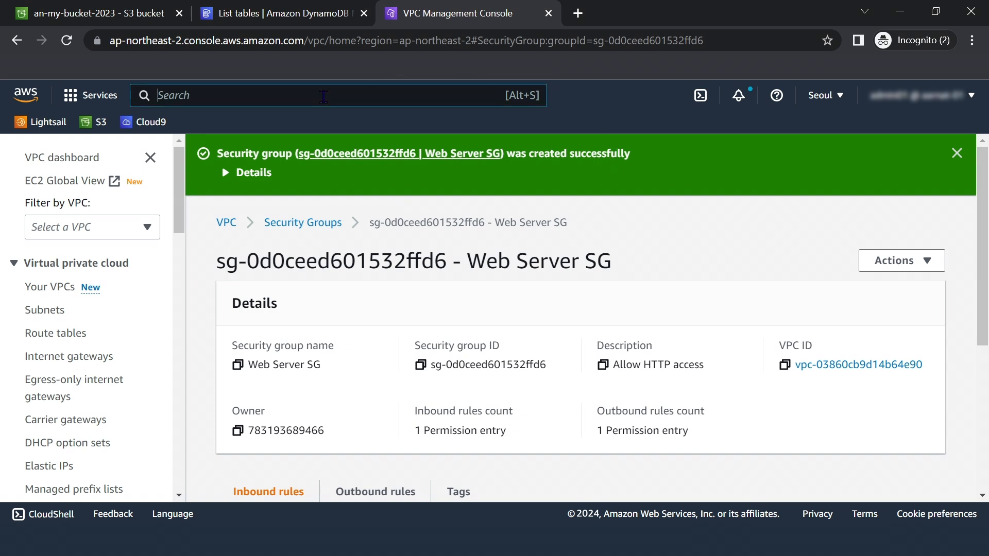
type("EC2")
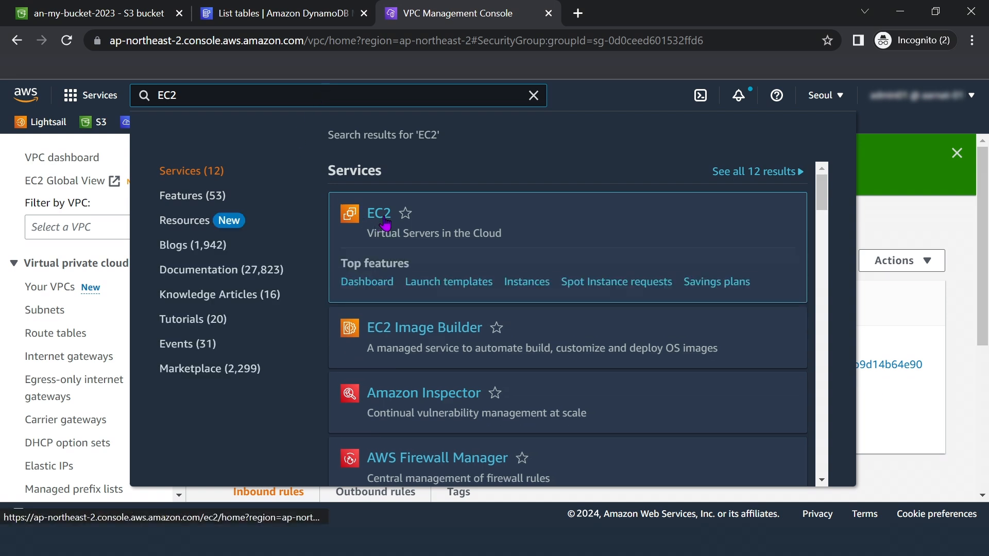
right_click(384, 224)
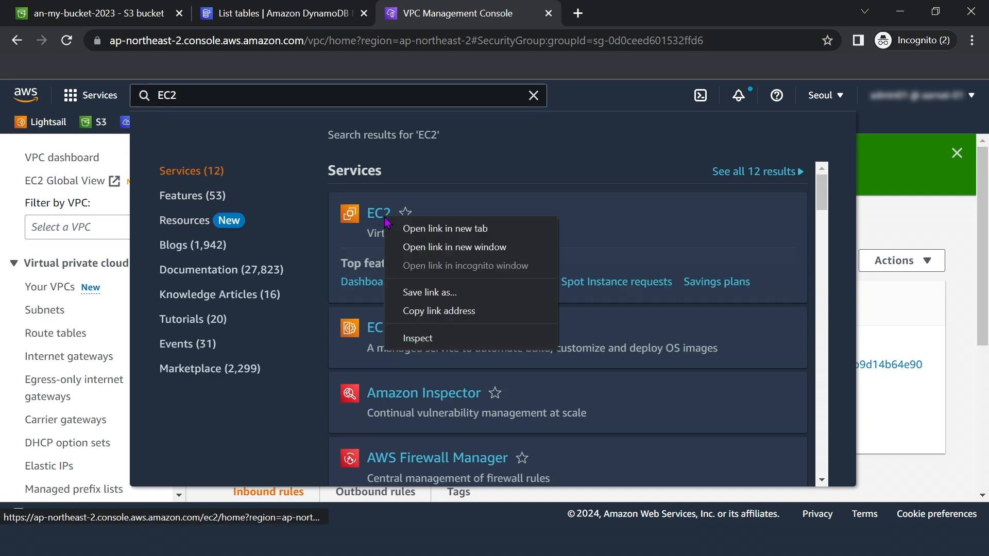
left_click(415, 231)
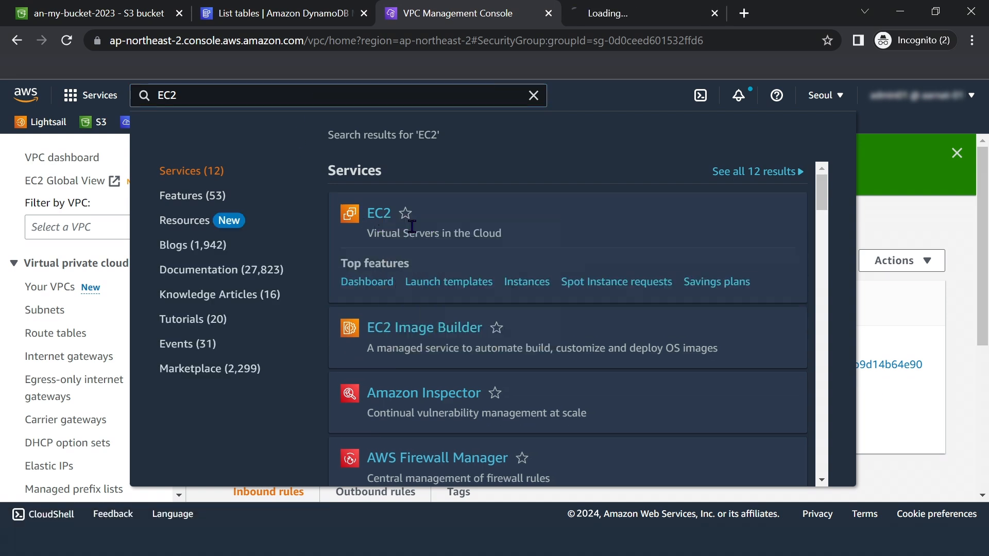
left_click(592, 16)
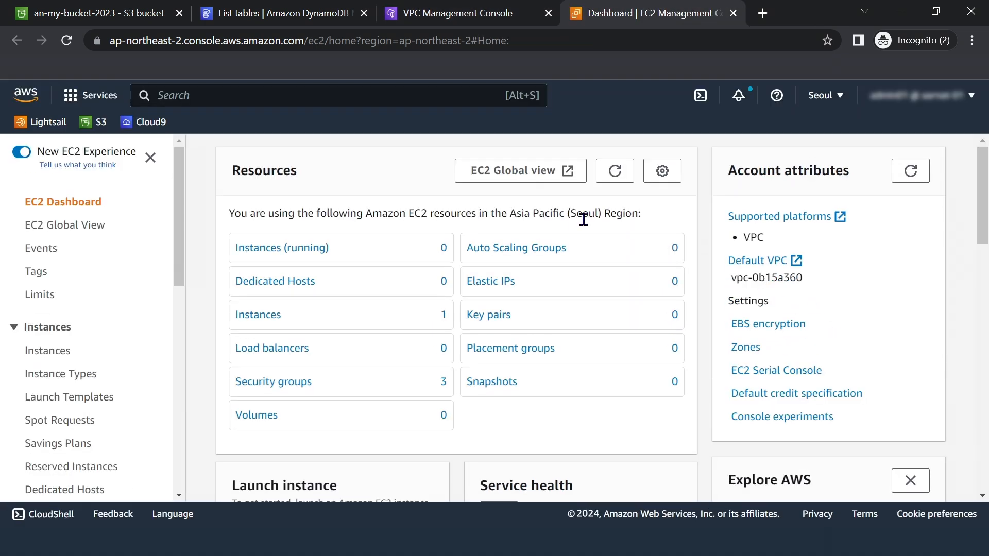
left_click(271, 255)
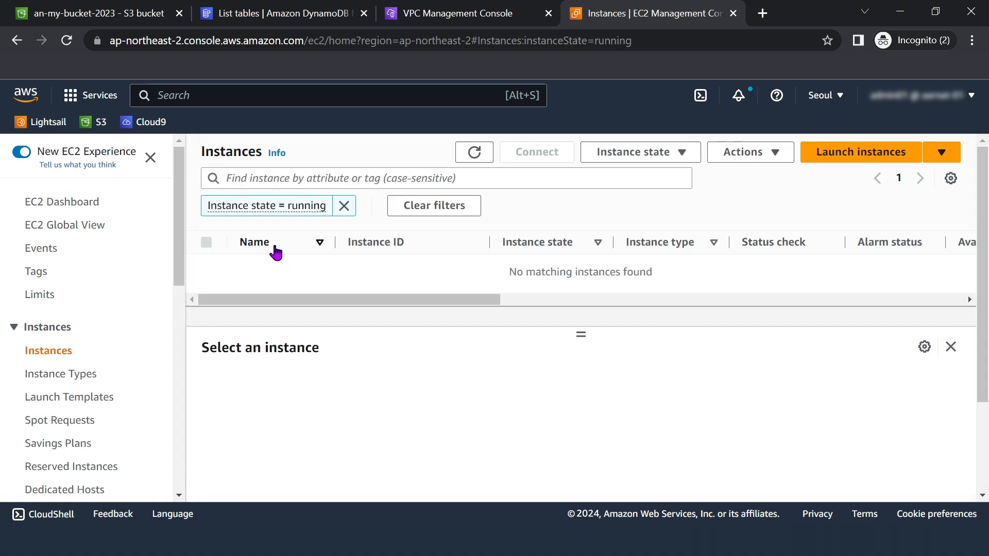
Clear the running-state filter from the instance list and start launching a new EC2 instance named My Photo Website.
left_click(344, 205)
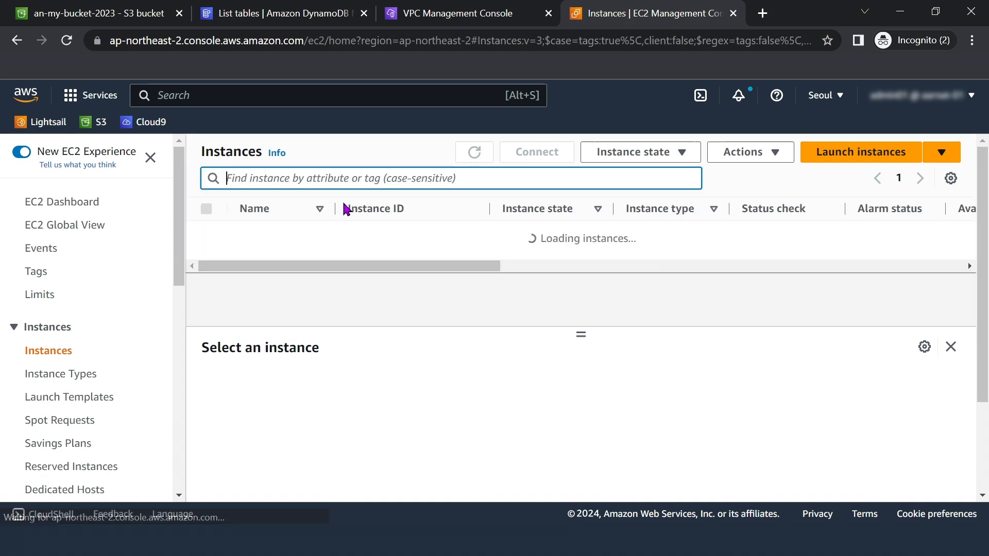
left_click(836, 155)
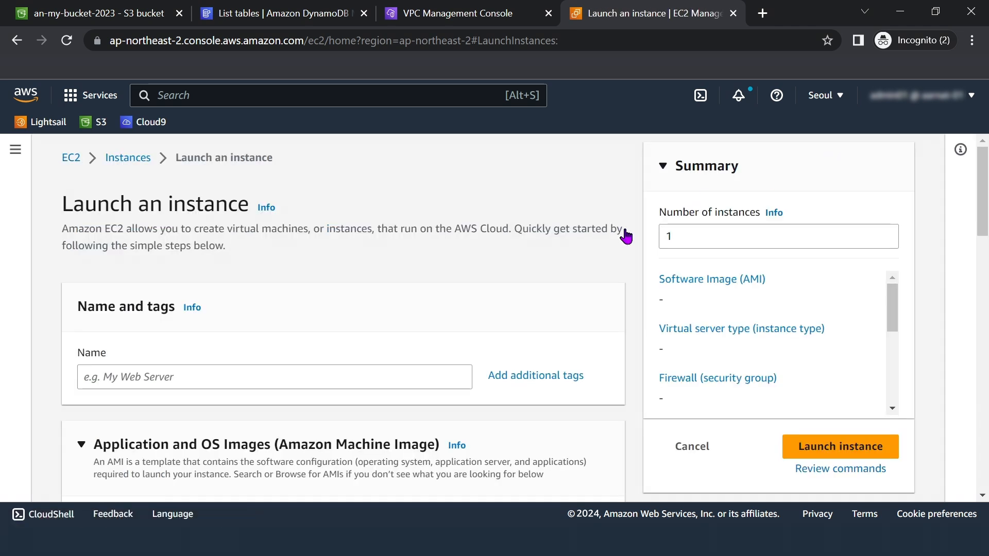
left_click(366, 377)
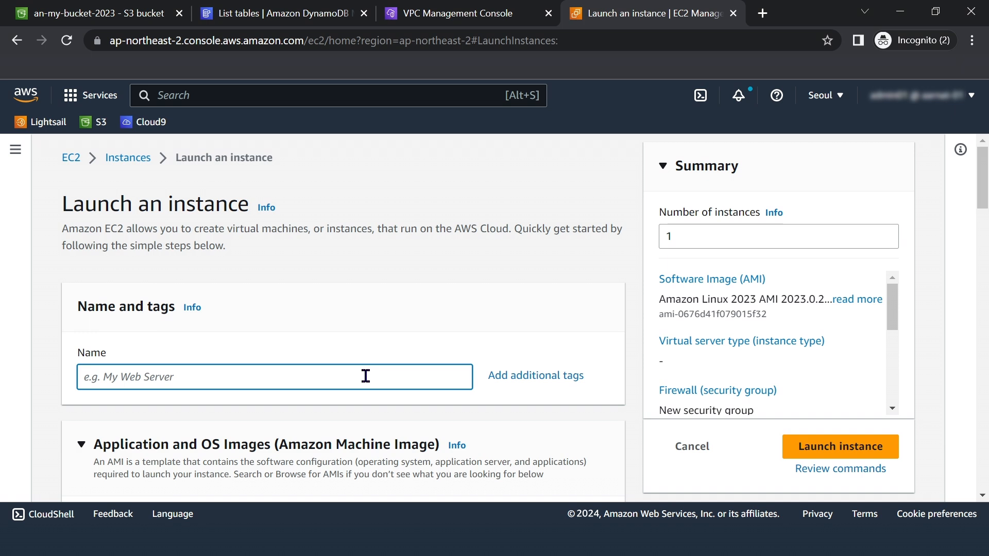
type("My P")
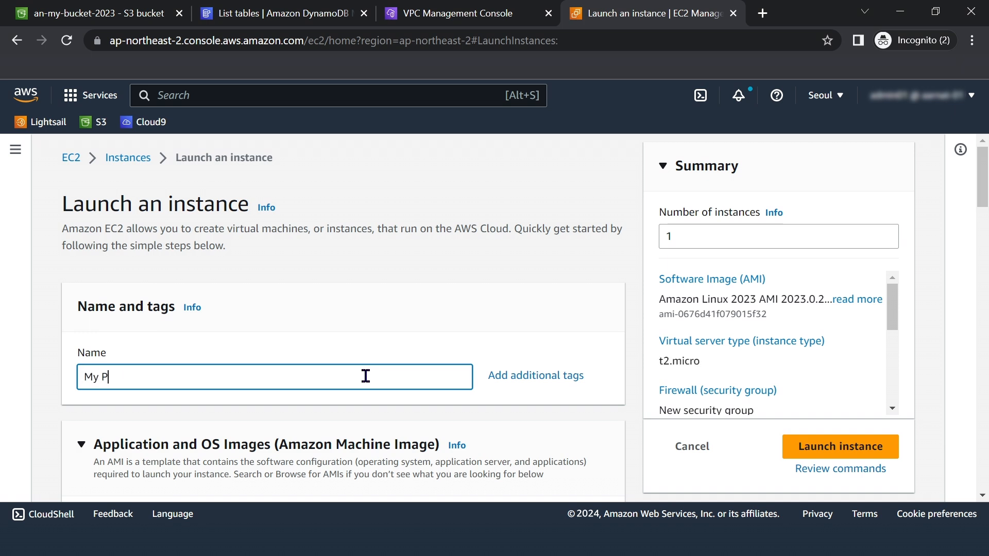
type("hoto Website")
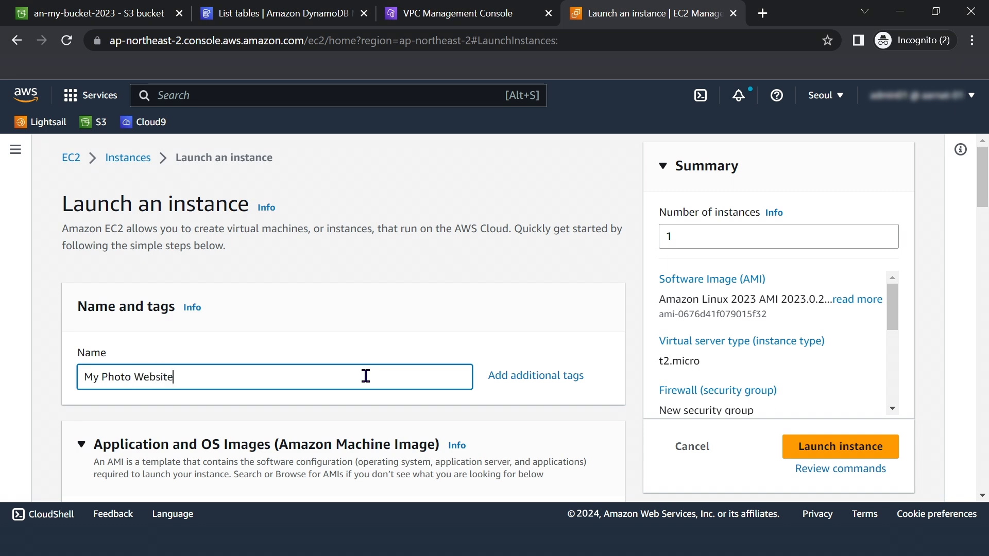
Choose Amazon Linux 2 AMI (HVM) - Kernel 5.10, SSD Volume Type as the instance's machine image.
scroll(366, 378, "down", 3)
scroll(366, 380, "down", 1)
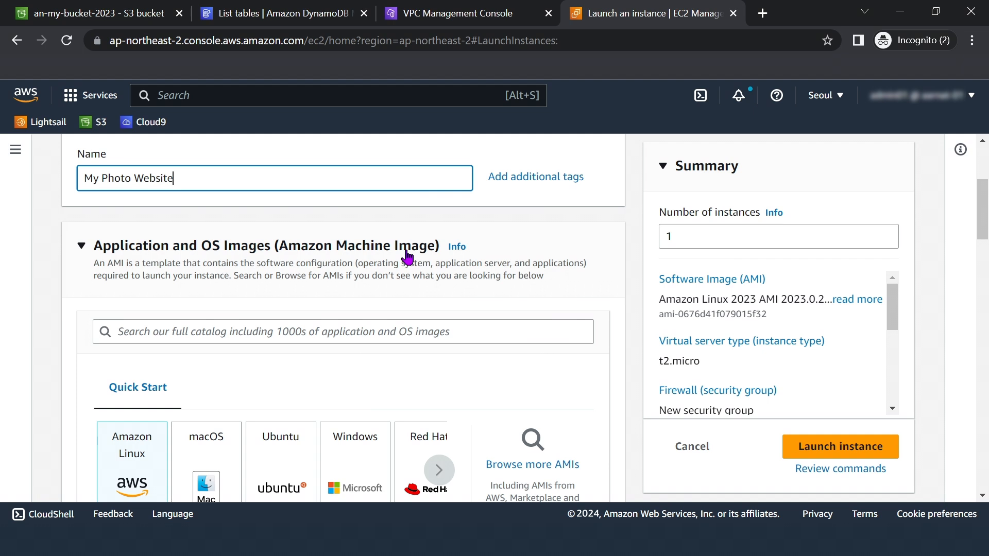
scroll(247, 300, "down", 2)
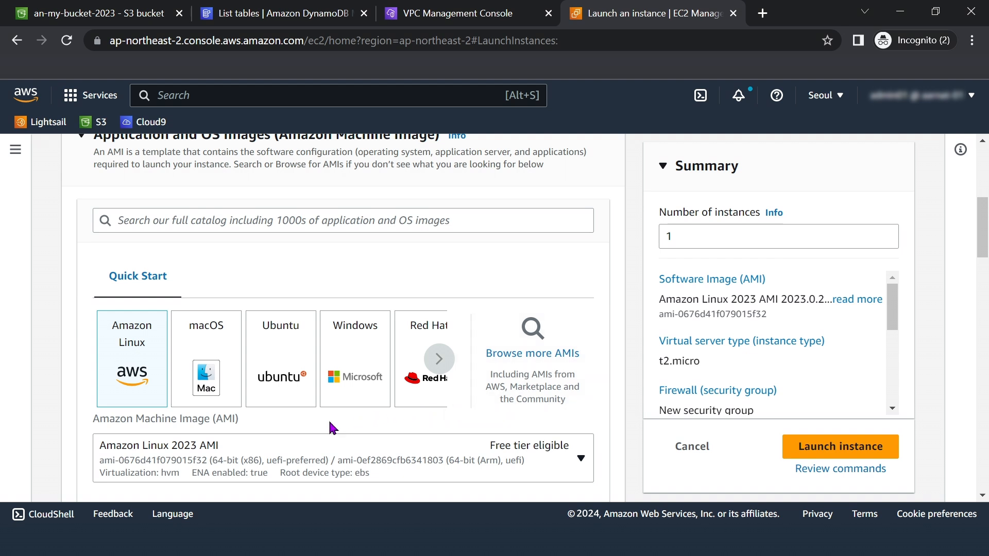
scroll(329, 422, "down", 1)
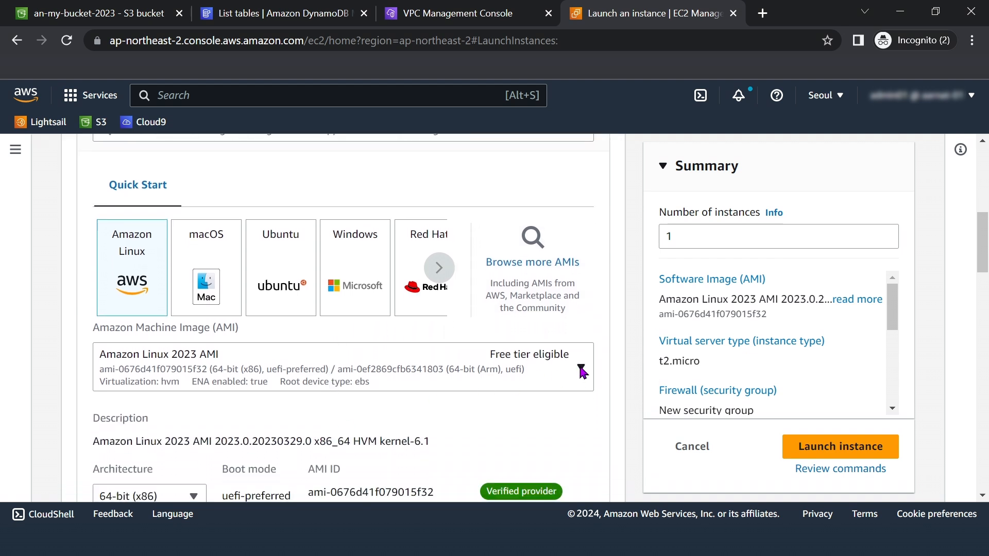
left_click(580, 369)
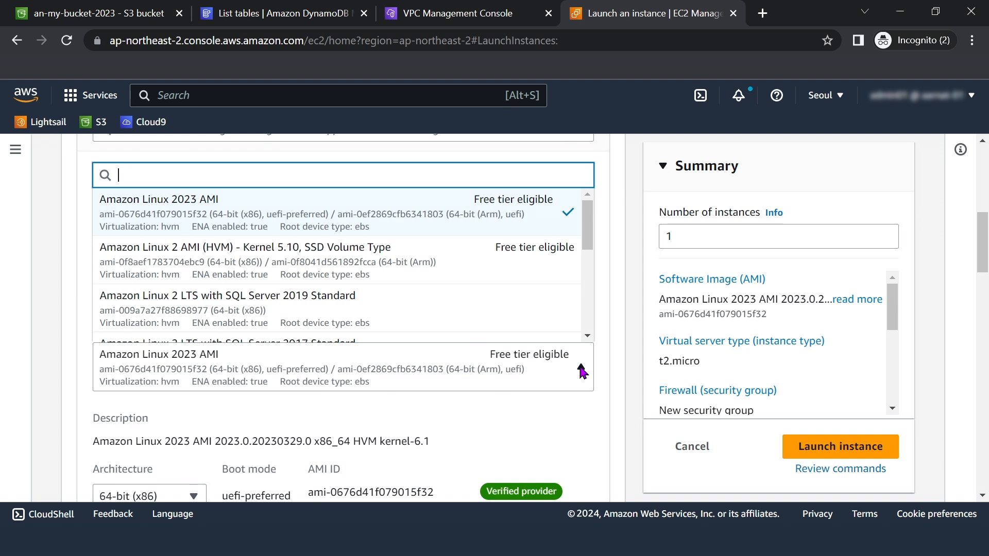
left_click(476, 268)
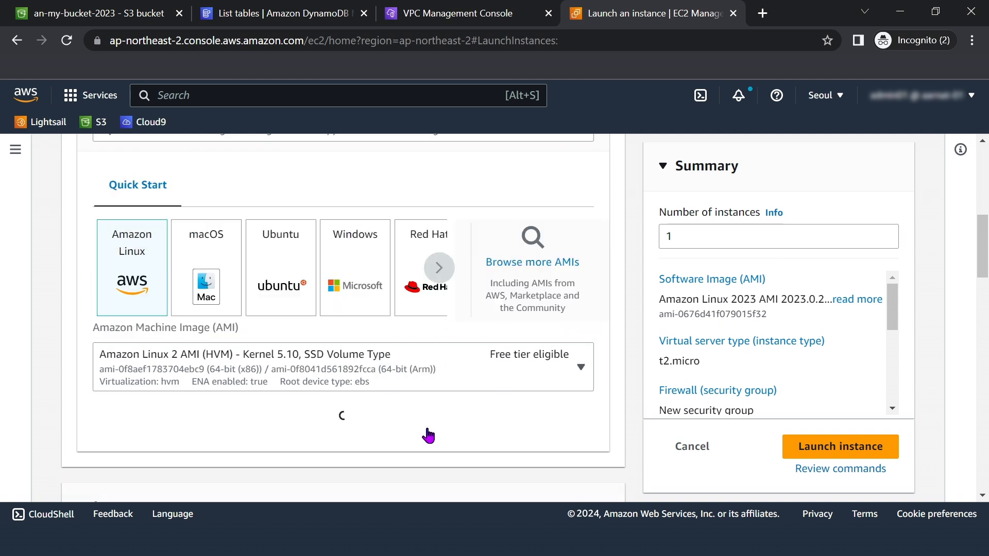
Select t2.micro as the instance type for the new instance.
scroll(428, 435, "down", 2)
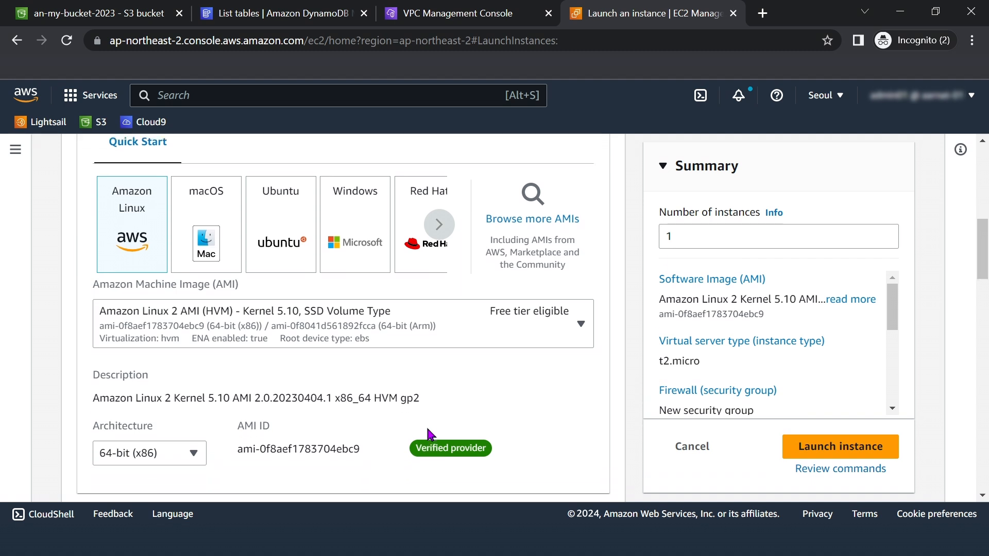
scroll(428, 430, "down", 2)
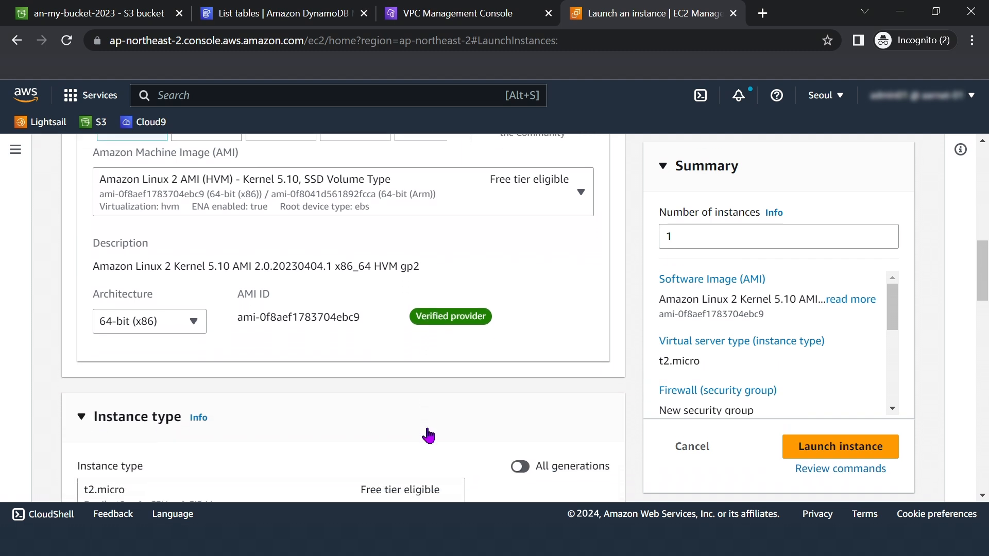
scroll(427, 435, "down", 1)
scroll(428, 435, "down", 1)
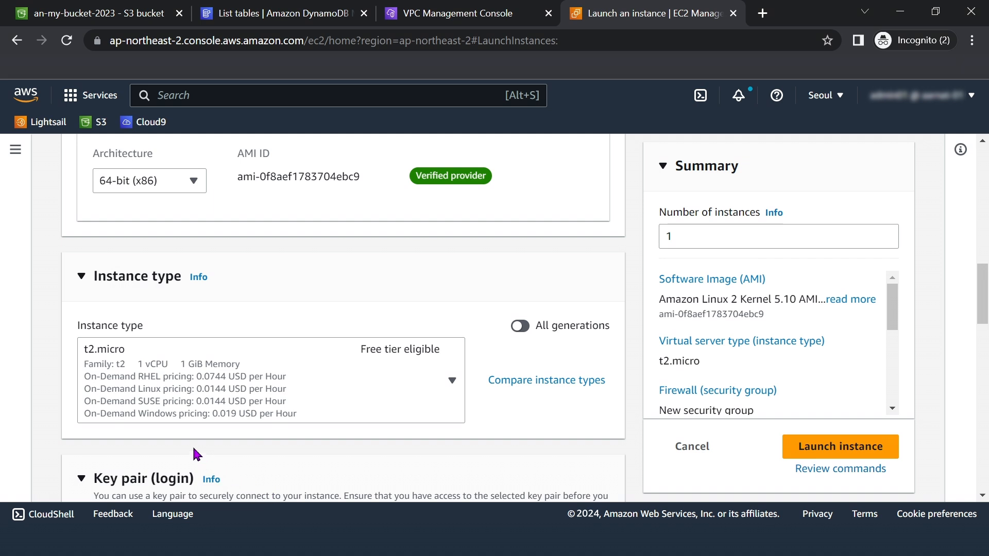
left_click(142, 349)
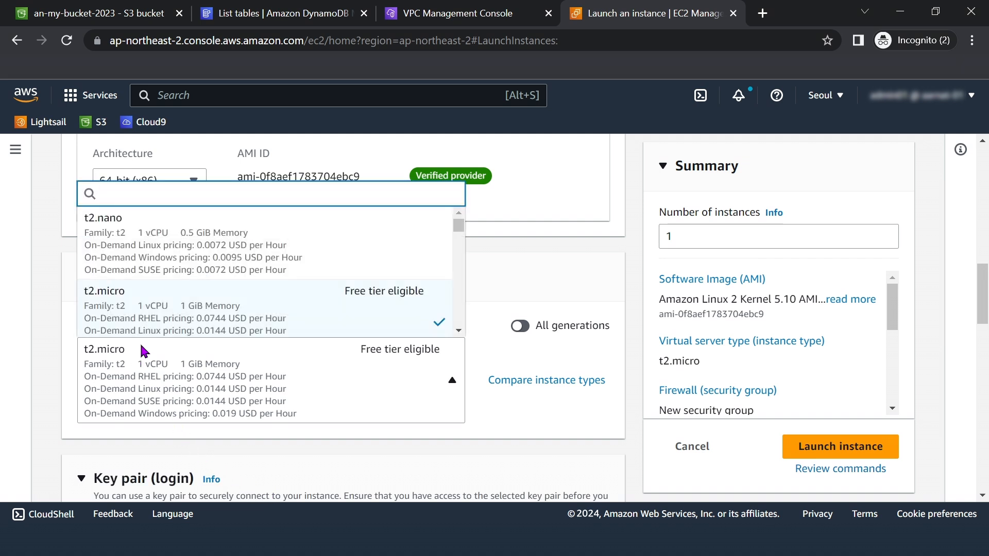
left_click(164, 312)
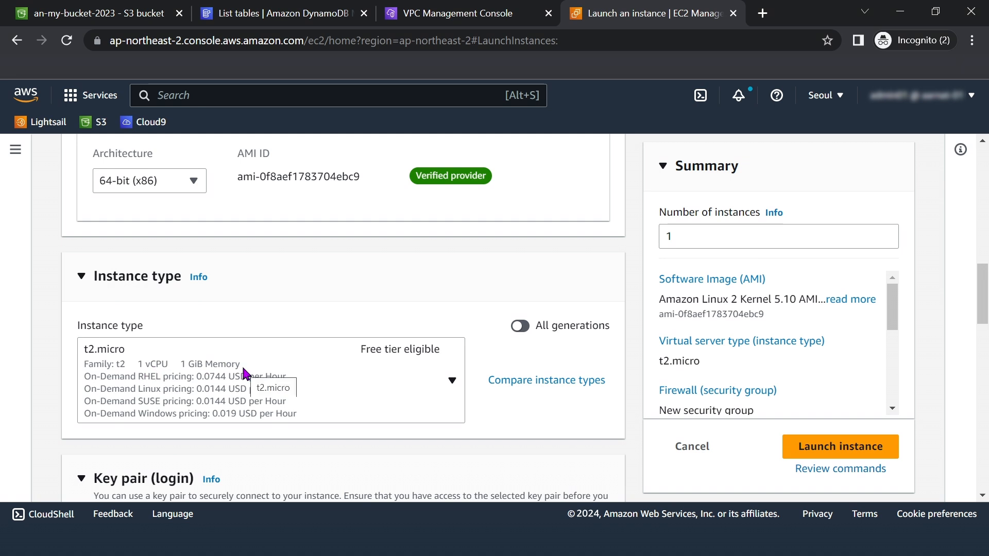
Set the key pair option to Proceed without a key pair (Not recommended).
scroll(243, 367, "down", 2)
scroll(244, 375, "down", 2)
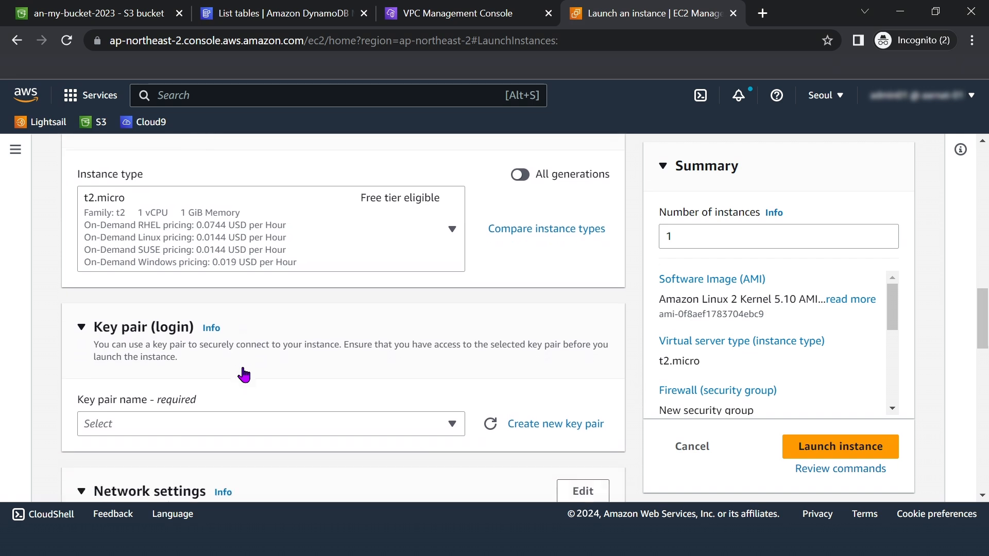
left_click(242, 391)
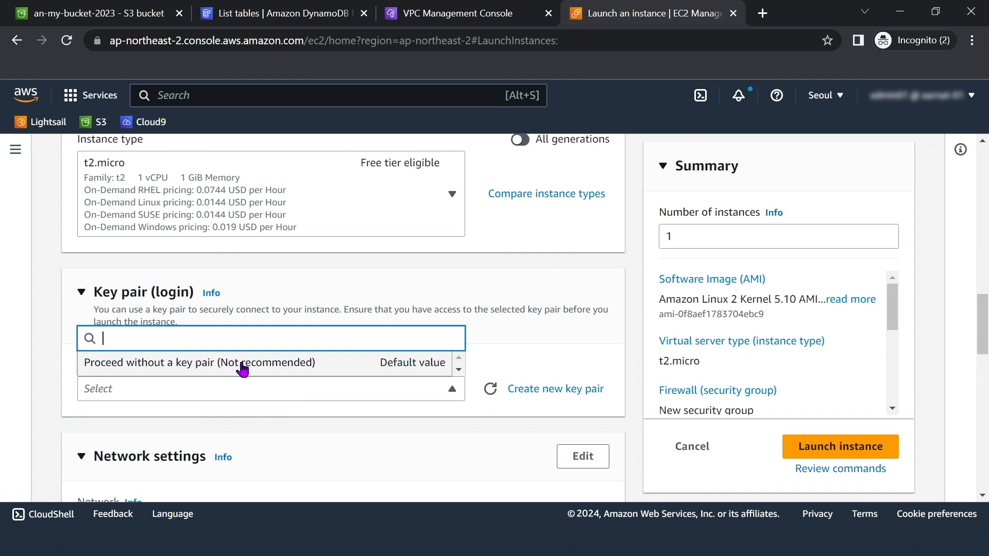
left_click(242, 366)
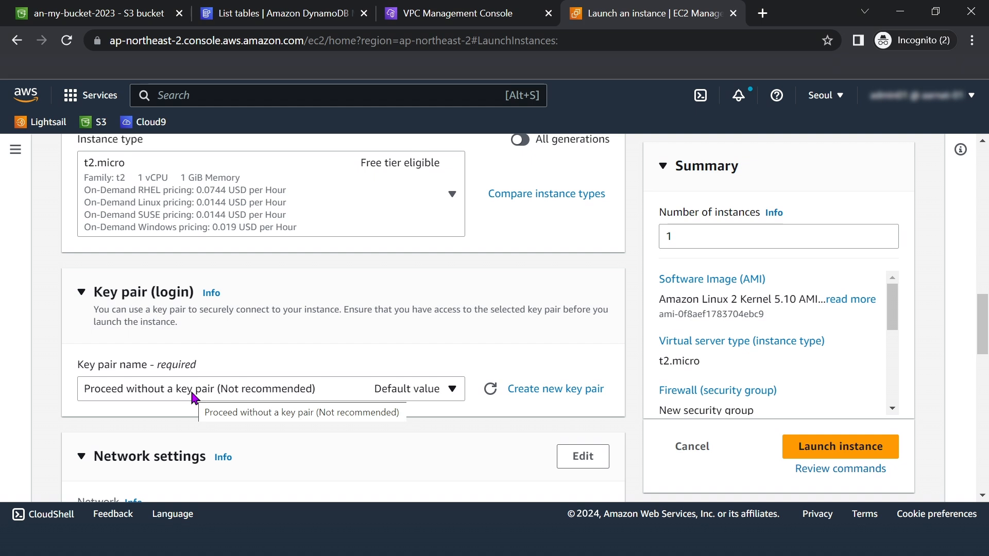
Edit the network settings to place the instance in Awesome Day VPC with the Public 1 subnet.
scroll(193, 397, "down", 2)
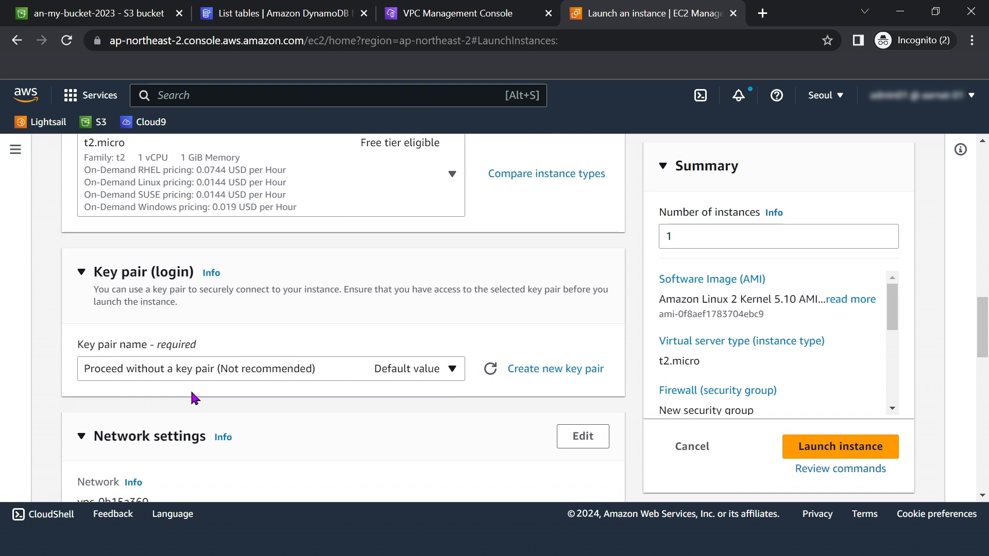
scroll(194, 398, "down", 3)
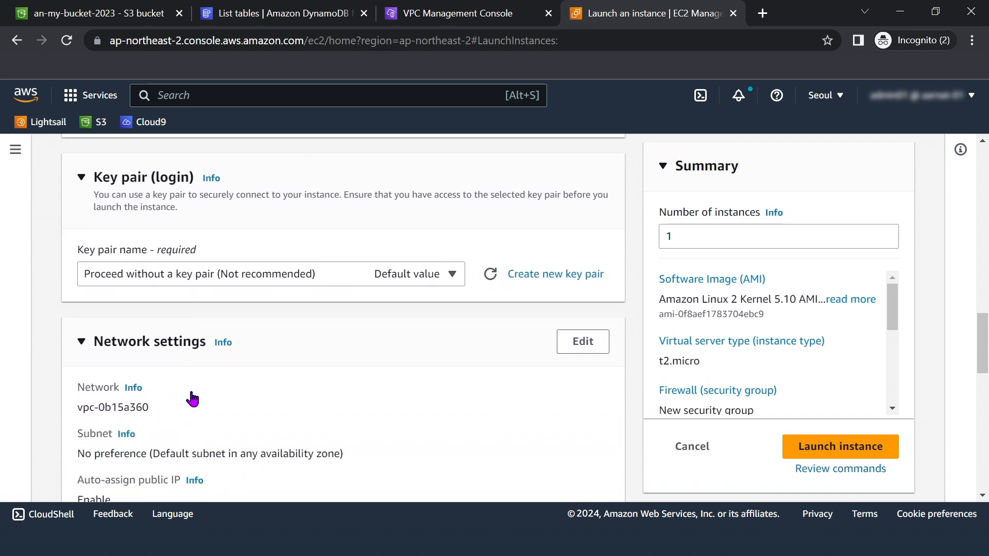
scroll(191, 394, "down", 2)
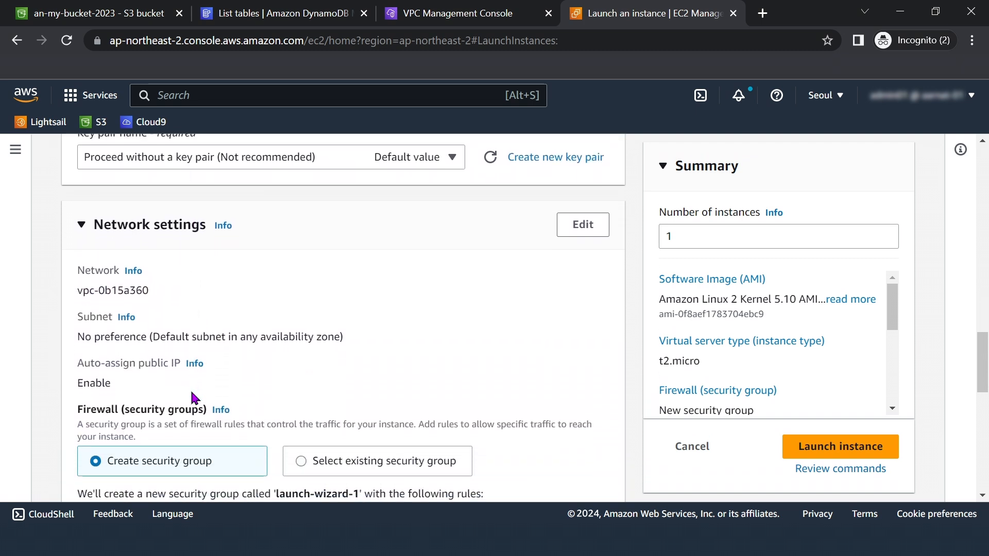
scroll(191, 392, "down", 1)
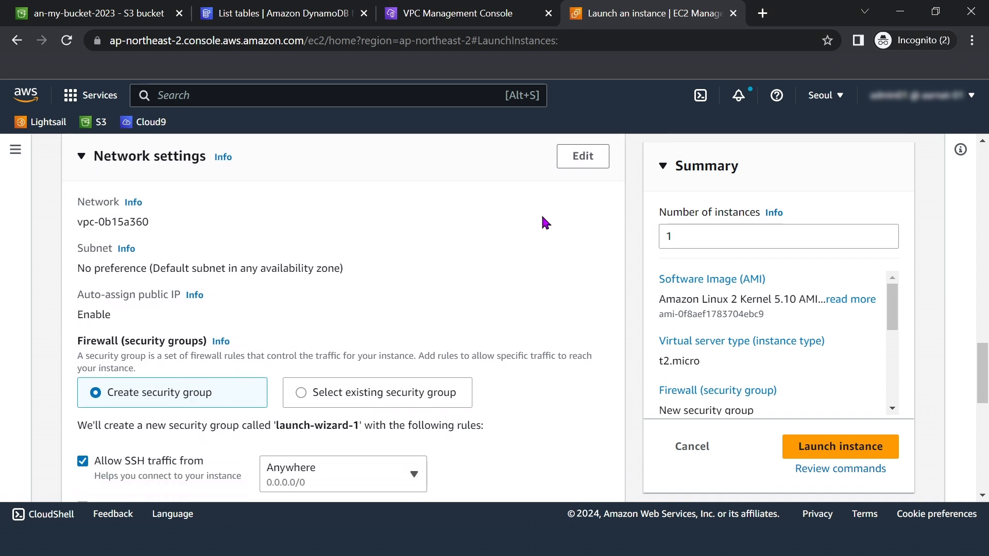
left_click(563, 166)
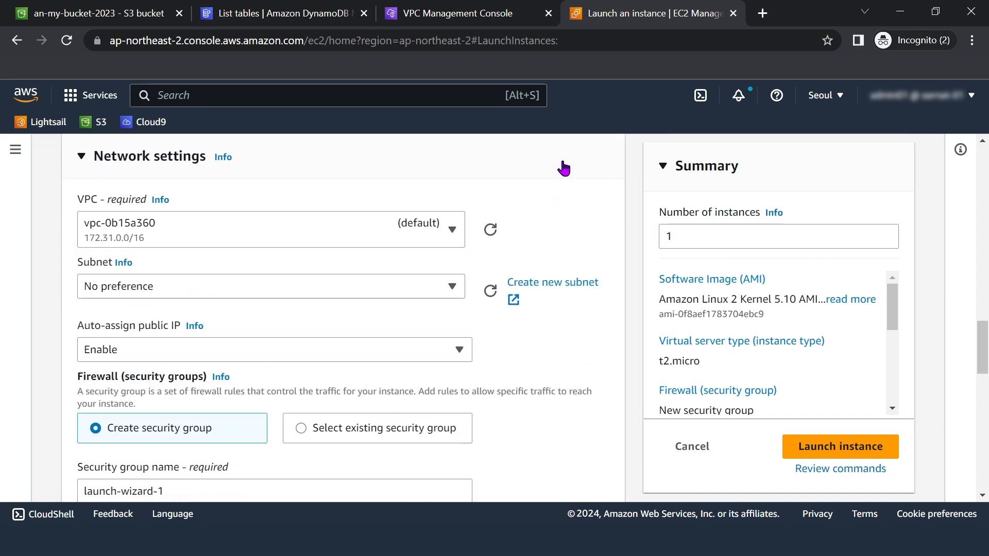
left_click(345, 231)
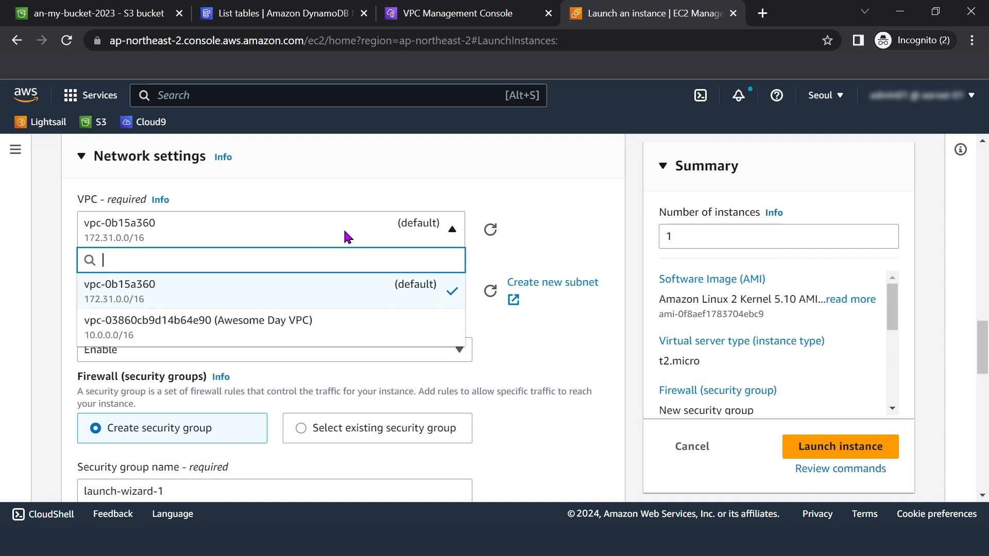
left_click(288, 343)
left_click(286, 334)
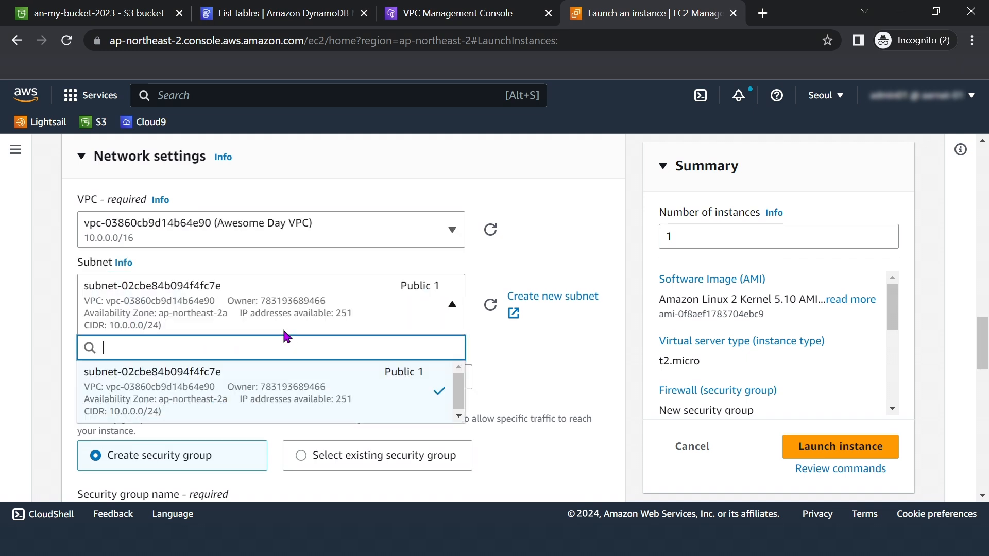
left_click(280, 401)
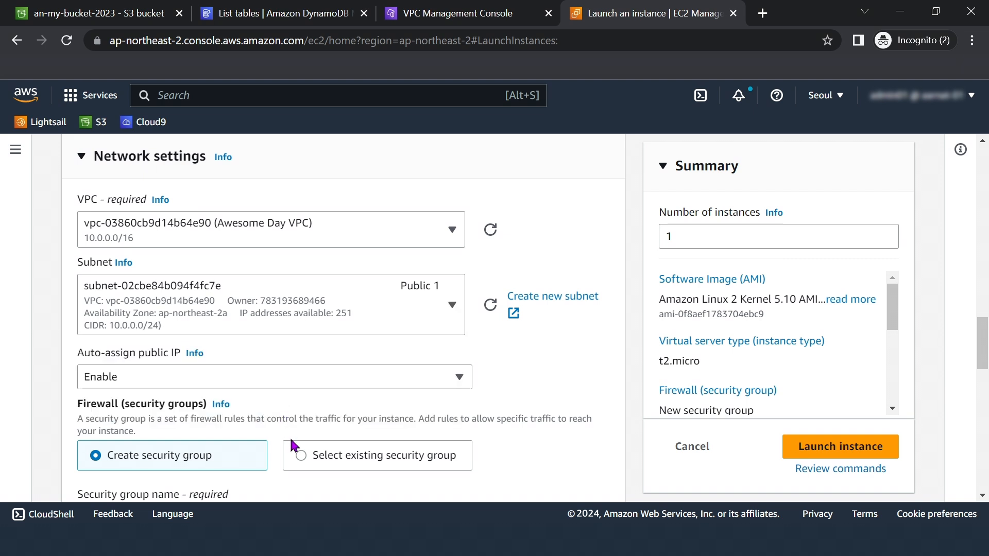
Use an existing security group for the instance's firewall and assign Web Server SG.
left_click(300, 456)
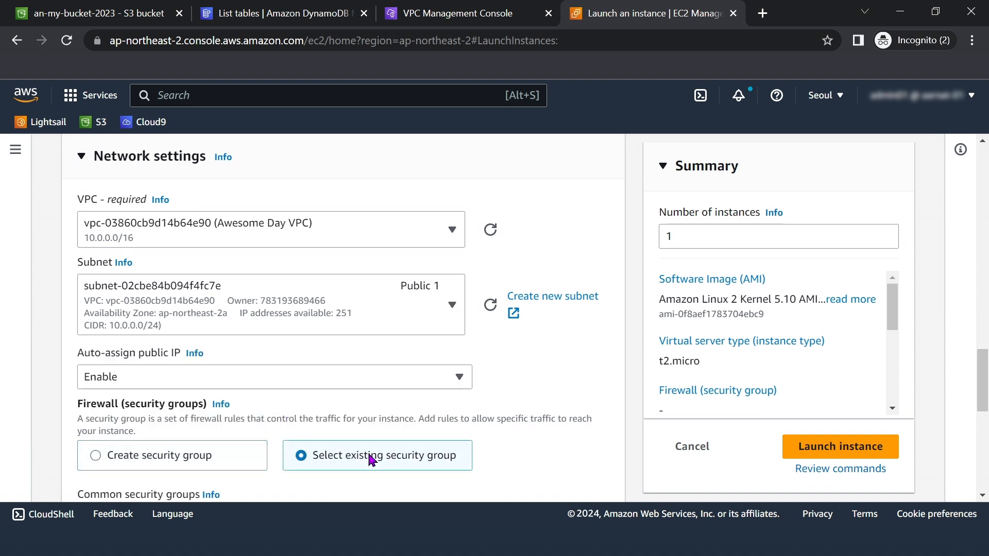
scroll(368, 451, "down", 2)
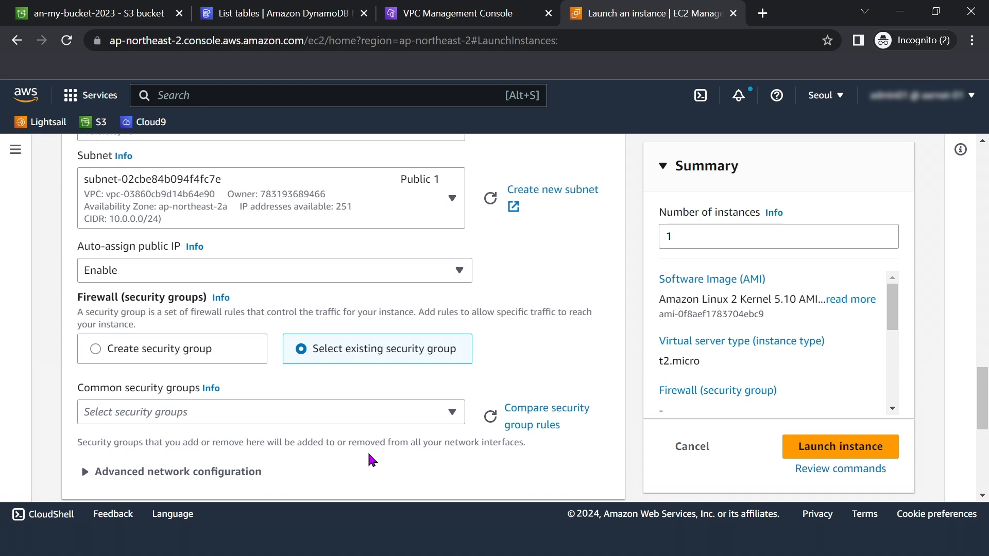
scroll(369, 454, "down", 1)
left_click(340, 385)
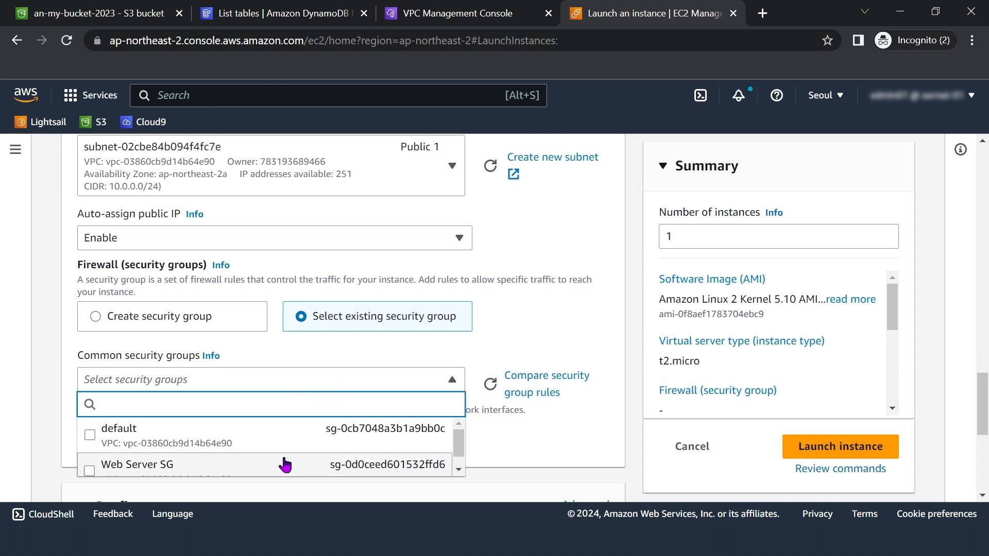
left_click(285, 471)
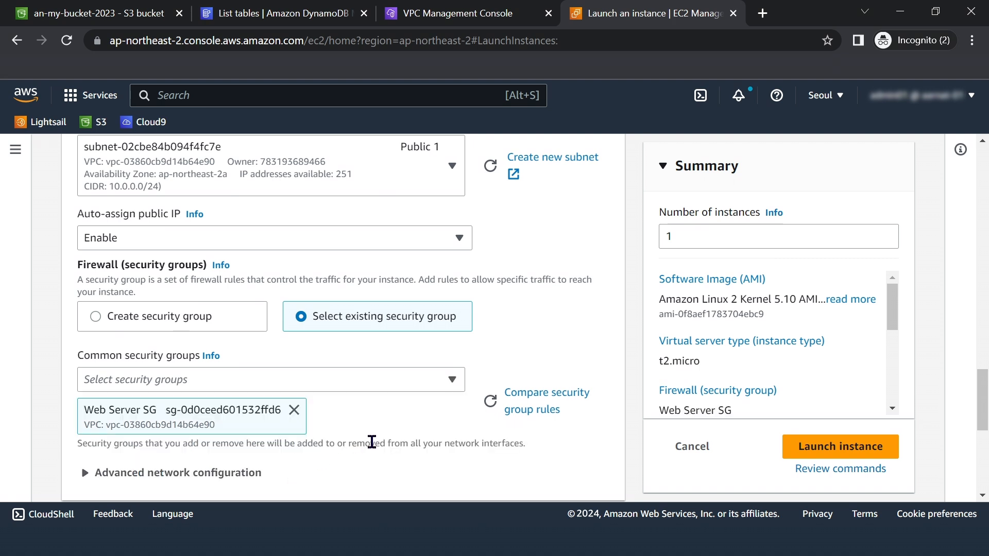
Assign AmazonSSMManagedCoreRole as the IAM instance profile in the instance's advanced details.
scroll(432, 442, "down", 3)
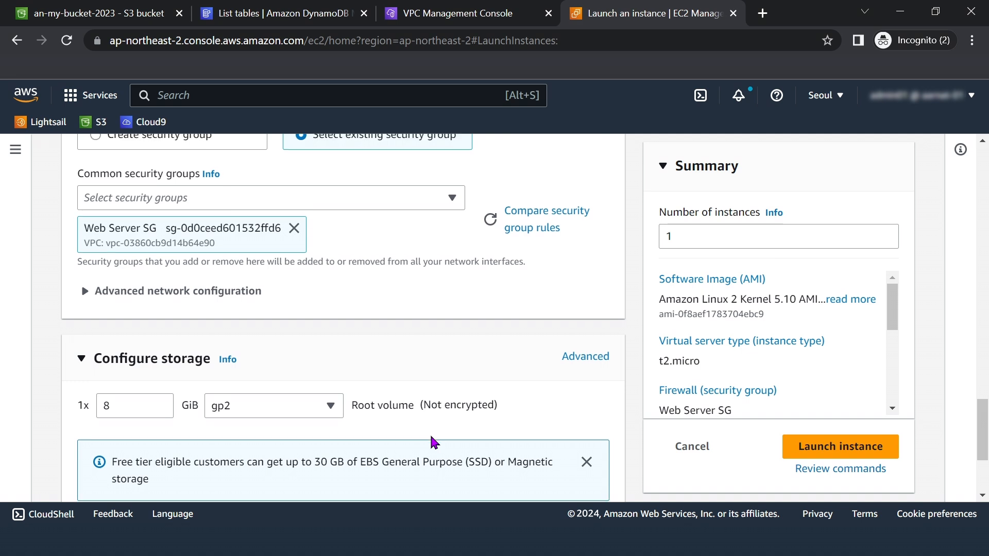
scroll(435, 442, "down", 1)
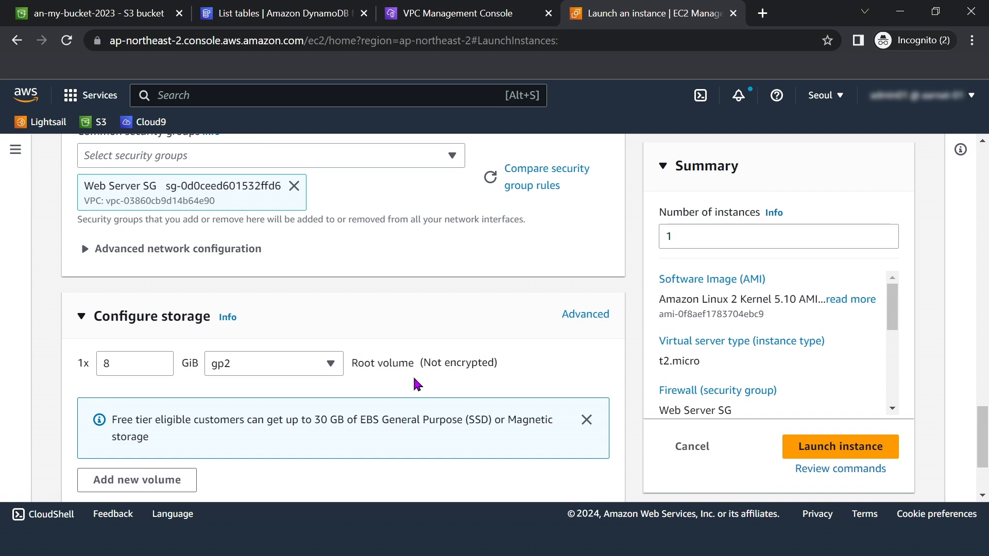
scroll(417, 384, "down", 3)
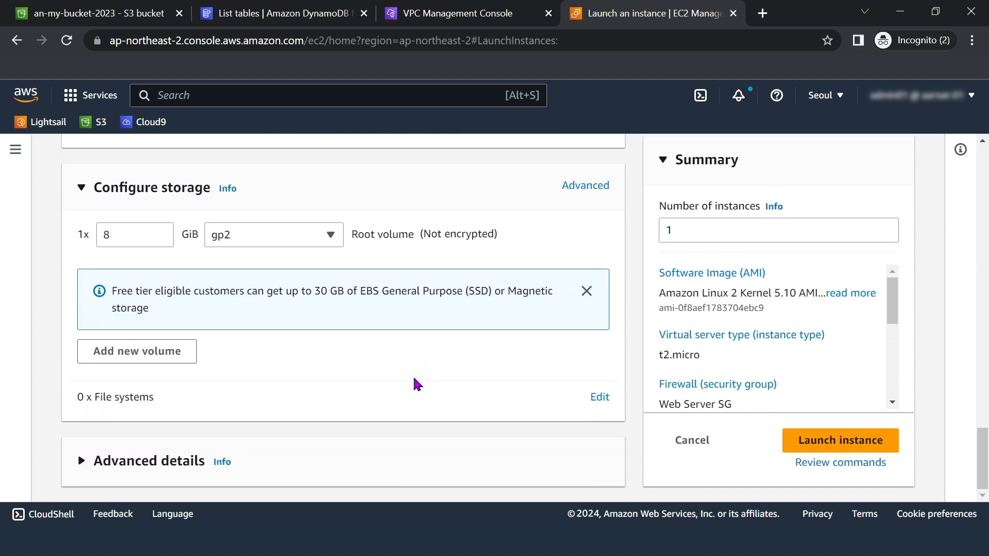
left_click(84, 462)
scroll(315, 394, "down", 2)
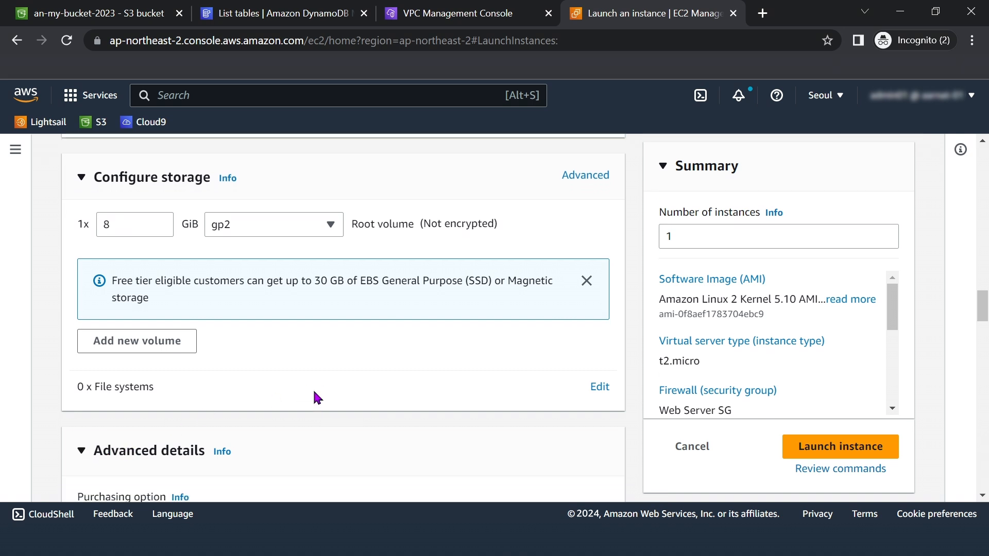
scroll(315, 393, "down", 3)
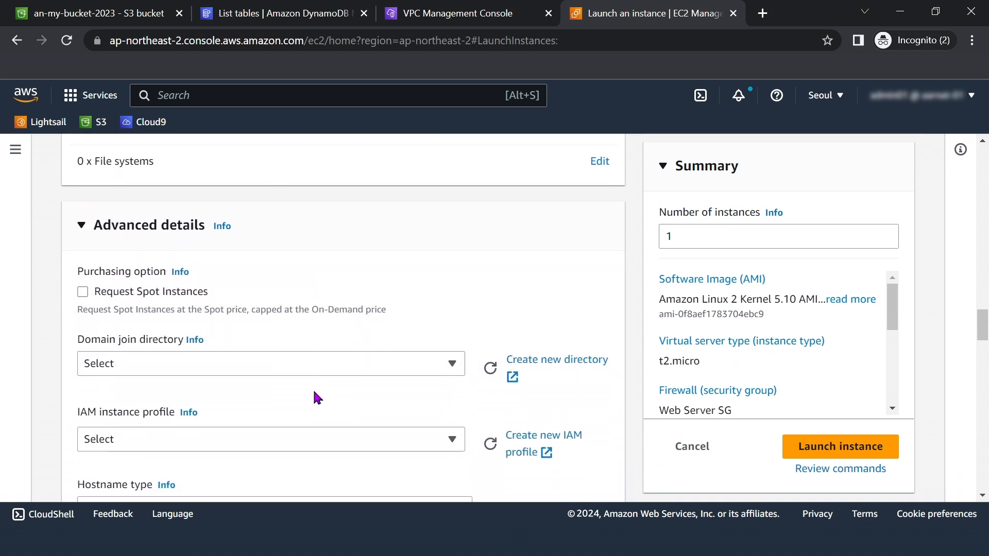
left_click(308, 380)
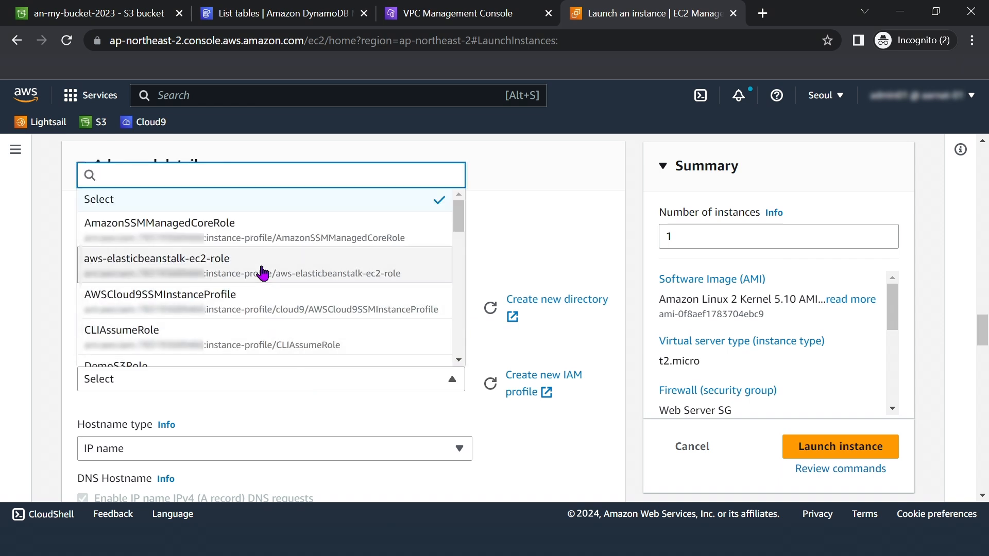
left_click(256, 234)
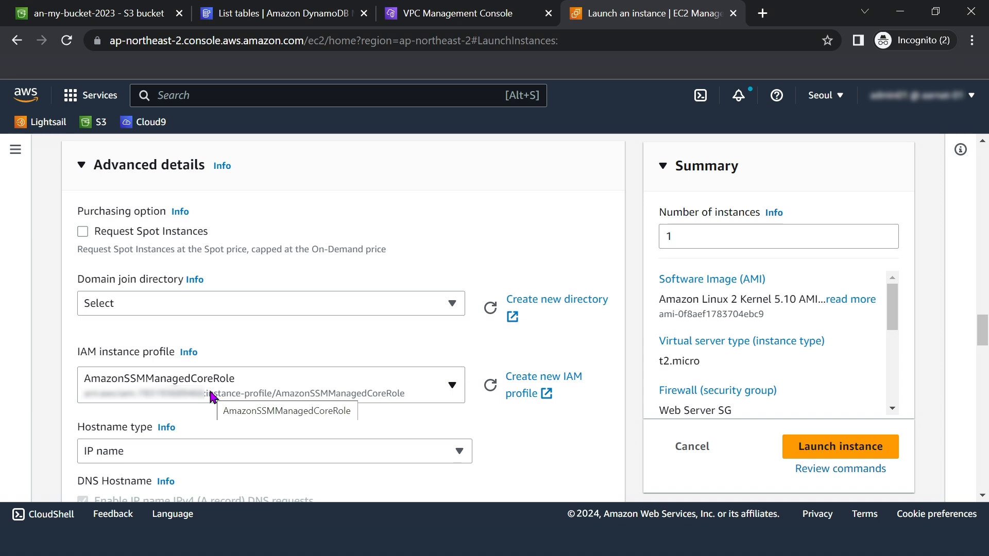
Enable termination protection for the new instance in its advanced details.
scroll(211, 392, "down", 2)
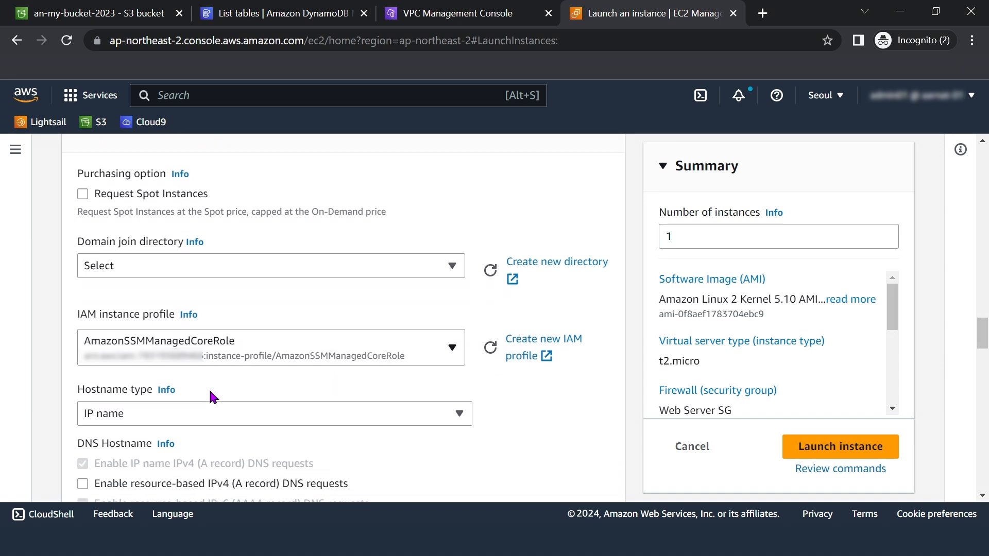
scroll(210, 393, "down", 2)
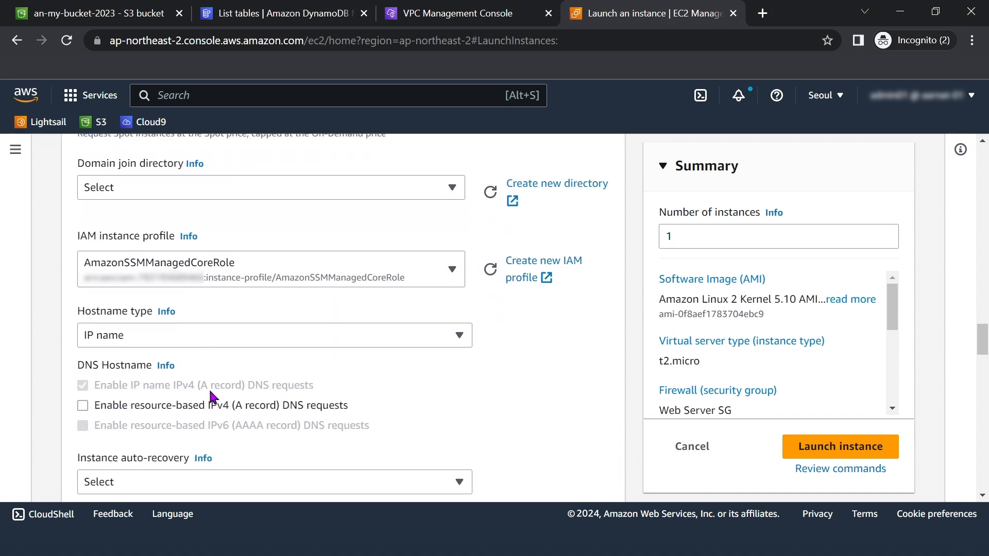
scroll(210, 393, "down", 2)
scroll(210, 392, "down", 1)
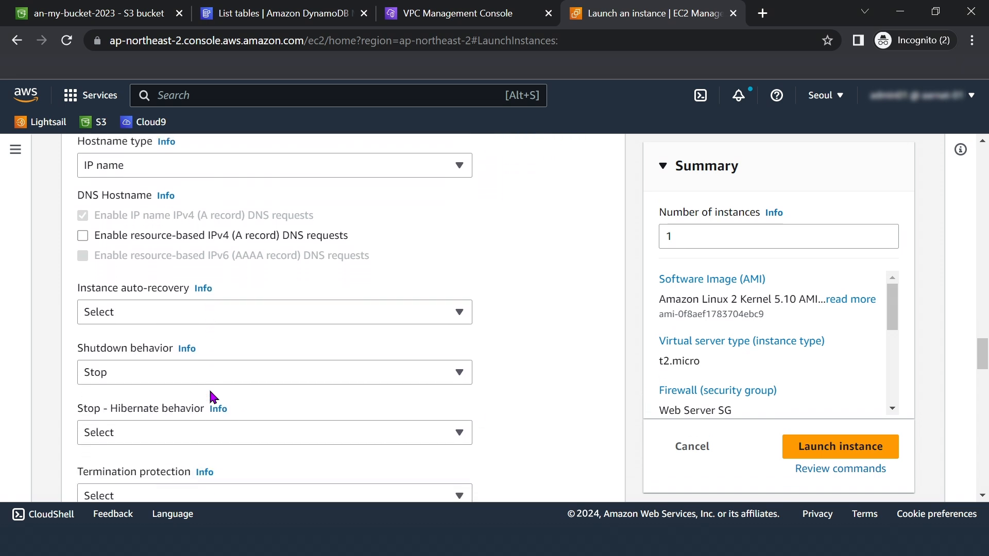
scroll(210, 392, "down", 2)
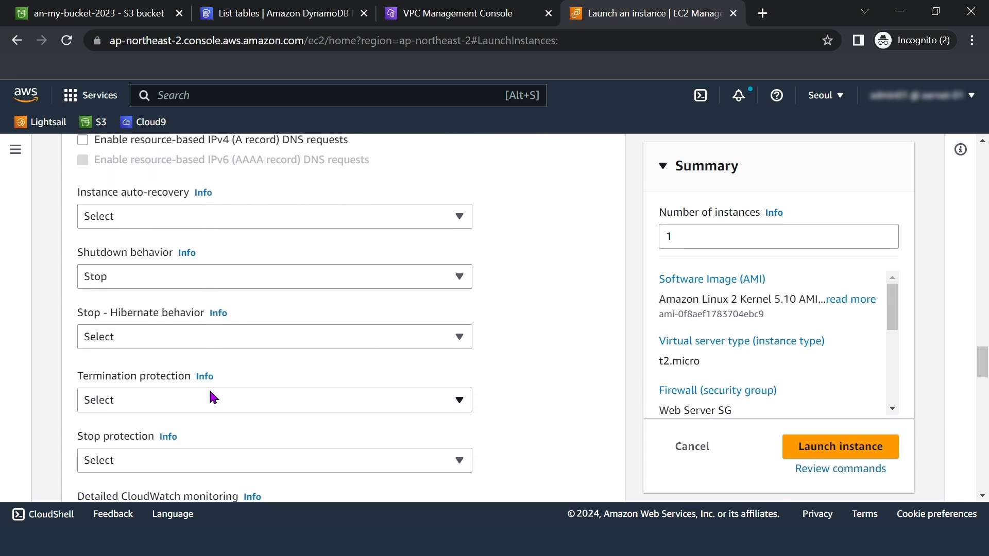
left_click(208, 400)
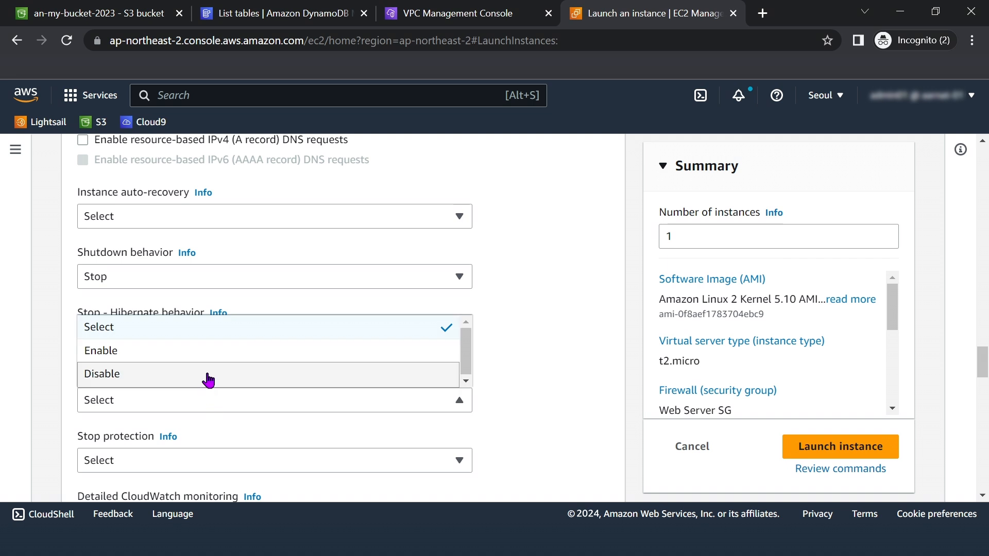
left_click(205, 356)
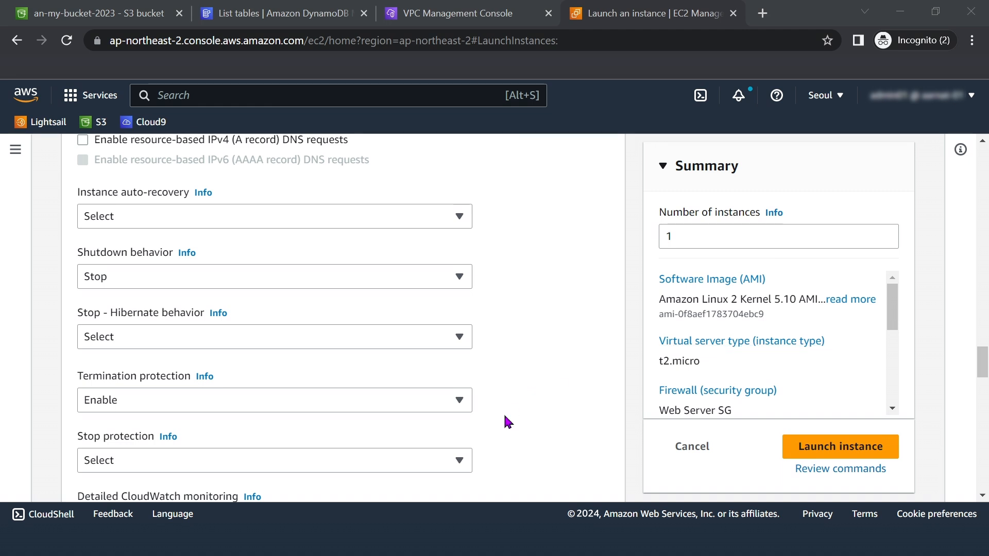
Paste the copied spl11 website setup script into the instance's user data.
scroll(504, 415, "down", 2)
scroll(505, 417, "down", 4)
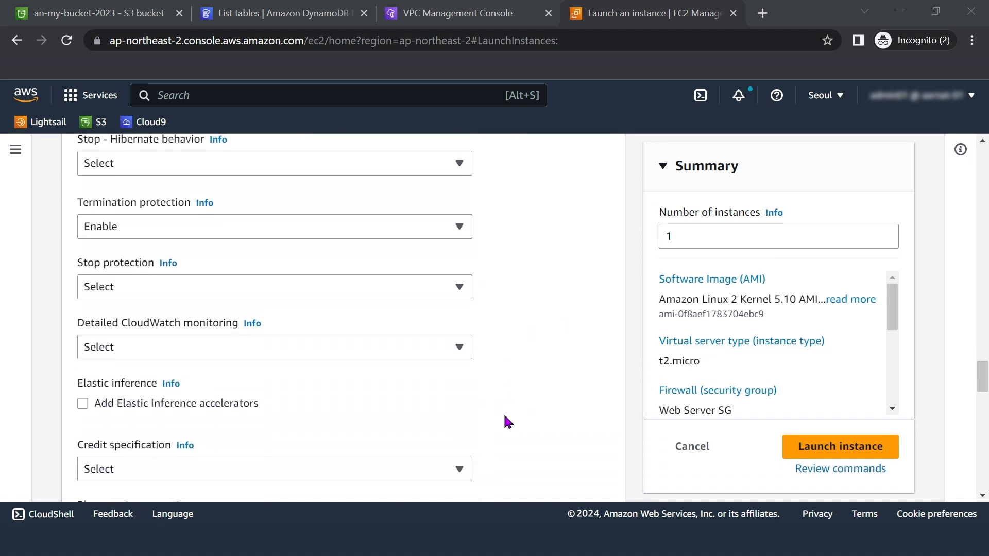
scroll(505, 416, "down", 8)
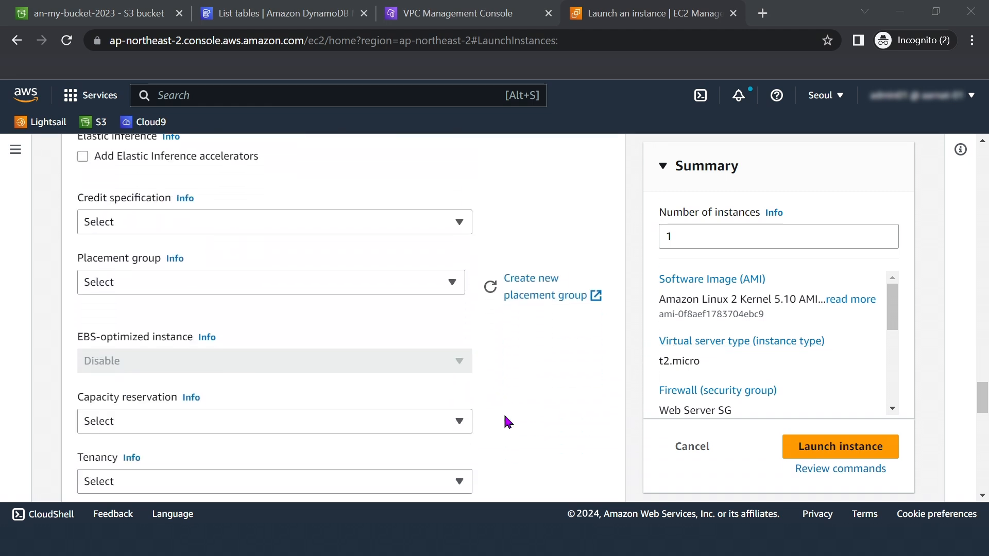
scroll(505, 416, "down", 9)
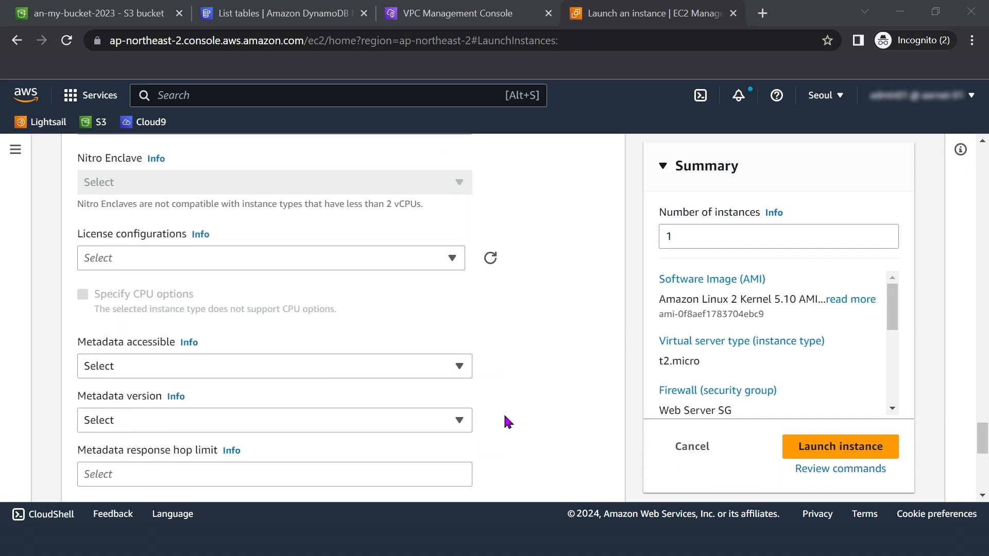
scroll(504, 422, "down", 2)
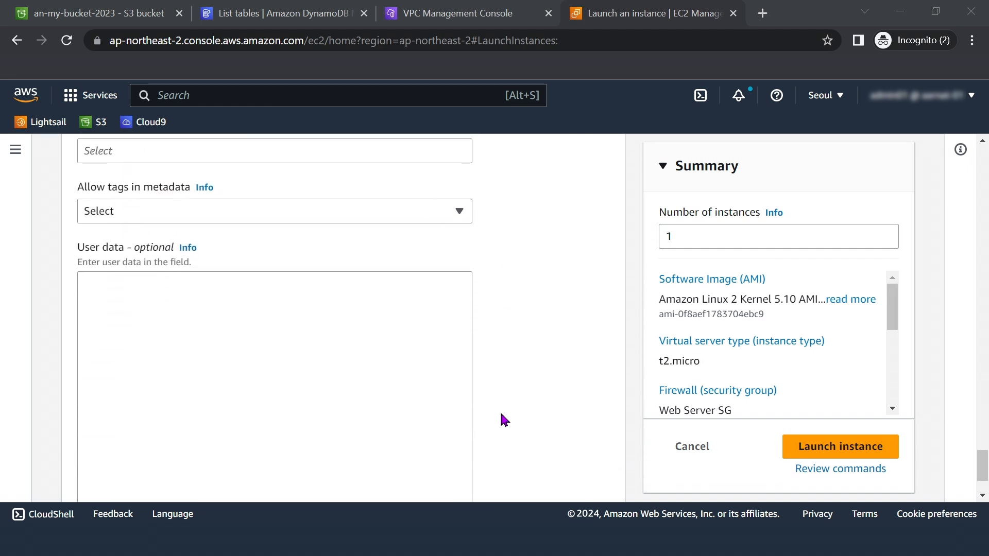
left_click(368, 291)
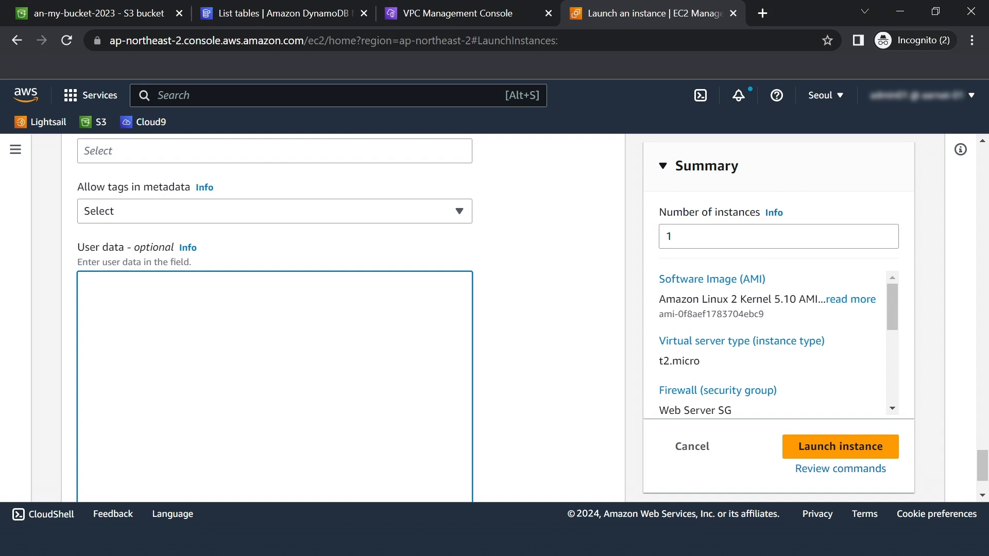
key("alt+Tab")
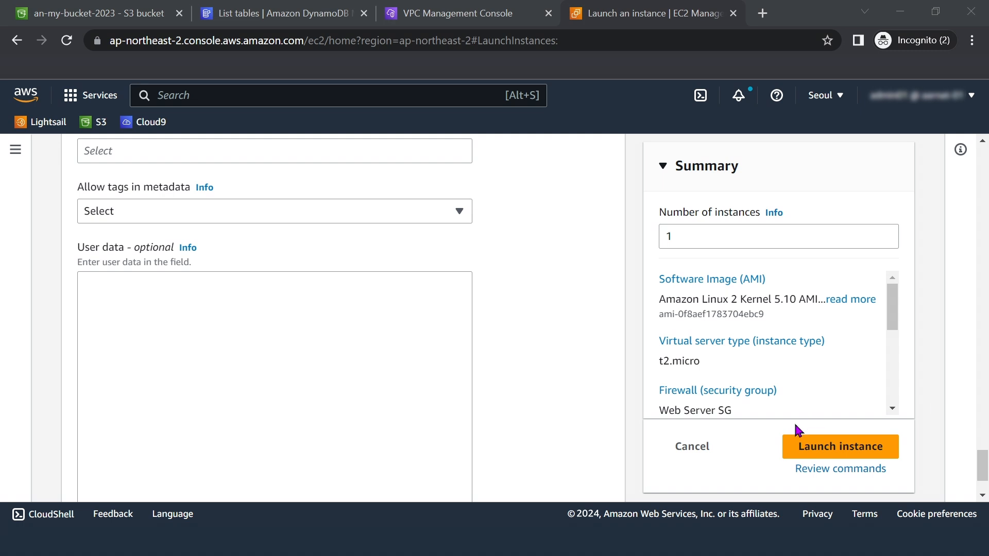
left_click(261, 300)
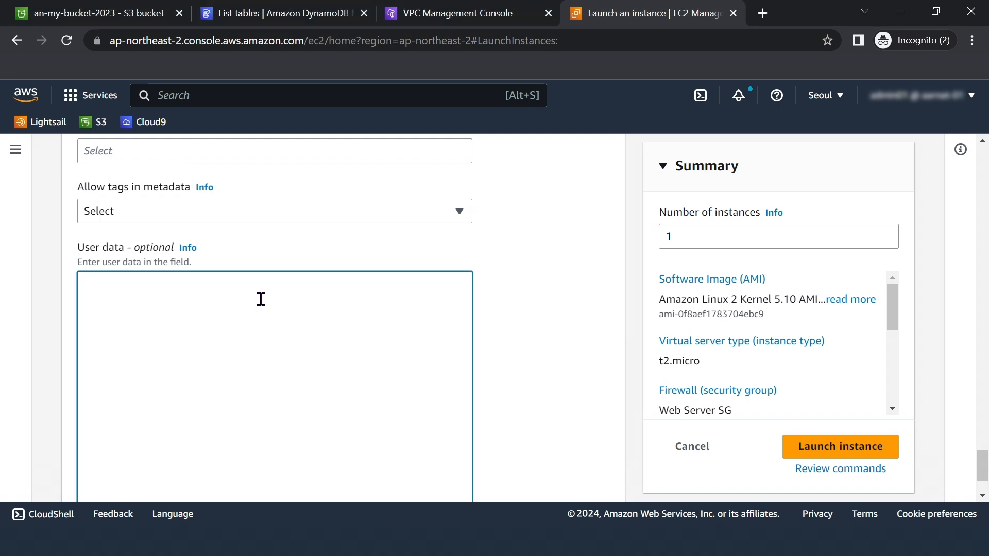
key("ctrl+v")
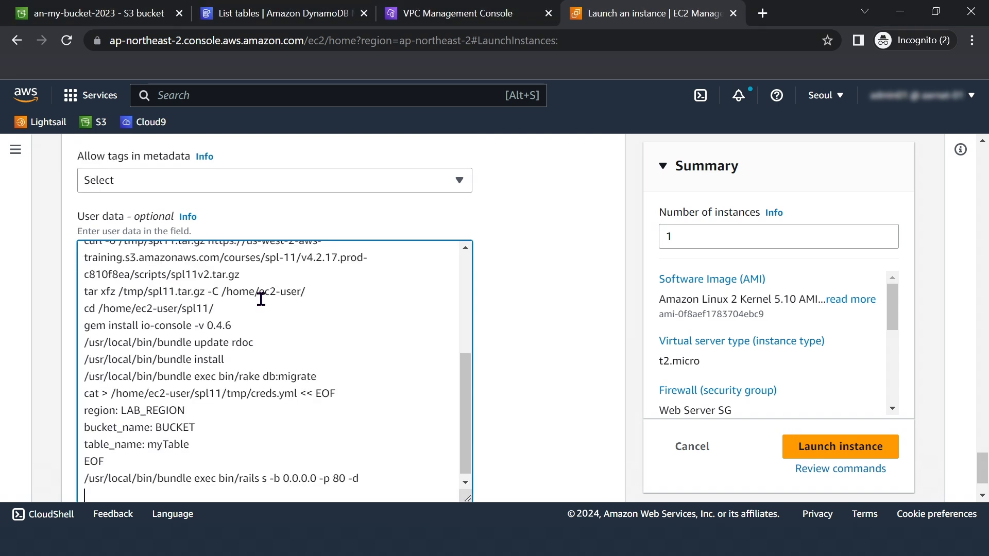
Replace the LAB_REGION placeholder in the user data script with ap-northeast-2.
left_click(192, 410)
key("BackSpace")
key("BackSpace")
key("BackSpace")
key("BackSpace")
key("BackSpace")
key("BackSpace")
key("BackSpace")
key("BackSpace")
key("BackSpace")
key("BackSpace")
type("ap-northeast-2")
scroll(217, 416, "down", 1)
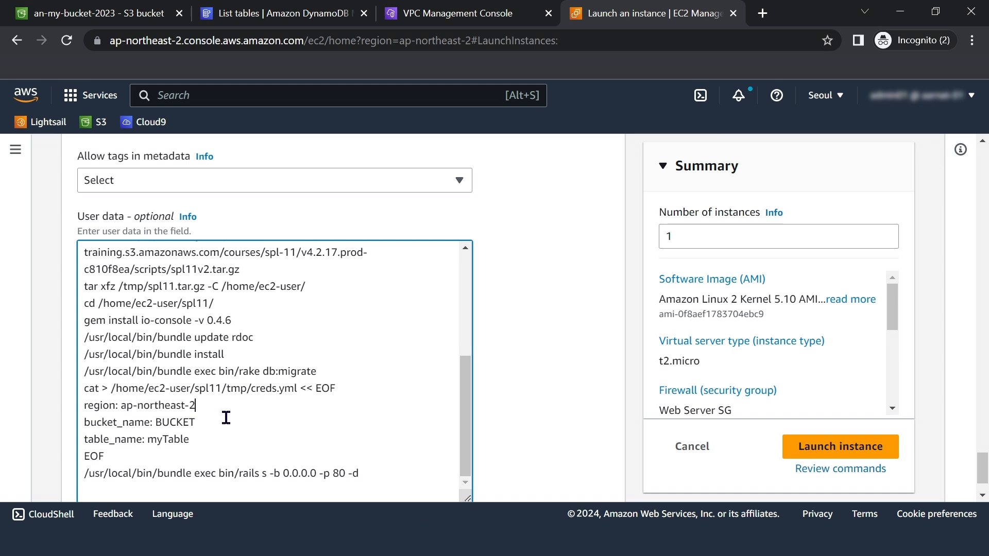
Replace the BUCKET placeholder in the user data script with an-my-bucket-2023.
left_click(199, 422)
key("BackSpace")
key("BackSpace")
key("BackSpace")
key("BackSpace")
key("BackSpace")
key("BackSpace")
type("an-my-bucket-2023")
Launch the configured EC2 instance and expand its launch log.
scroll(666, 408, "up", 20)
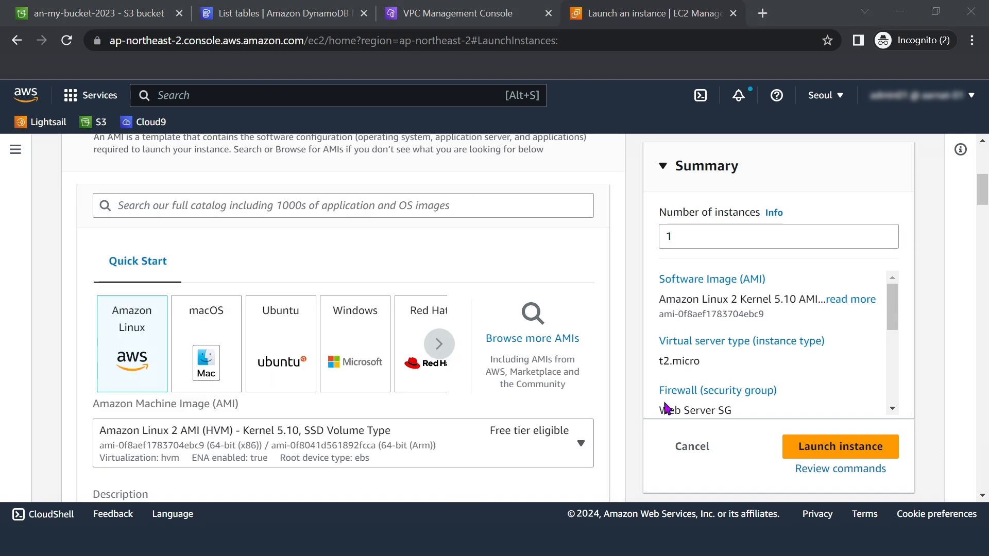
left_click(800, 451)
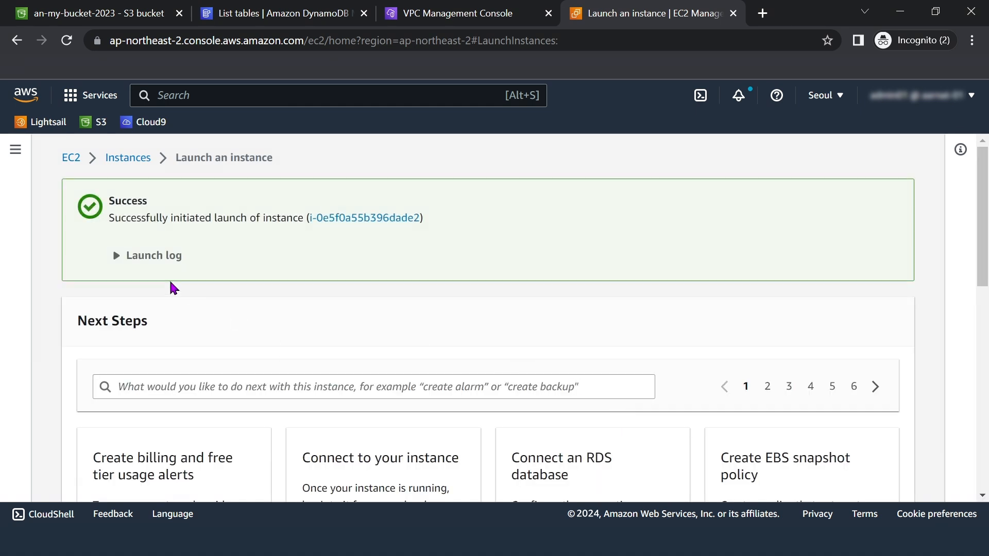
left_click(117, 260)
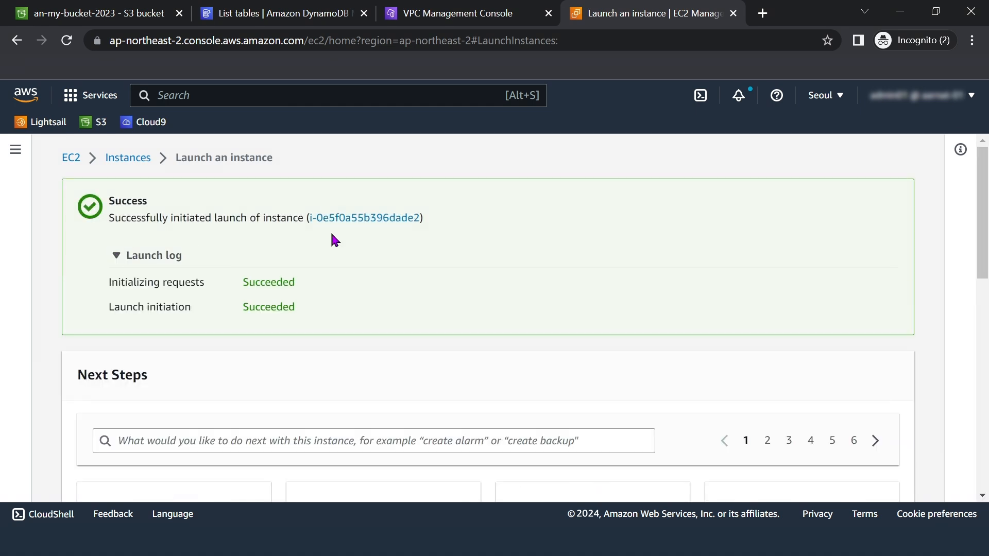
scroll(467, 248, "down", 3)
scroll(467, 248, "down", 10)
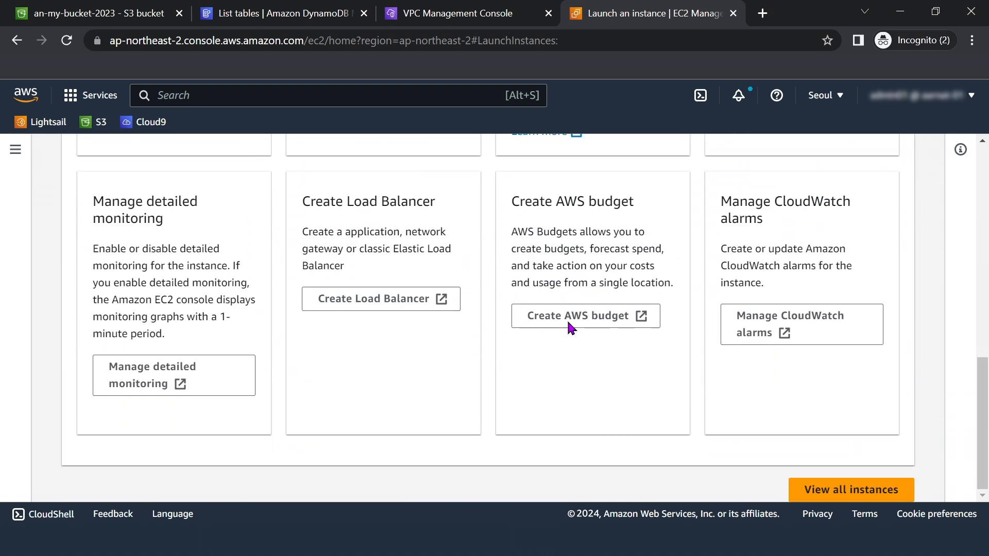
View all EC2 instances and refresh the list to check the new instance's state and status checks.
left_click(815, 484)
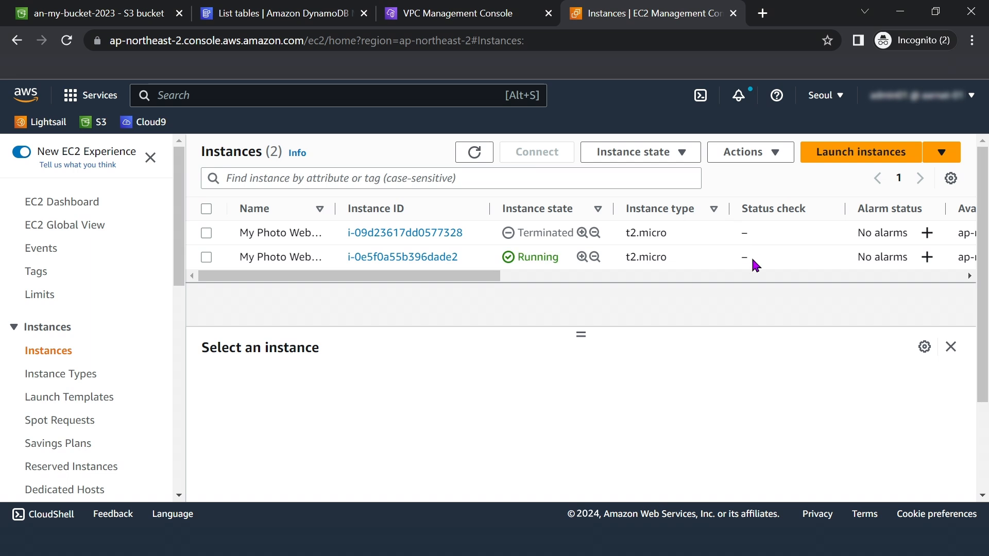
left_click(473, 162)
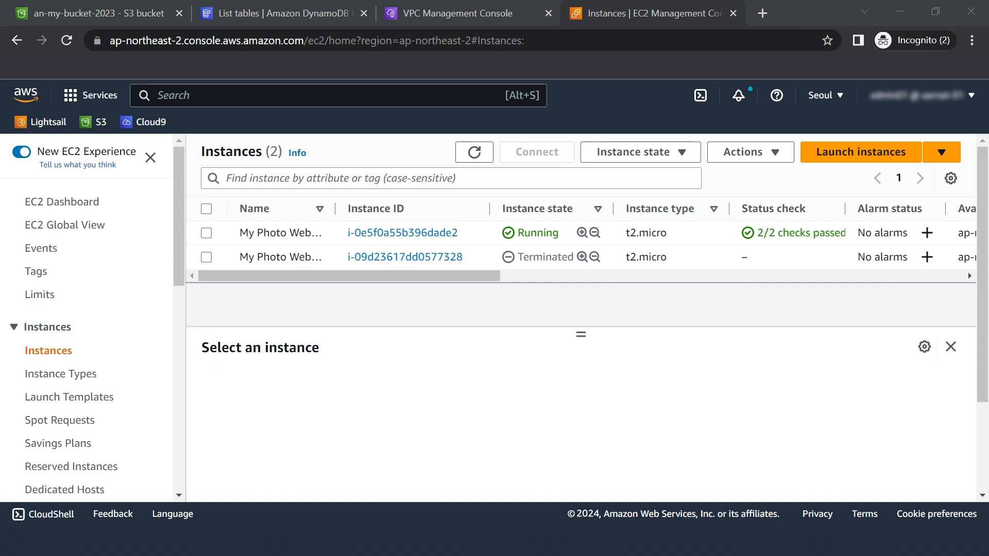
left_click(475, 154)
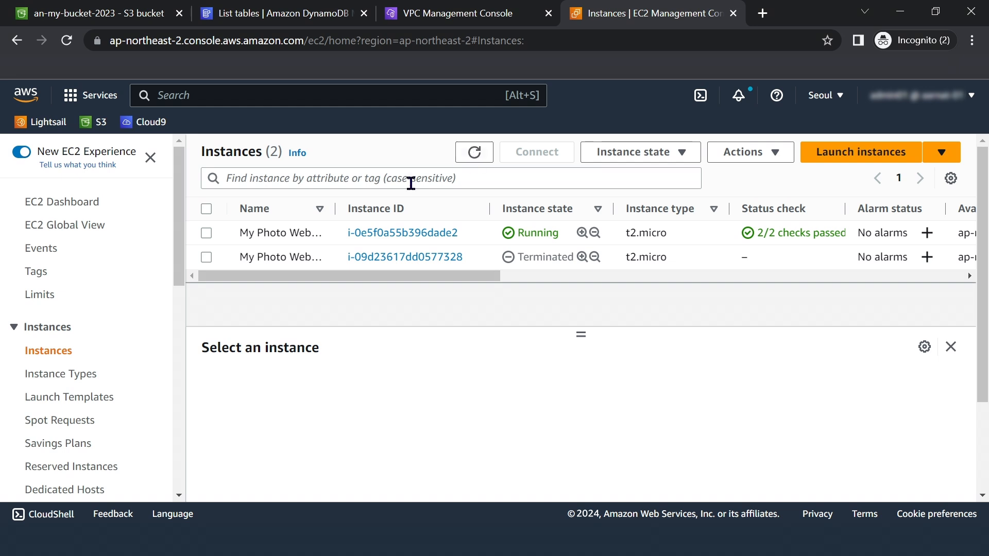
Copy the running My Photo Website instance's public IPv4 address and open it in a new browser tab.
left_click(206, 232)
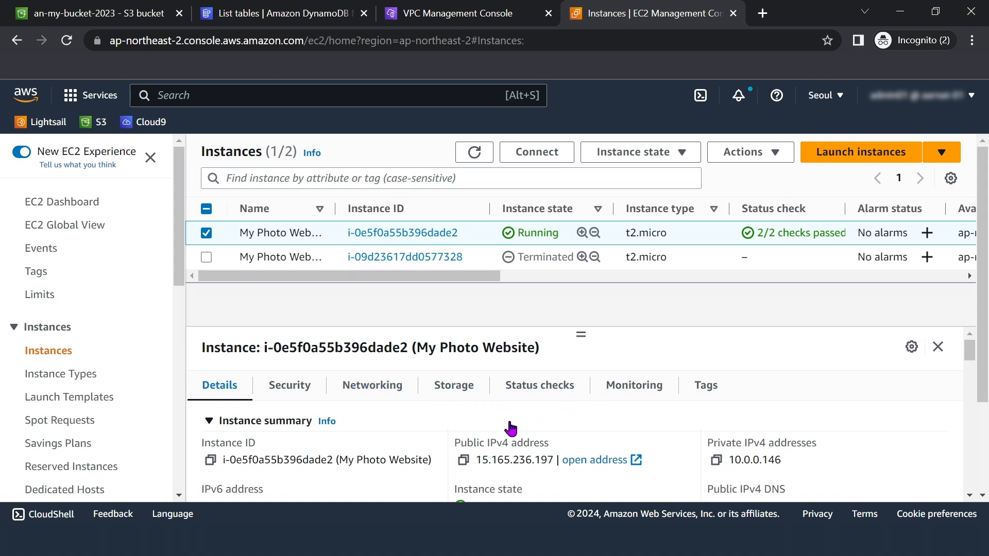
left_click(463, 461)
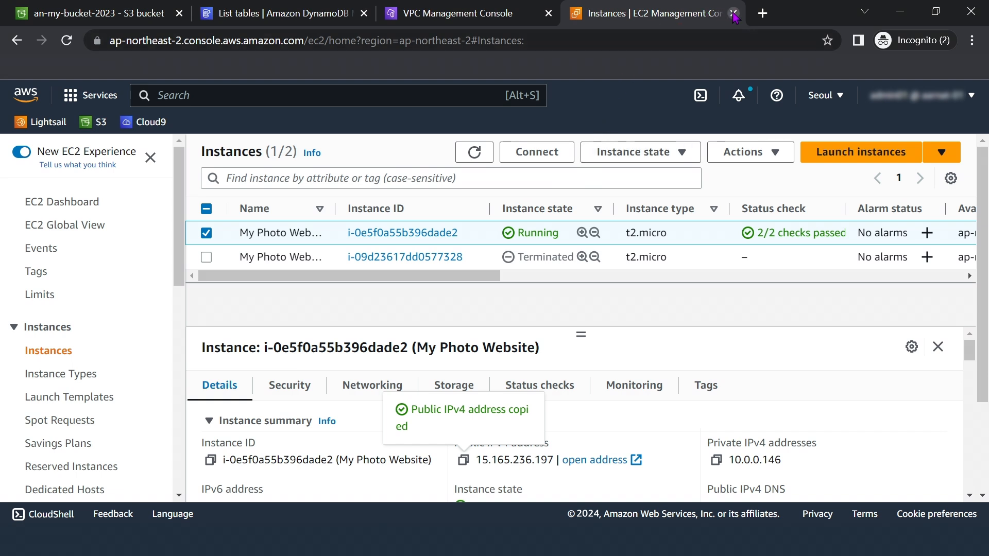
left_click(763, 14)
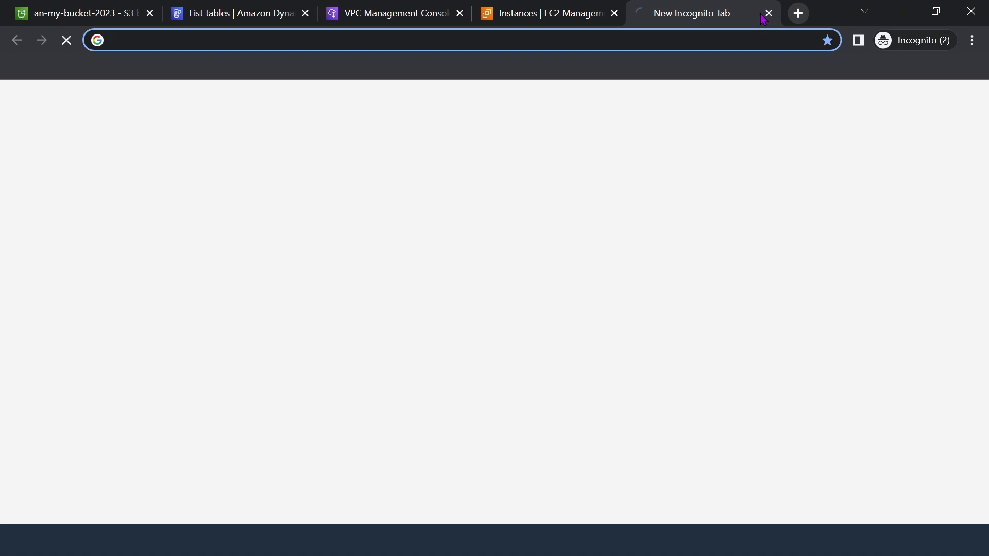
key("ctrl+v")
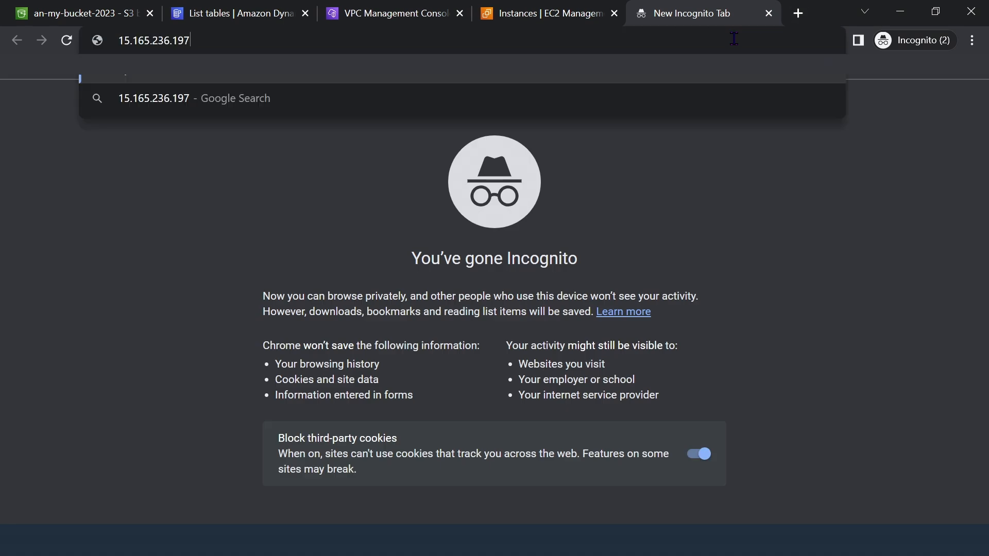
key("Return")
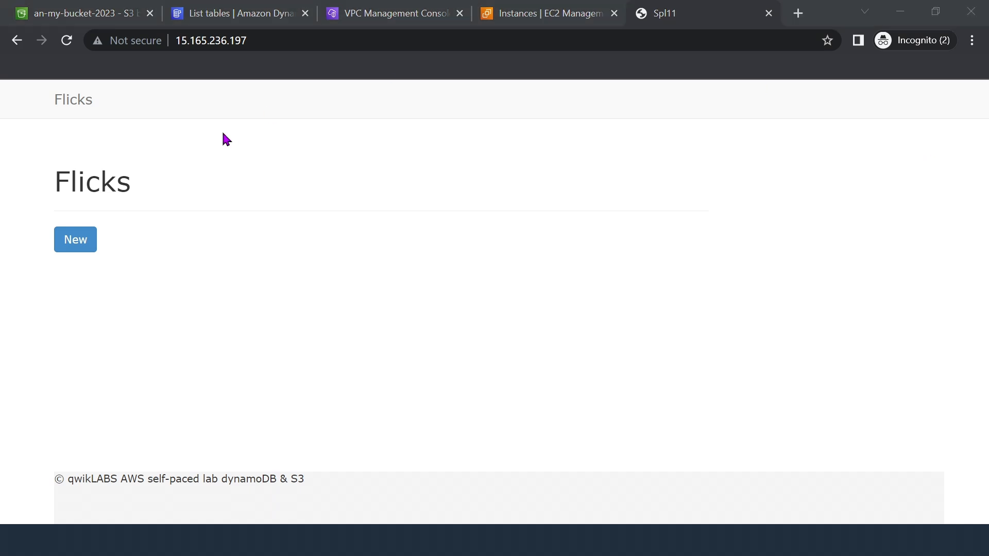
Start a new flick and enter Mona Lisa as its title, description and tags.
left_click(81, 241)
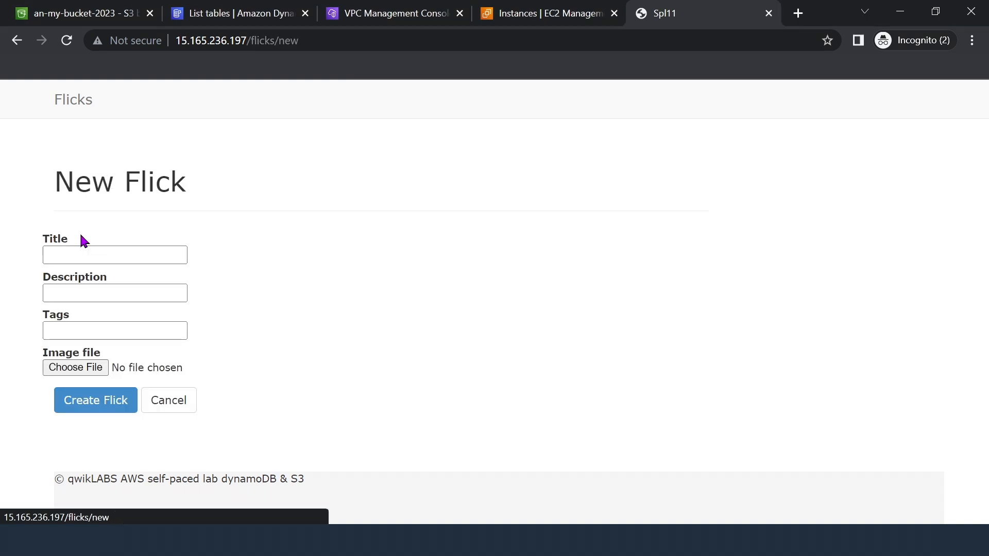
left_click(89, 255)
type("Moni")
key("BackSpace")
type("a ")
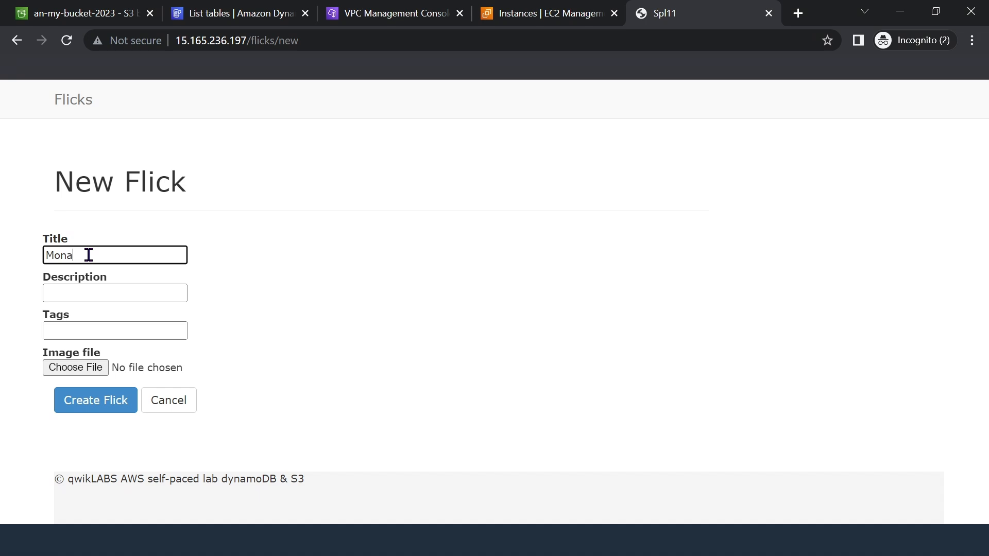
type("Lisa")
key("Tab")
type("Mona Lisa")
key("Tab")
type("Mona")
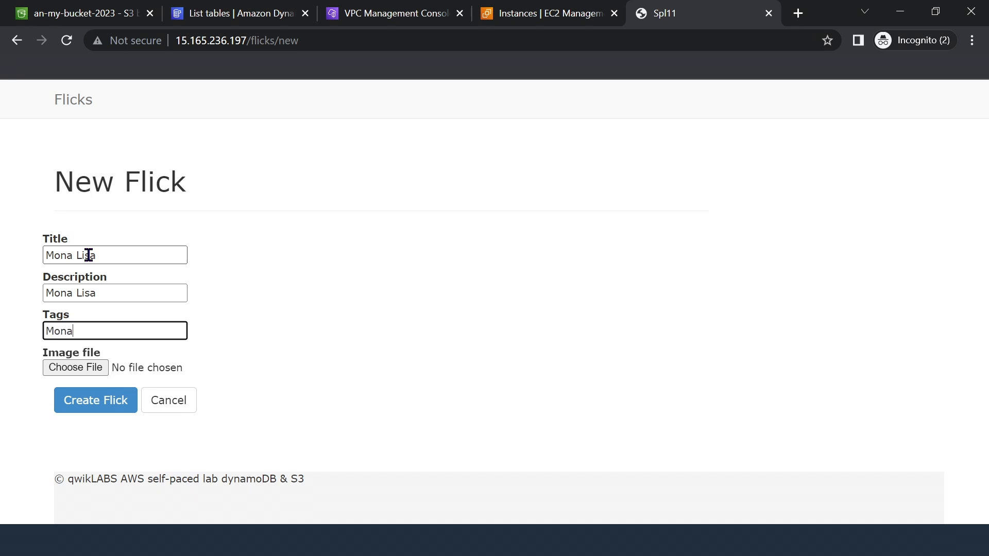
type(" Lisa")
Attach the image file MonaLisa.jpg, found with the filter *Mona*, and create the flick.
left_click(83, 369)
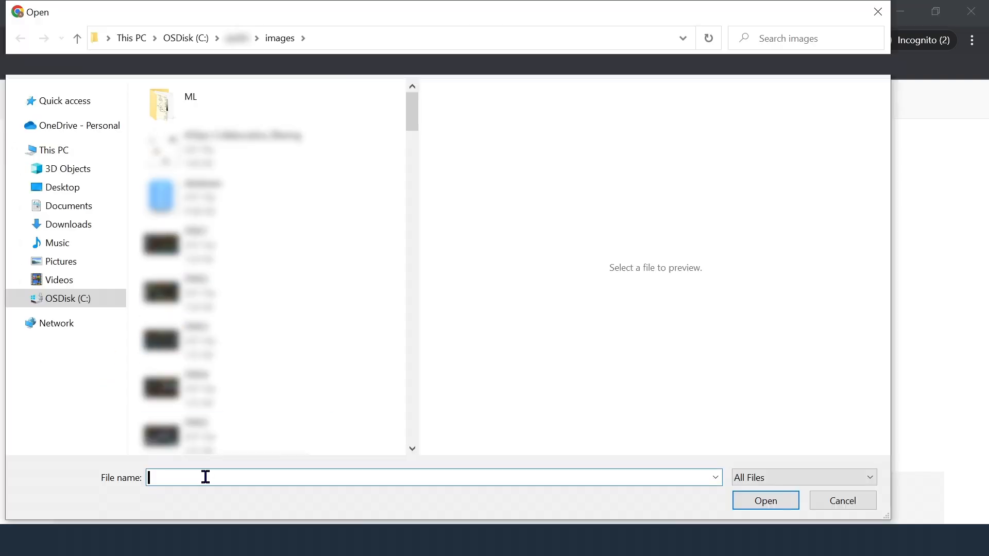
type("*Mona*")
key("Return")
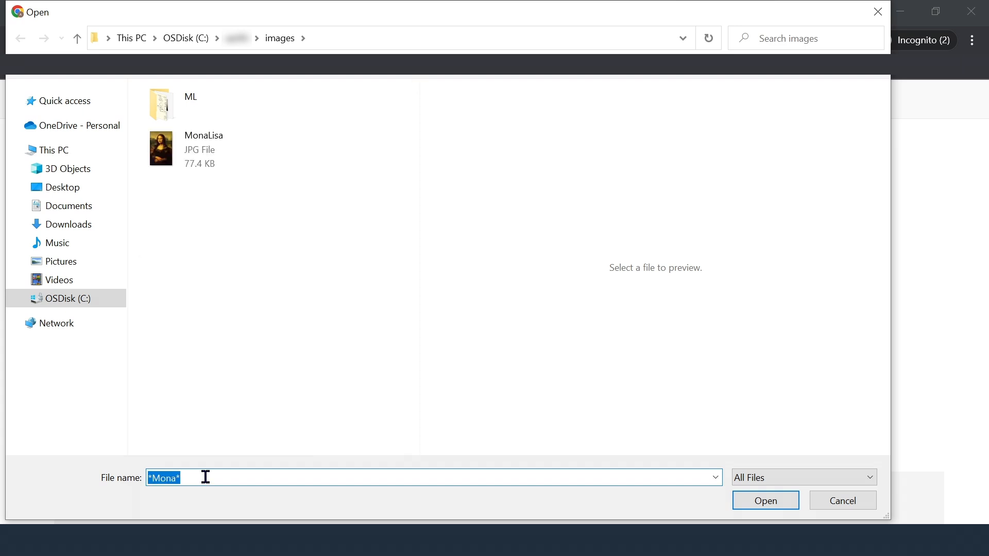
left_click(202, 154)
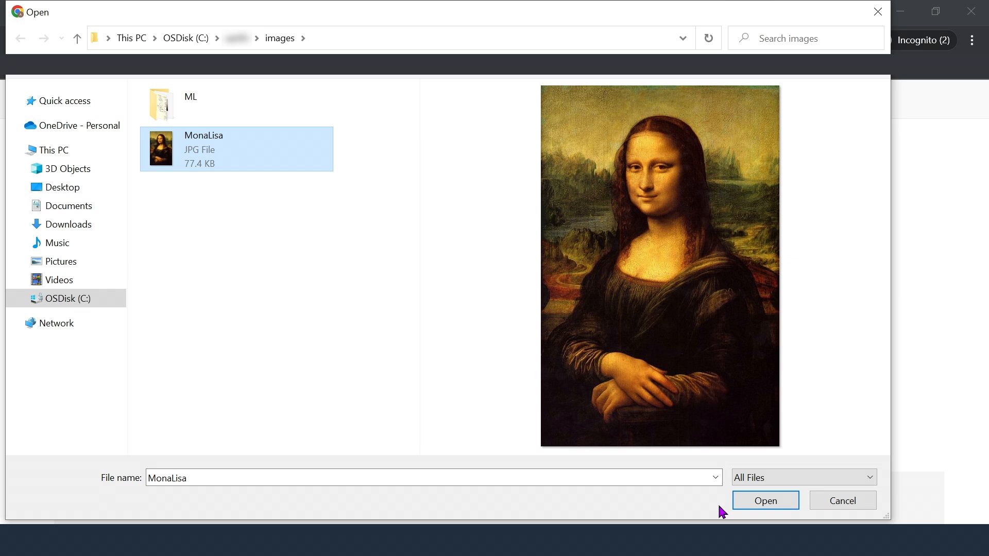
left_click(744, 507)
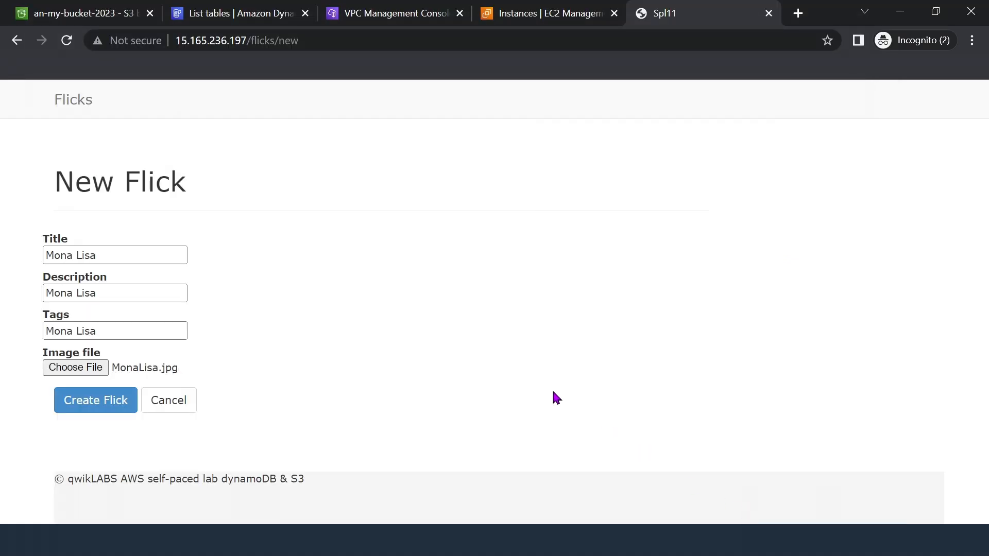
left_click(99, 410)
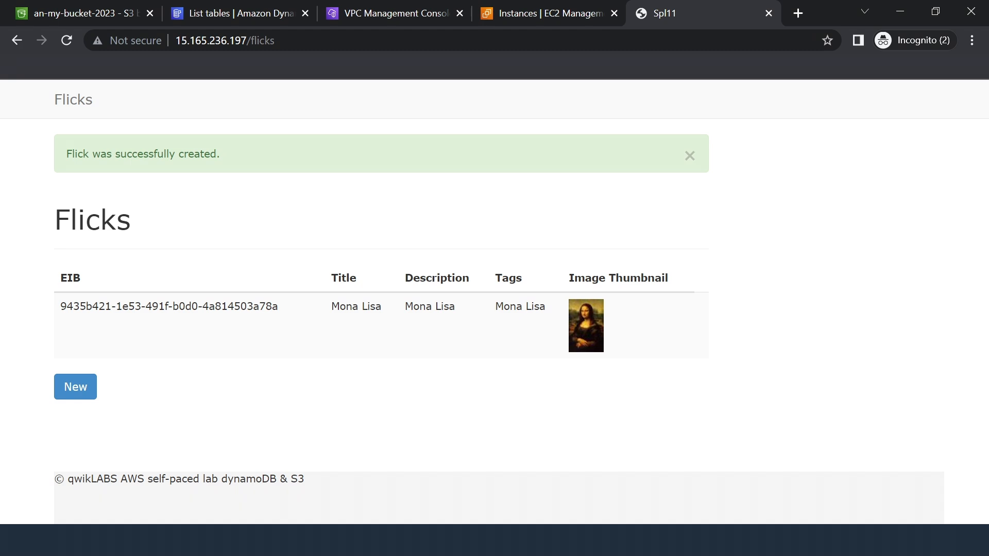
Switch to the DynamoDB console and explore the items stored in myTable.
left_click(247, 15)
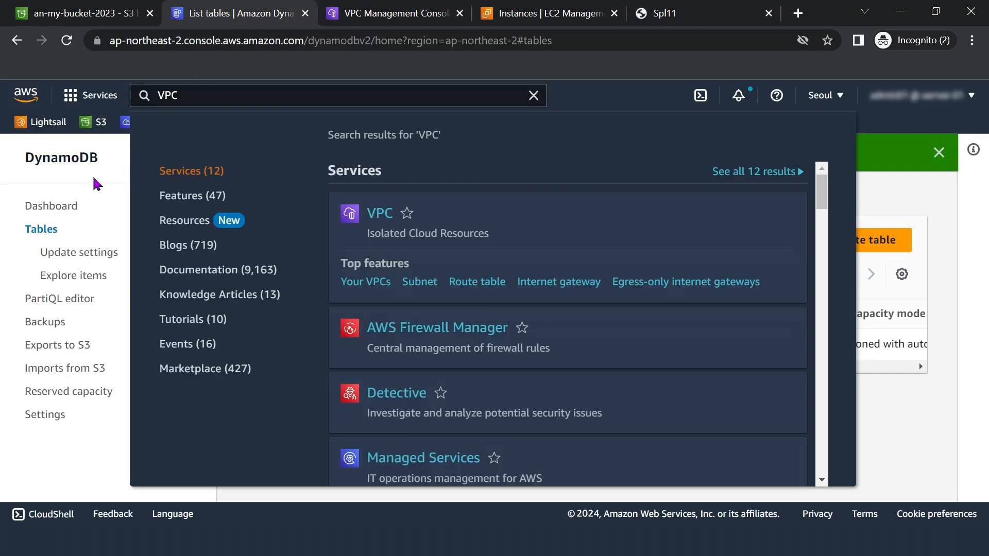
left_click(69, 189)
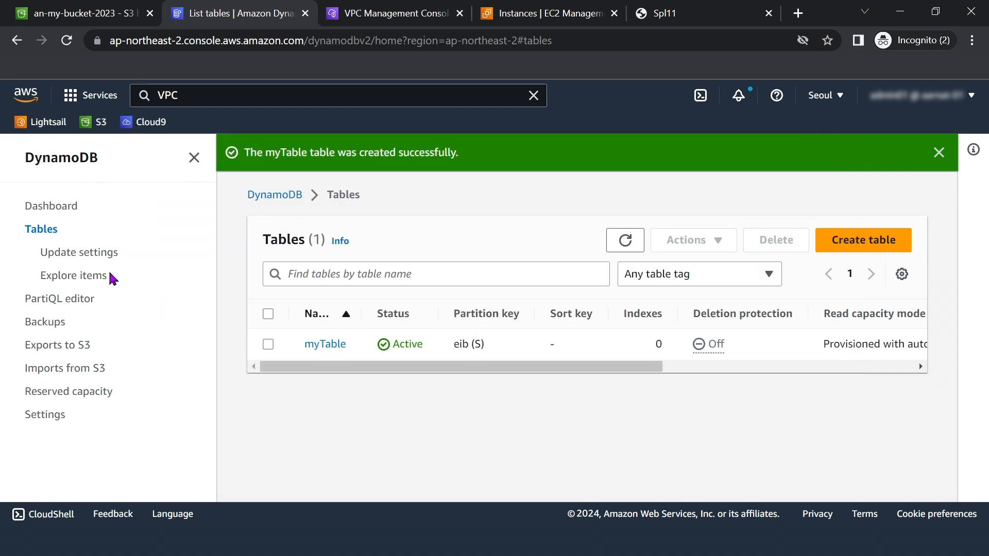
left_click(95, 279)
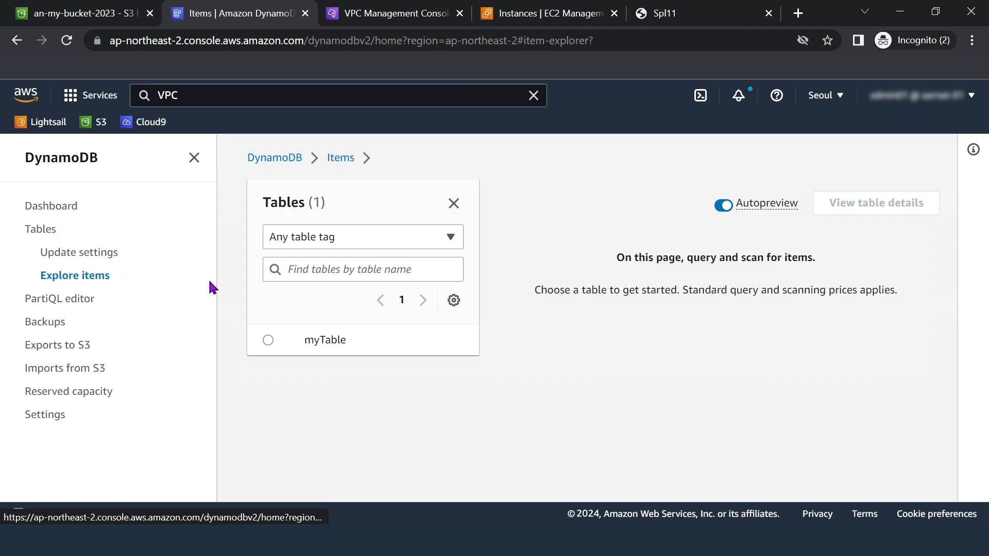
left_click(268, 340)
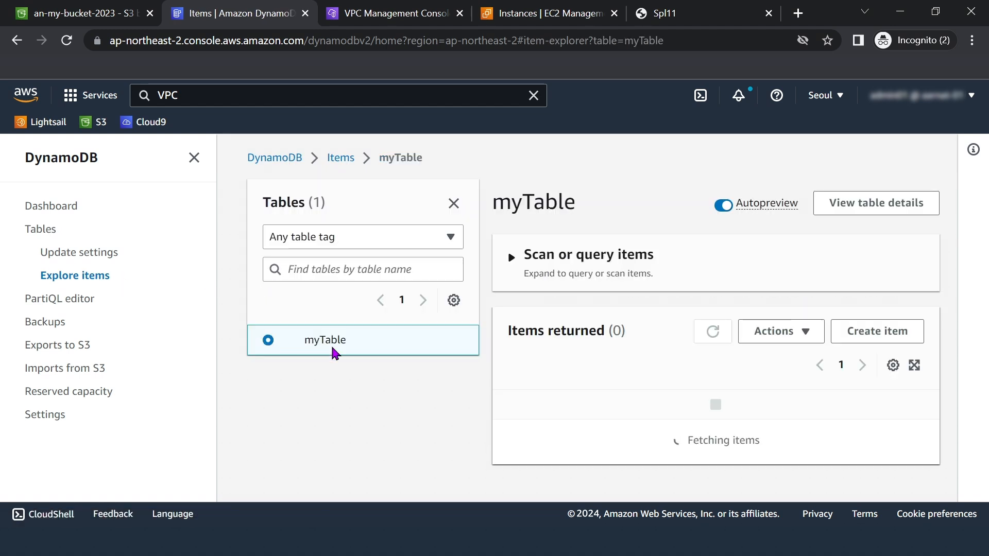
scroll(642, 408, "down", 1)
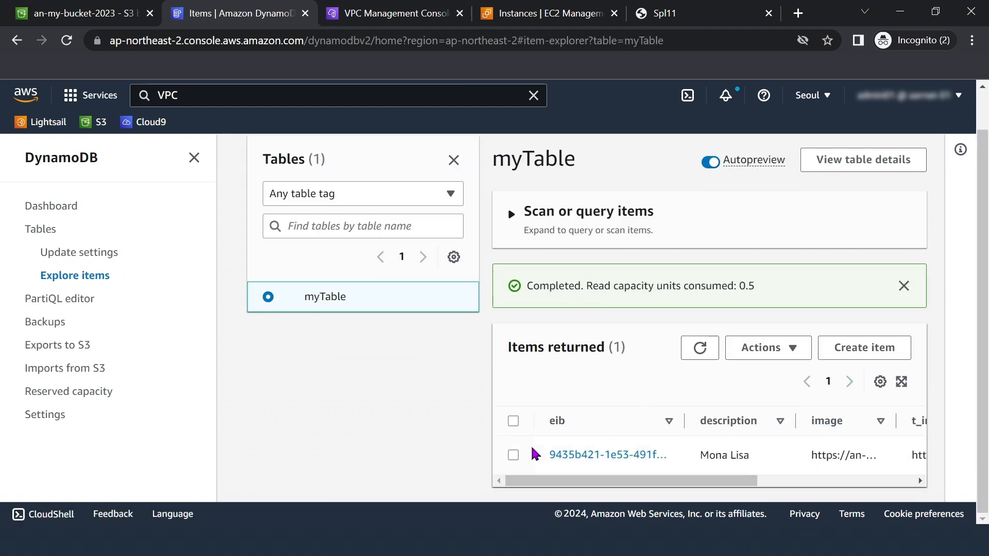
left_click(195, 158)
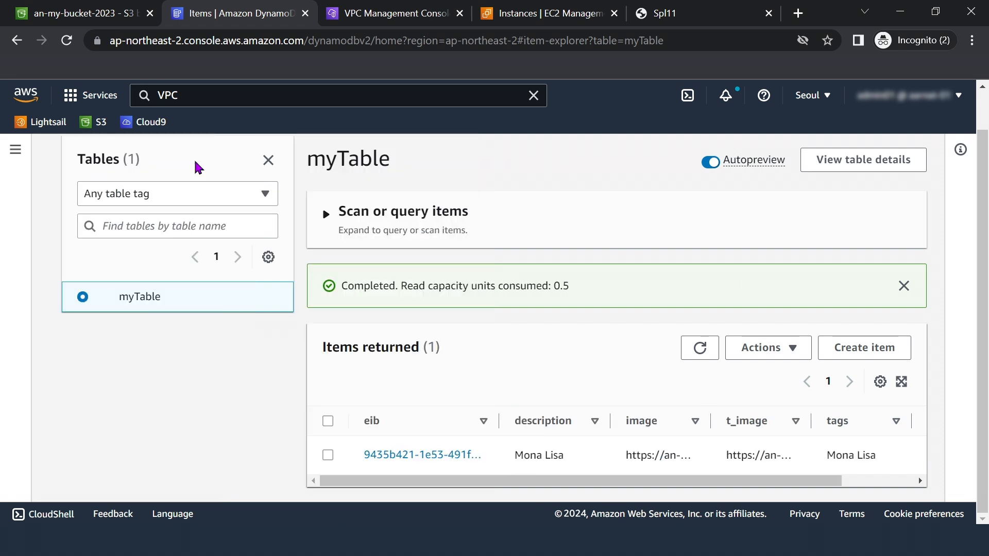
Open the Mona Lisa item in myTable and review all its attributes, including the image and thumbnail URLs.
left_click(329, 455)
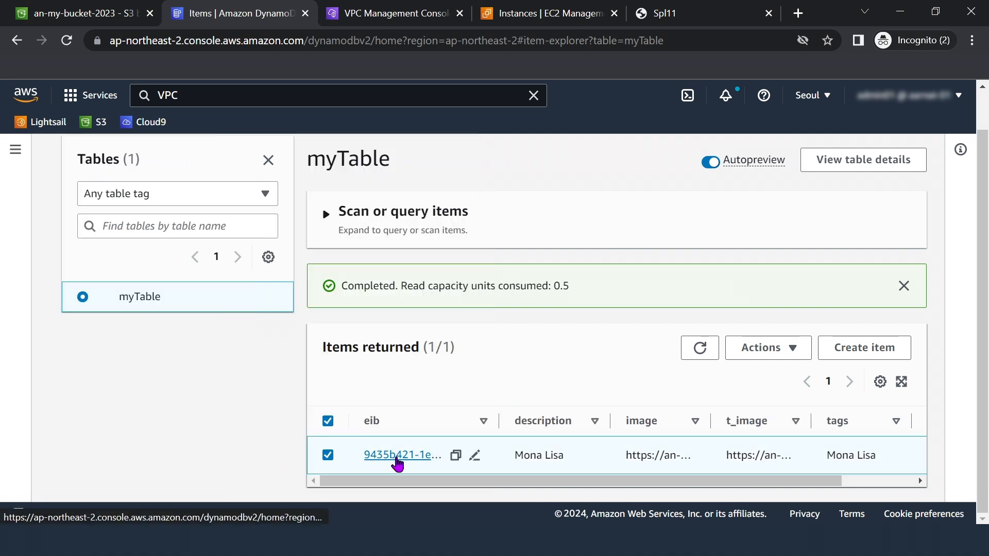
left_click(397, 456)
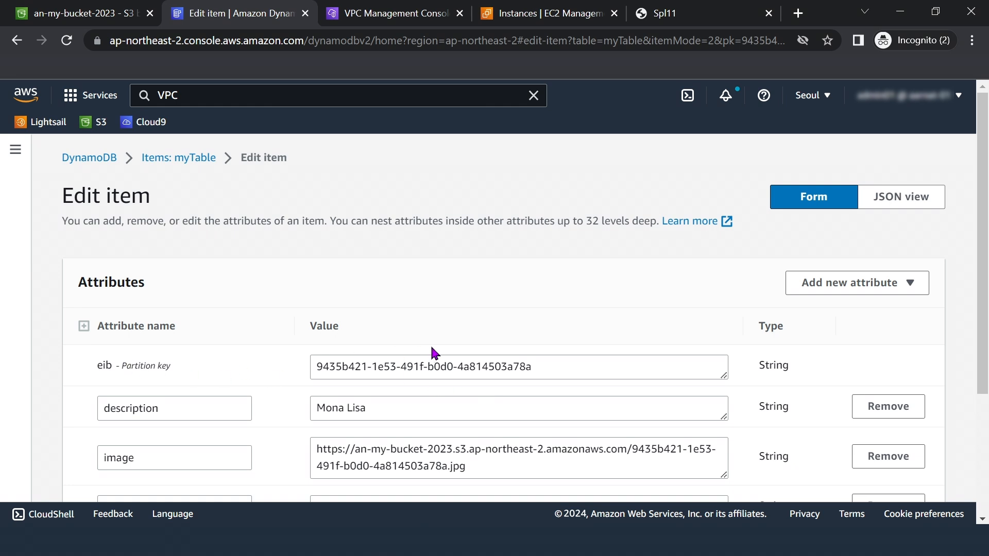
scroll(386, 417, "down", 1)
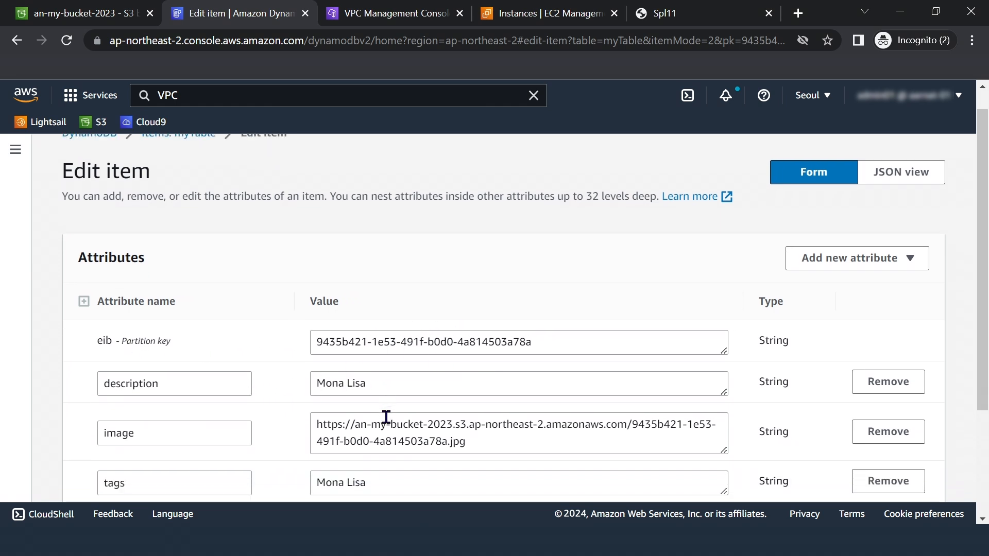
scroll(387, 416, "down", 1)
scroll(387, 416, "down", 1)
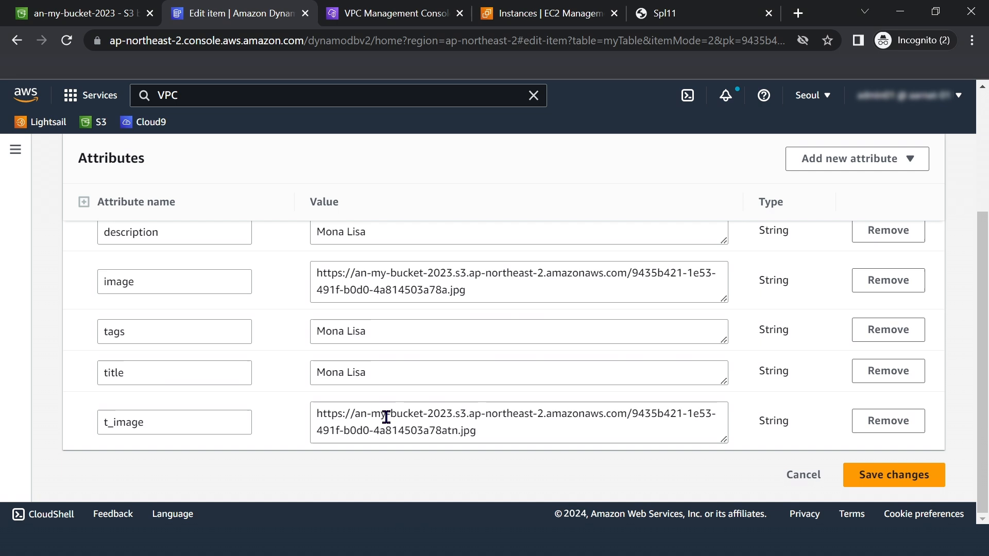
scroll(387, 418, "up", 5)
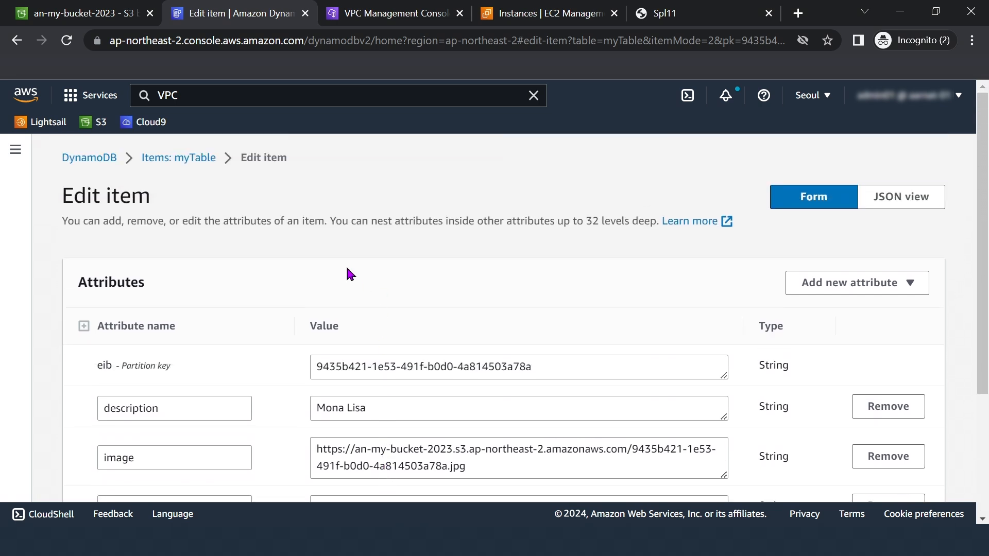
Switch to the S3 console, dismiss the policy notice, and view the refreshed object list of an-my-bucket-2023.
left_click(103, 15)
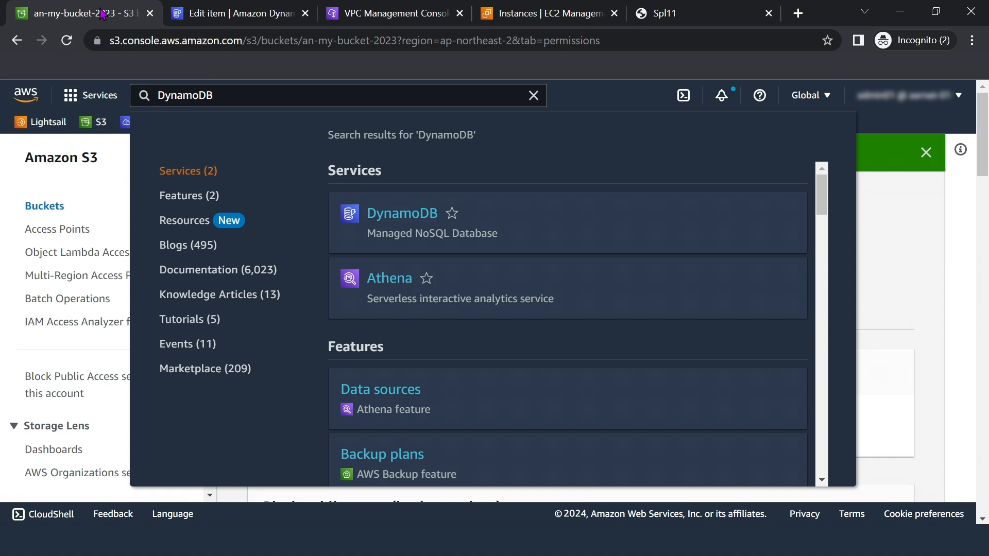
left_click(52, 192)
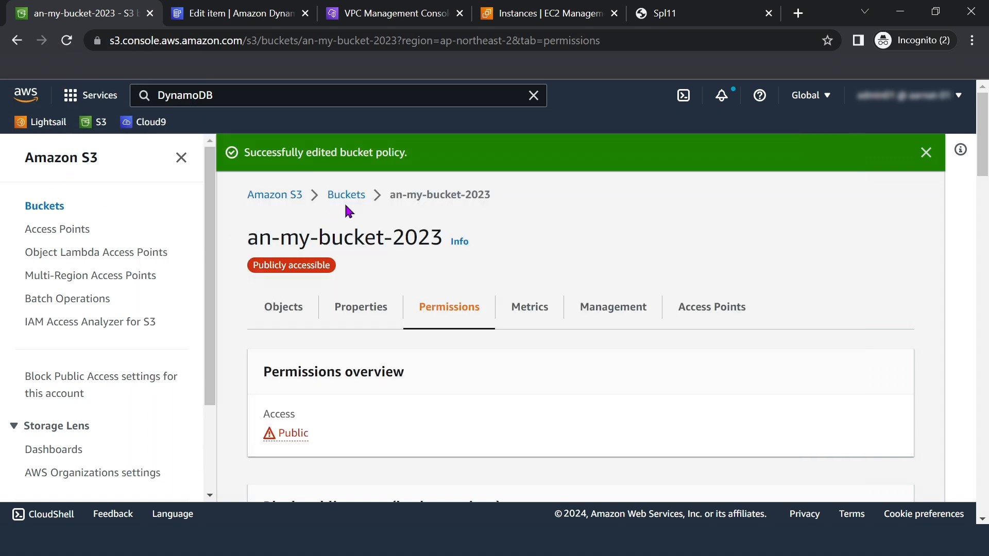
left_click(926, 152)
left_click(278, 272)
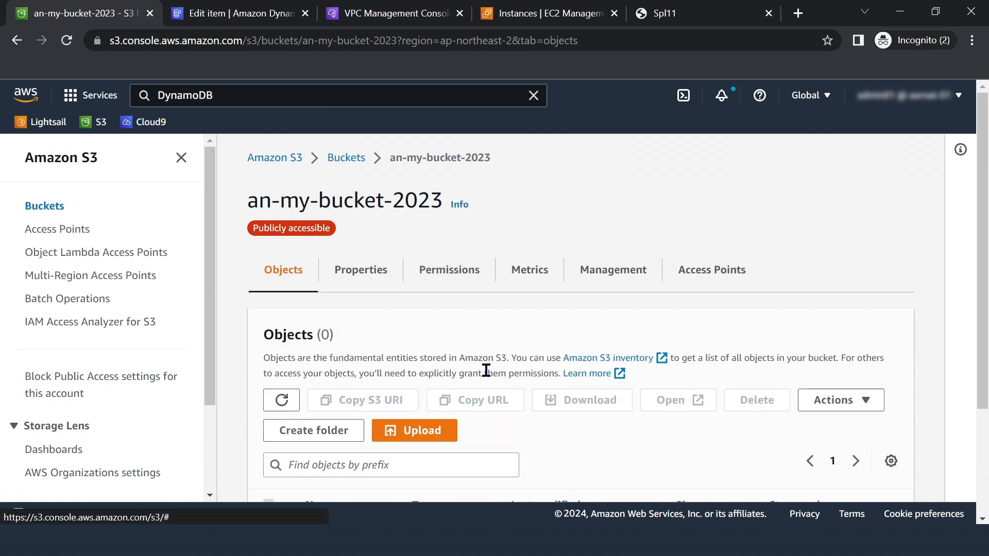
scroll(309, 288, "down", 2)
left_click(284, 278)
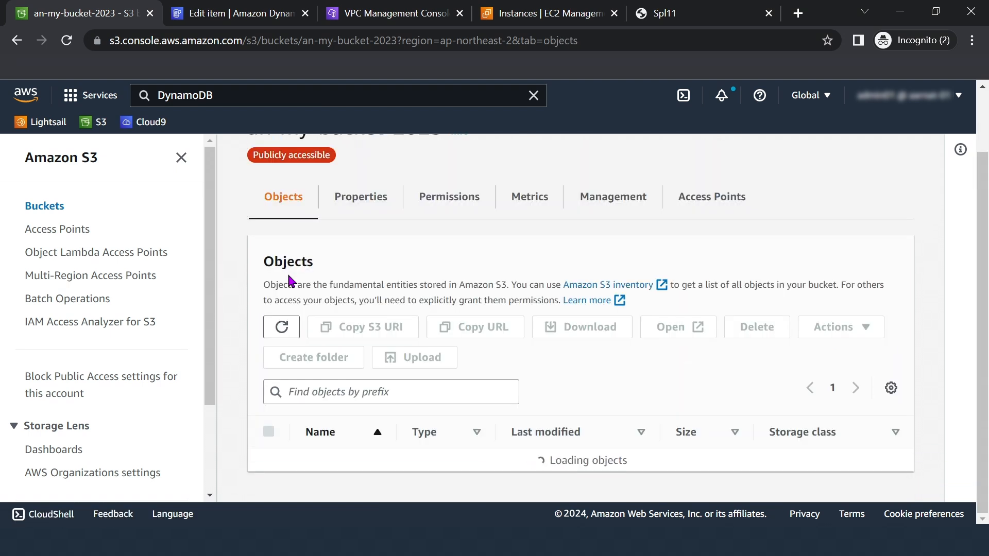